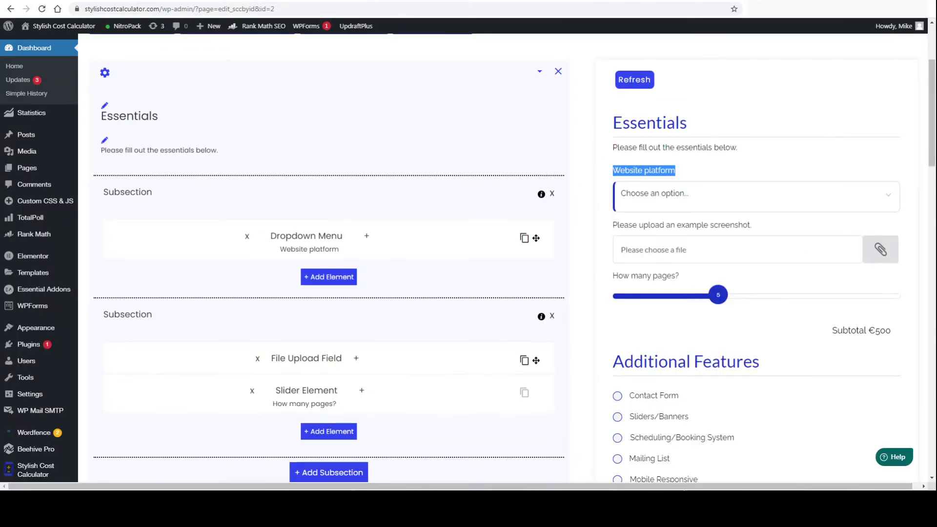
Review the Website Designer Template calculator editor alongside the header row of the Web Design Leads spreadsheet
scroll(277, 204, "up", 3)
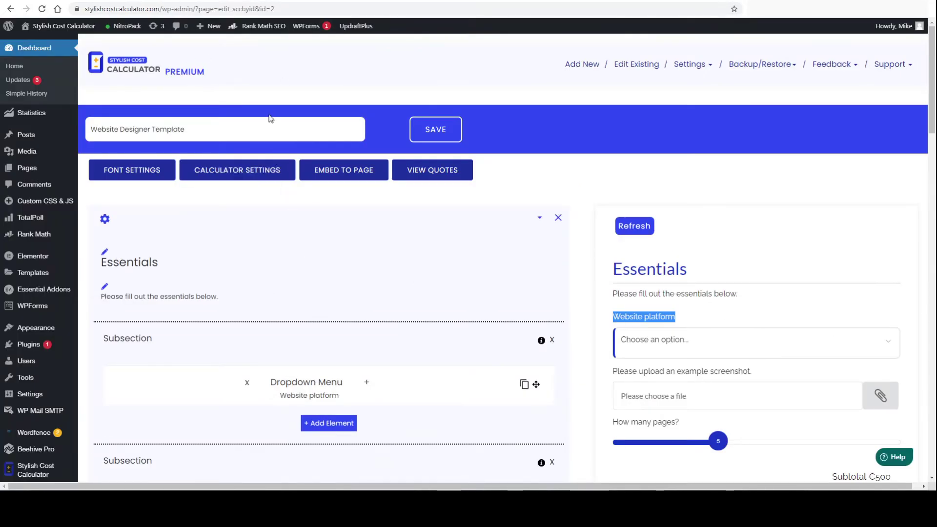
key("ctrl+Tab")
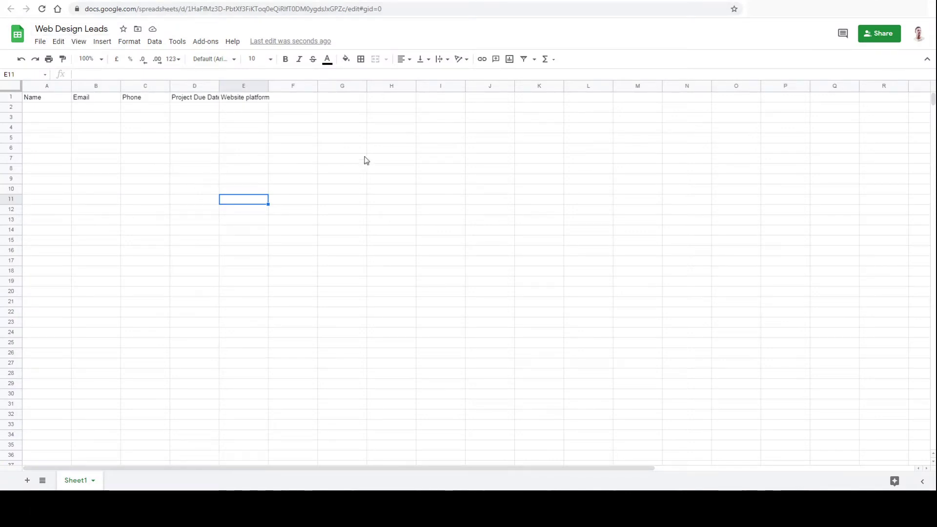
left_click(184, 4)
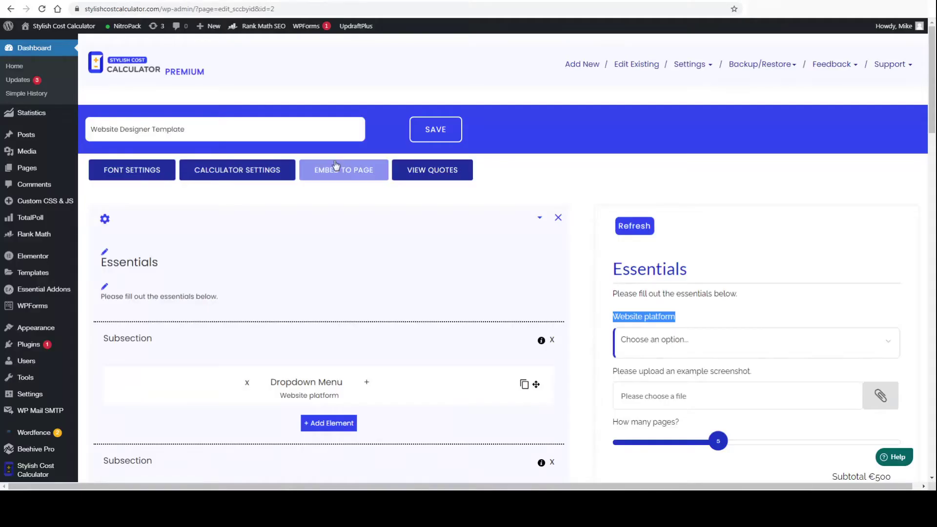
left_click_drag(207, 130, 80, 132)
left_click(212, 132)
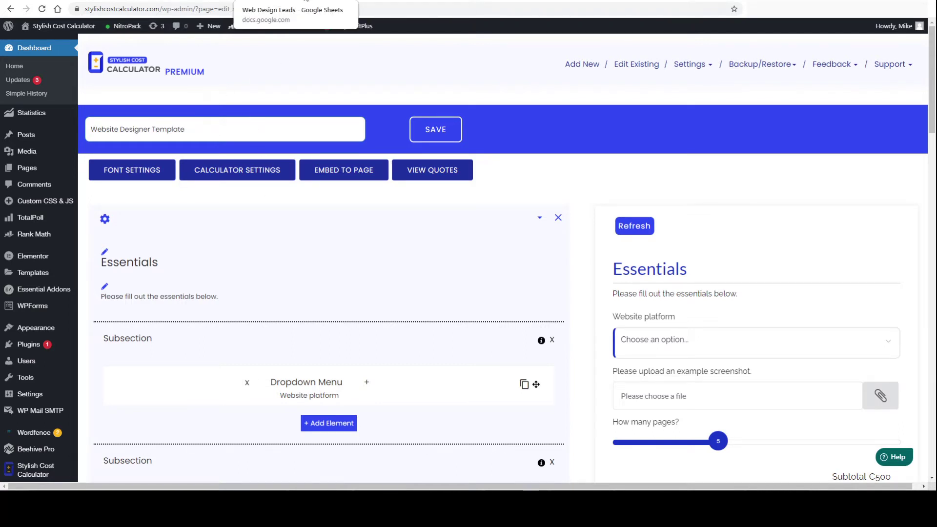
left_click(260, 0)
left_click(210, 0)
left_click(260, 1)
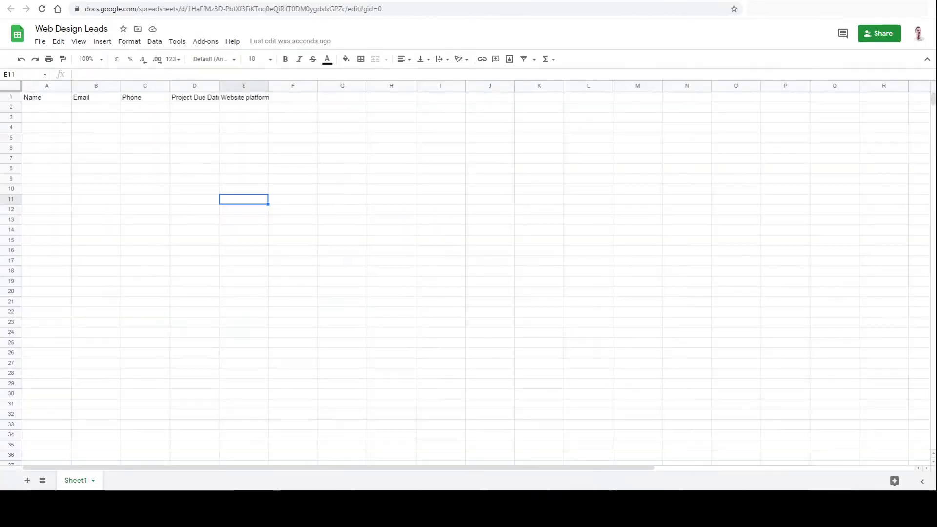
left_click(45, 101)
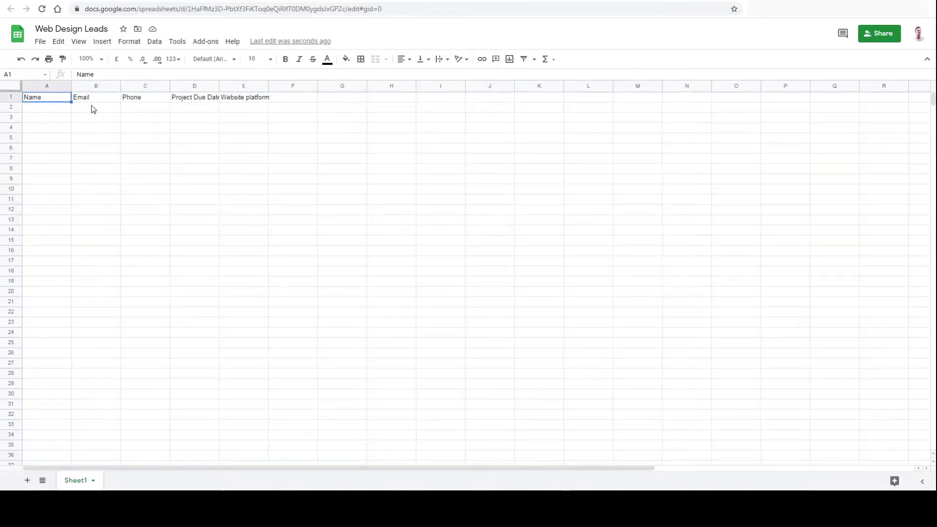
left_click(210, 0)
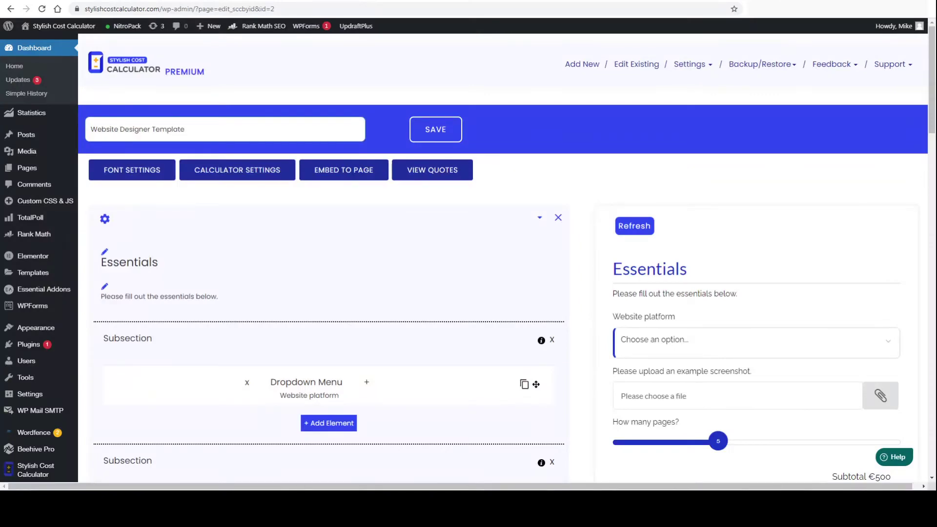
Compare the calculator's Email Quote form fields and Website platform label with the header cells A1 to E1 of the leads spreadsheet
scroll(100, 123, "down", 20)
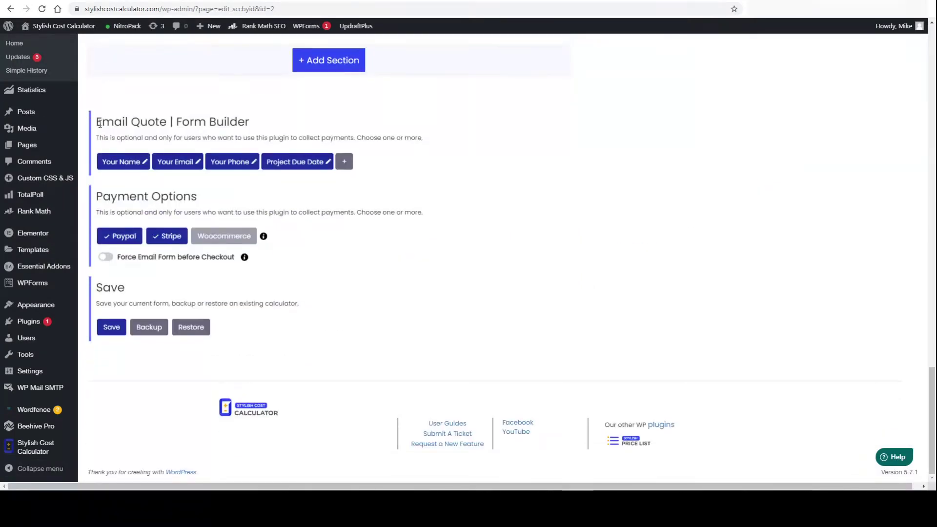
left_click_drag(97, 123, 236, 123)
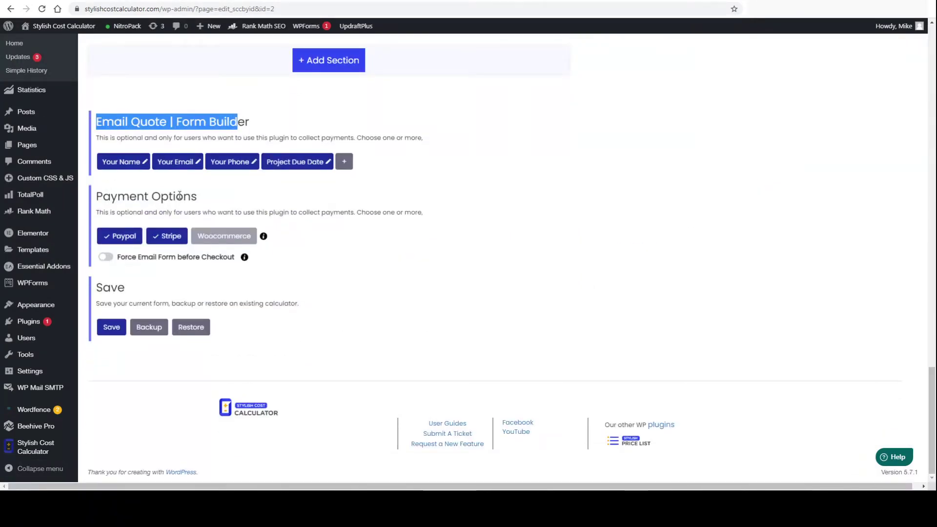
left_click(257, 2)
left_click(45, 116)
left_click(44, 100)
left_click(113, 100)
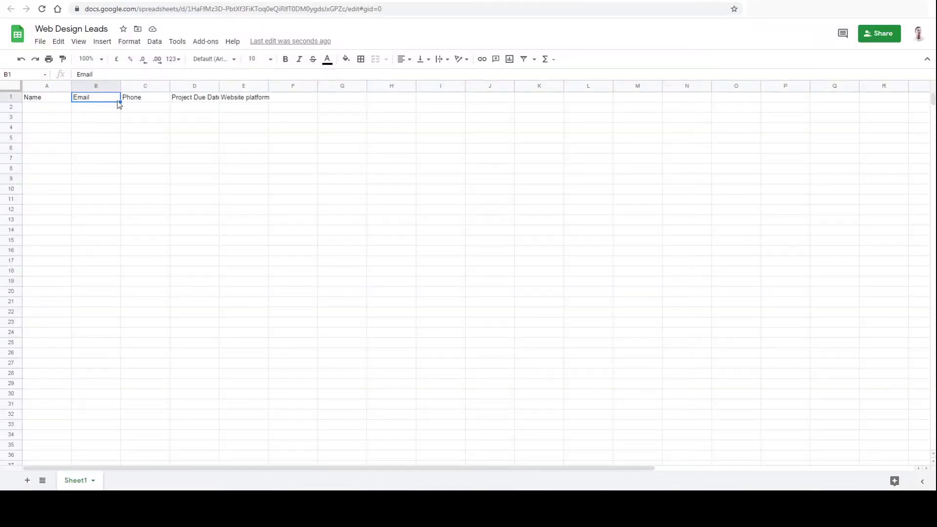
left_click(147, 99)
left_click(198, 100)
left_click(259, 104)
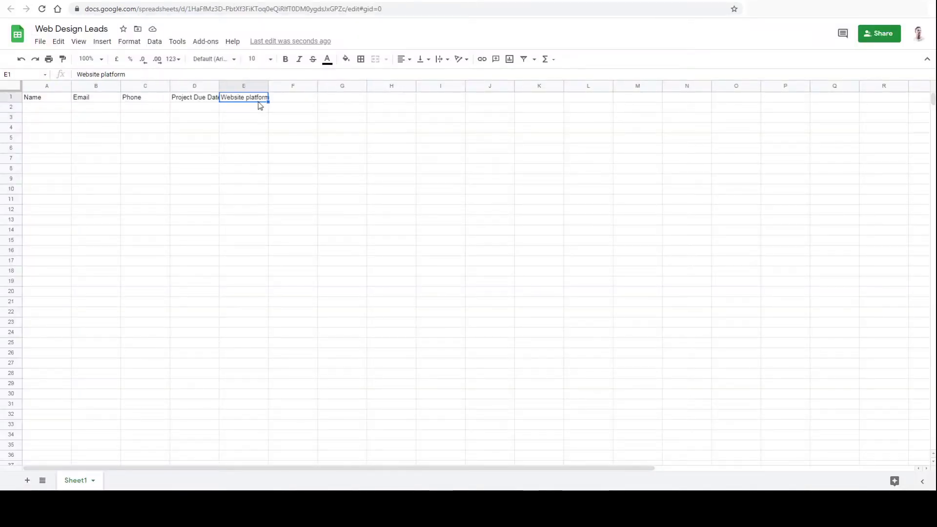
left_click(245, 2)
scroll(652, 231, "up", 20)
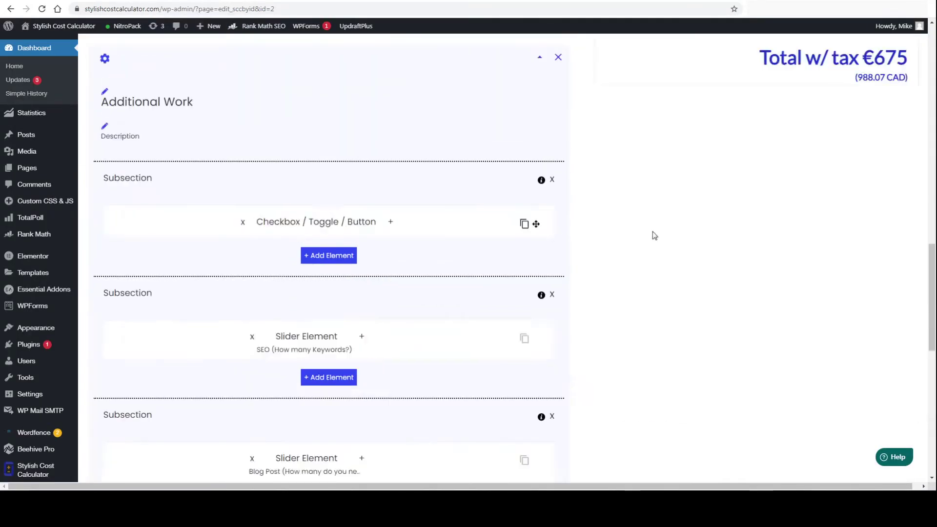
scroll(727, 229, "up", 5)
left_click_drag(626, 248, 677, 295)
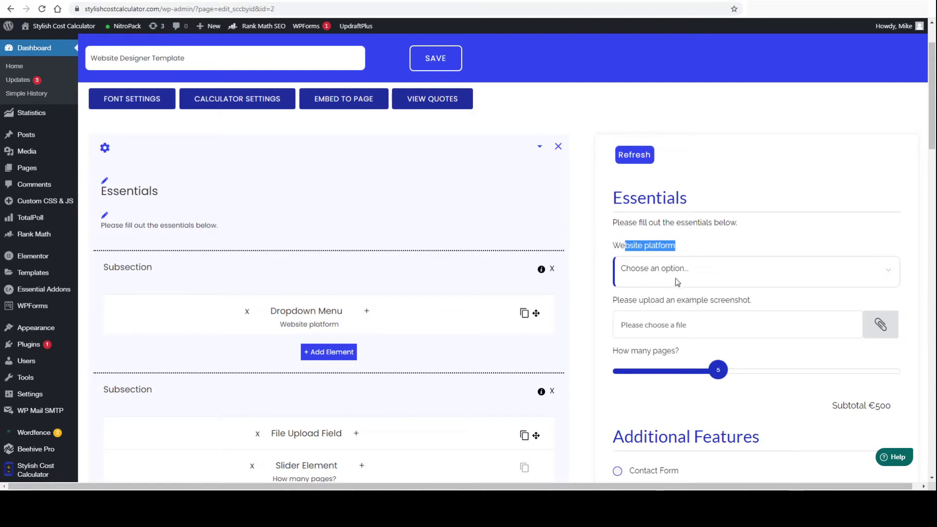
scroll(660, 214, "down", 1)
left_click(658, 195)
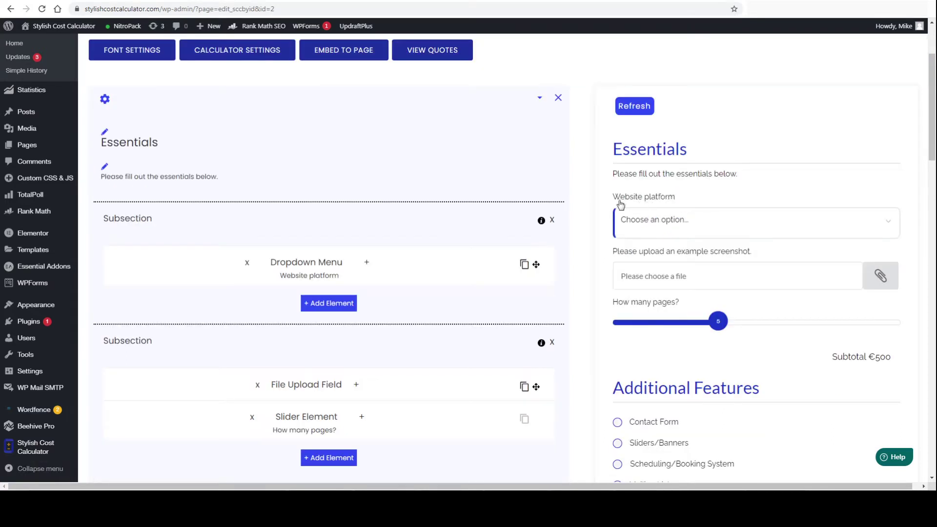
Copy the "How many pages?" label from the calculator preview into cell F1 of the leads spreadsheet as unformatted text
left_click_drag(681, 305, 606, 305)
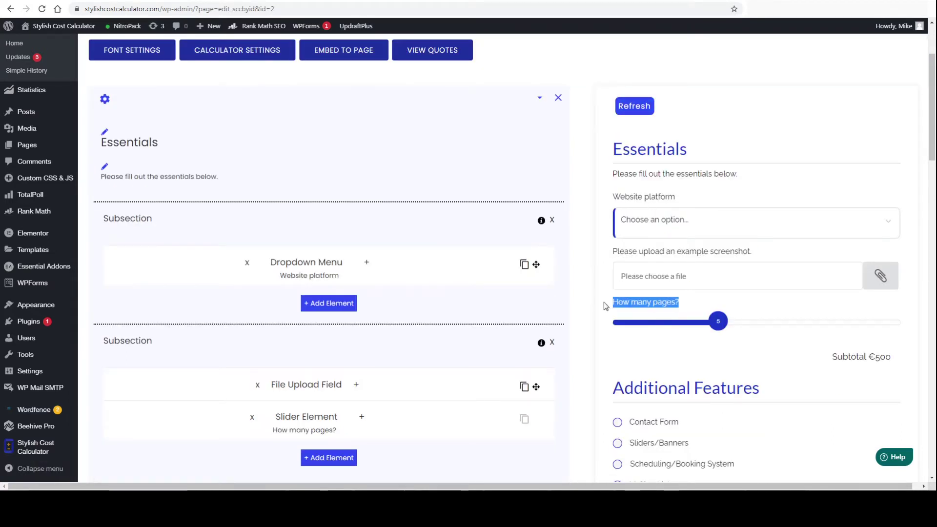
key("ctrl+c")
key("alt+Tab")
left_click(293, 100)
key("ctrl+v")
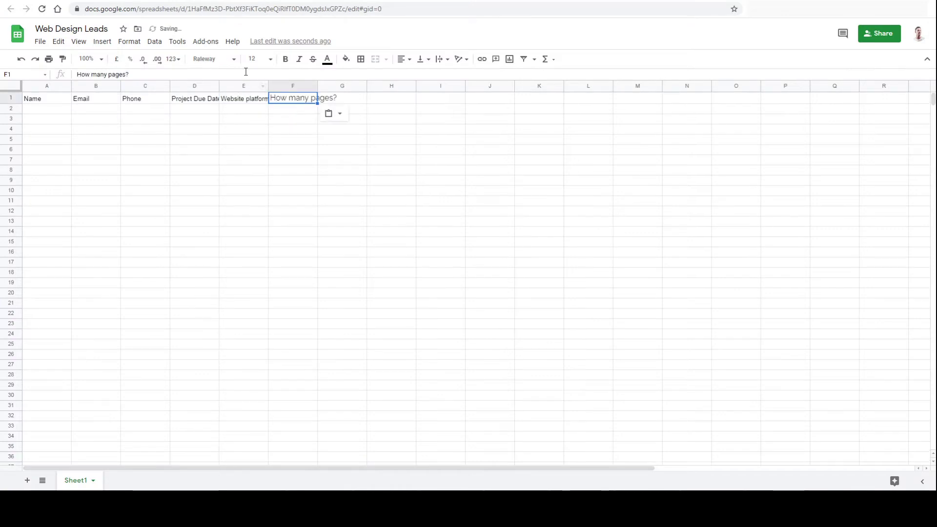
key("ctrl+z")
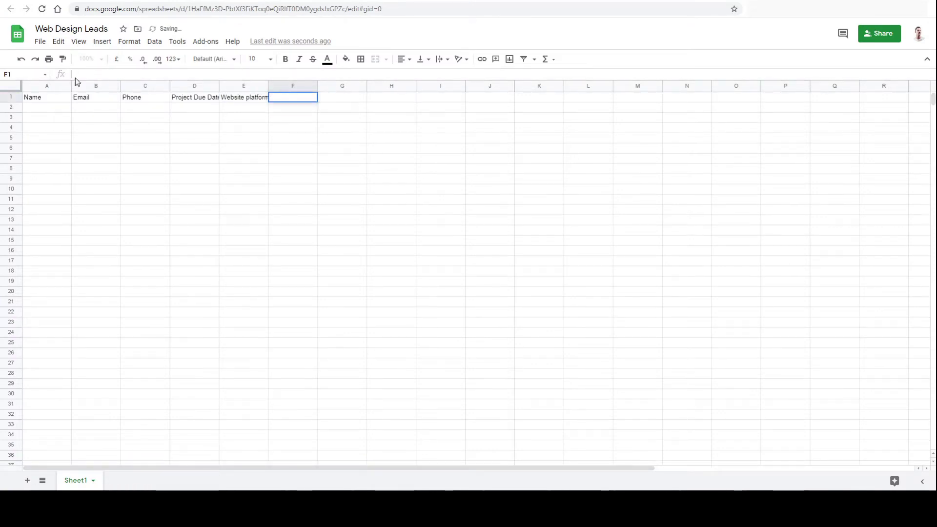
key("ctrl+v")
left_click(266, 166)
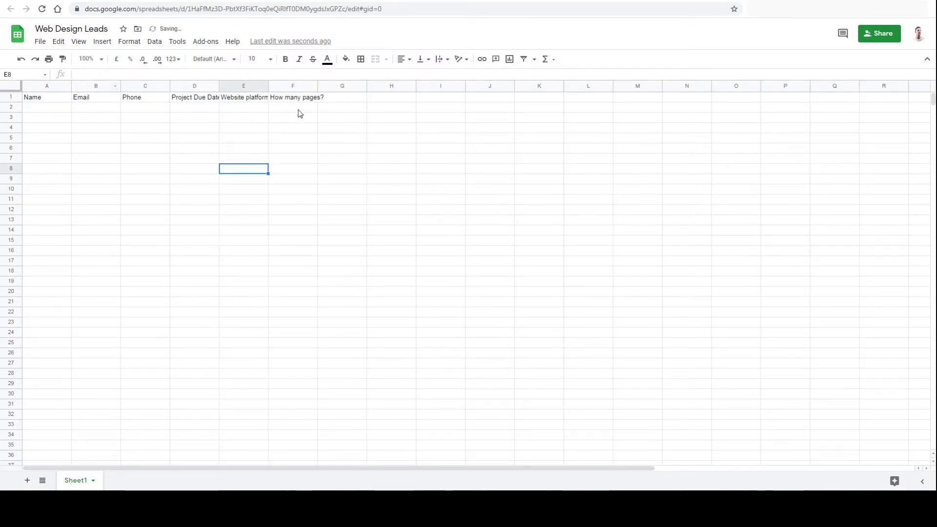
Copy the "Contact Form" option from the calculator's Additional Features into cell G1 of the leads spreadsheet
left_click(175, 1)
scroll(695, 327, "down", 3)
scroll(697, 331, "down", 1)
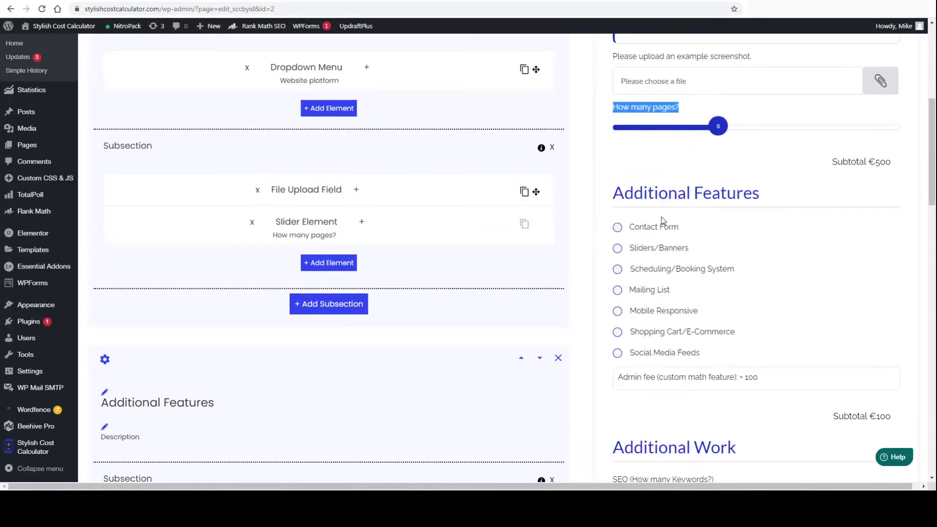
left_click_drag(765, 198, 618, 192)
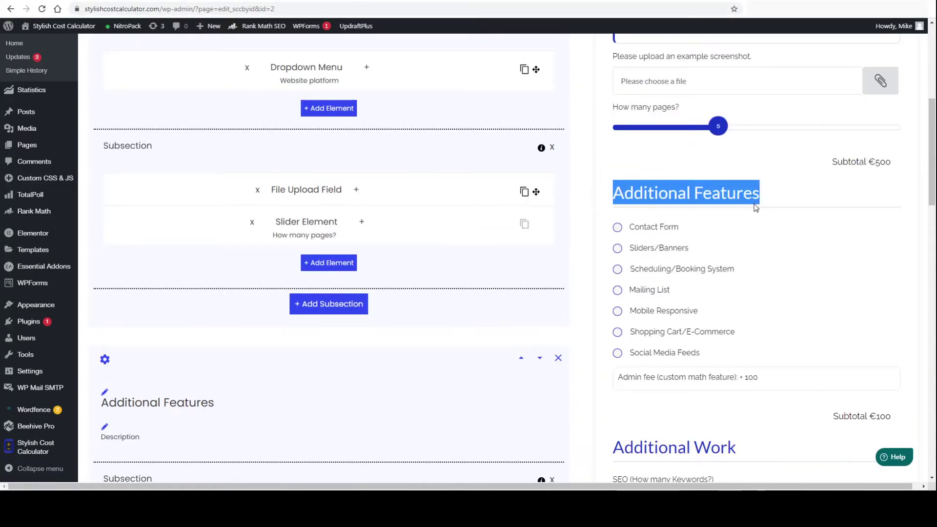
left_click_drag(683, 228, 629, 227)
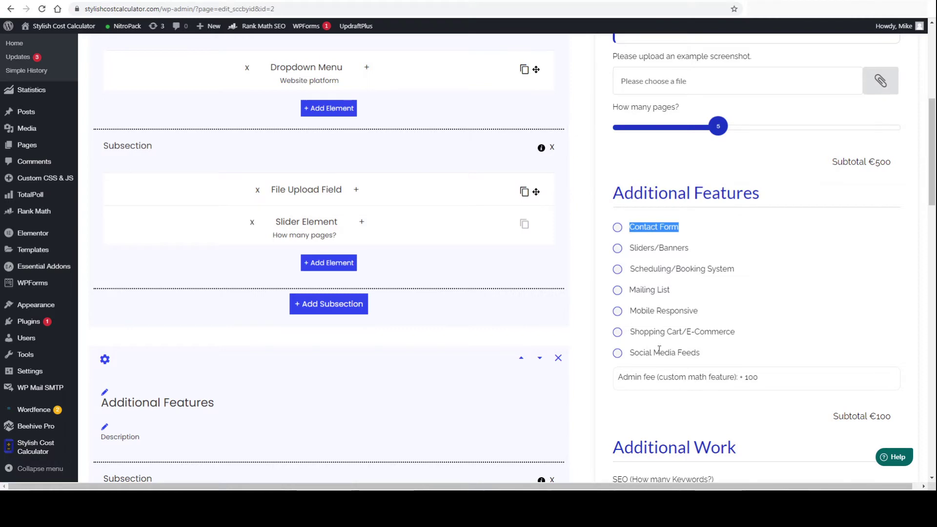
left_click(293, 1)
left_click(349, 97)
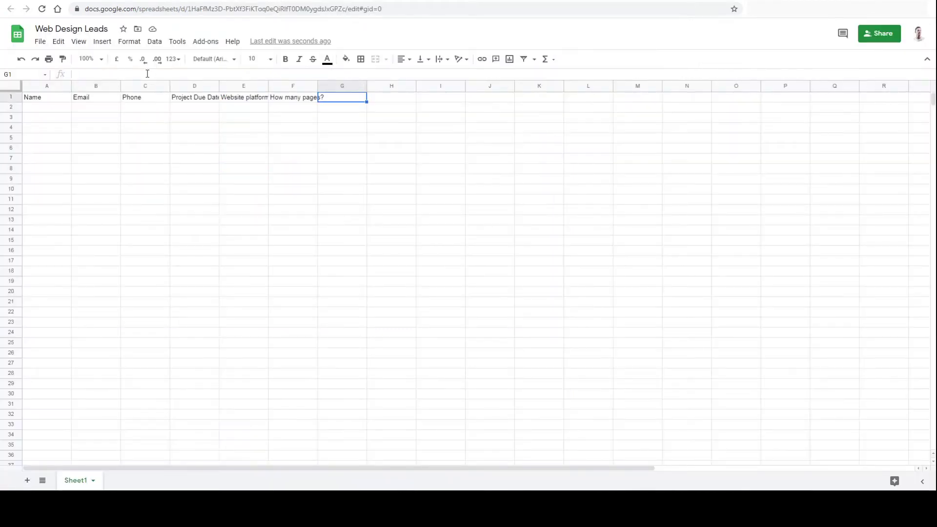
key("ctrl+v")
Copy the "Sliders/Banners" option from the calculator preview into header cell H1 of the leads spreadsheet
left_click(161, 1)
left_click_drag(690, 247, 626, 251)
key("ctrl+c")
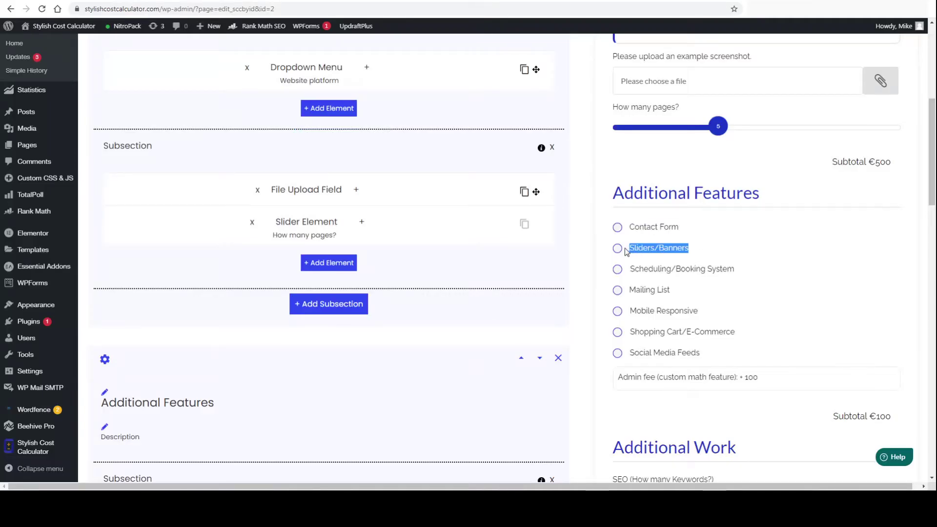
left_click(293, 1)
left_click(375, 103)
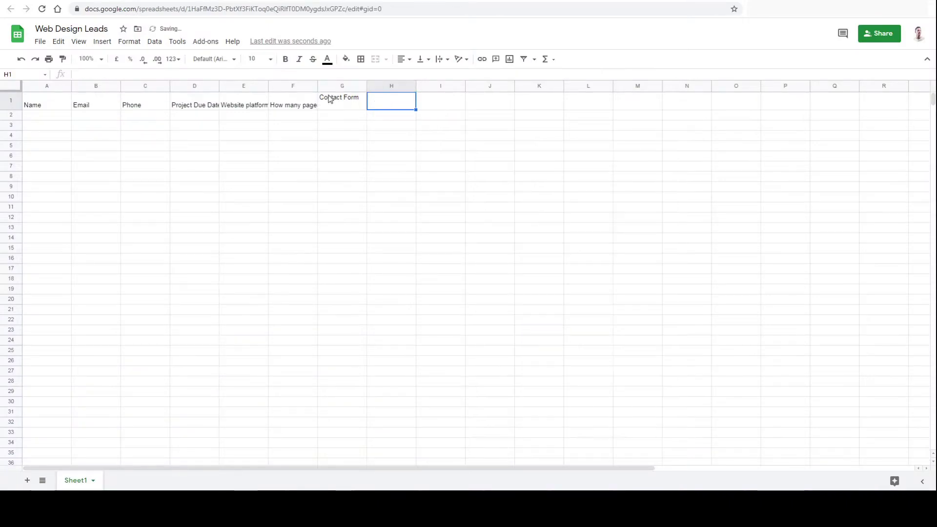
key("ctrl+v")
Copy the "Scheduling/Booking System" option from the calculator preview into header cell I1 of the leads spreadsheet
left_click(161, 1)
left_click(733, 278)
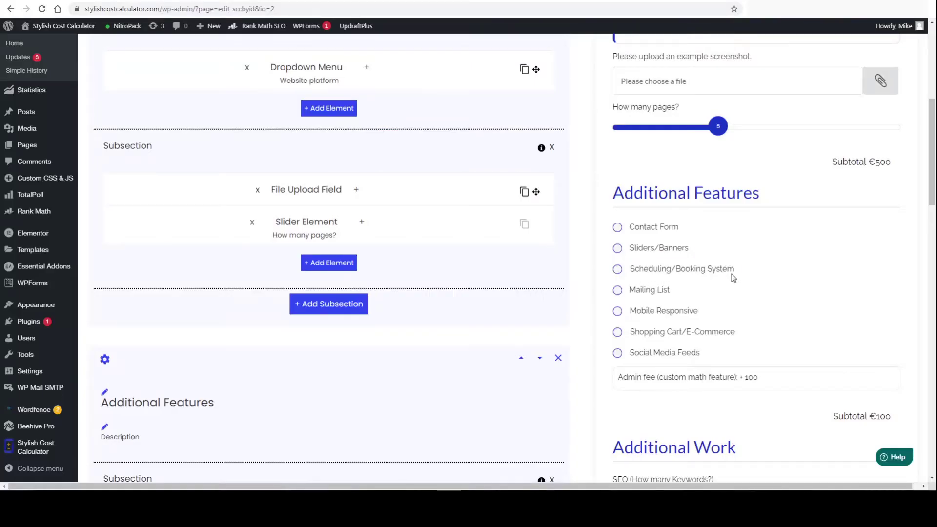
left_click_drag(733, 277, 627, 270)
key("ctrl+c")
left_click(293, 1)
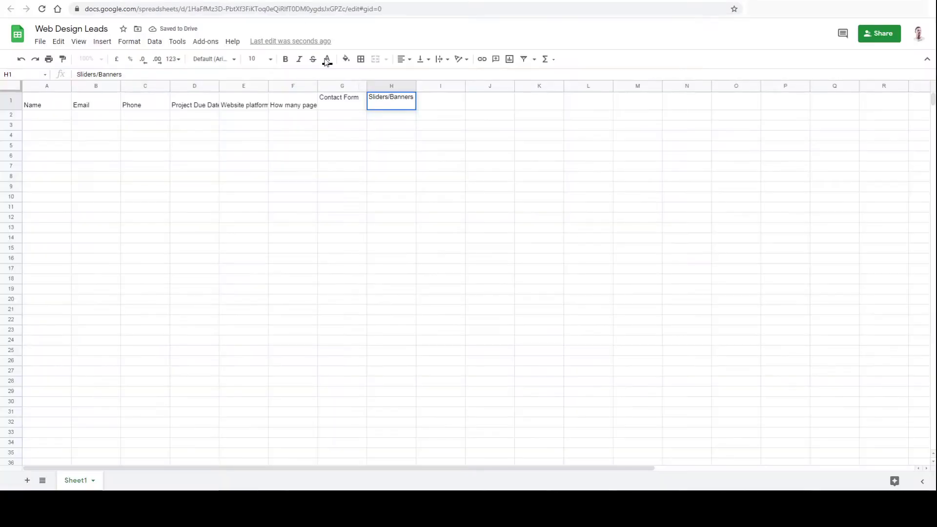
left_click(437, 106)
key("ctrl+v")
left_click(442, 203)
Copy the "SEO (How many Keywords?)" label from the calculator's Additional Work section into cell J1 of the leads spreadsheet
left_click(161, 1)
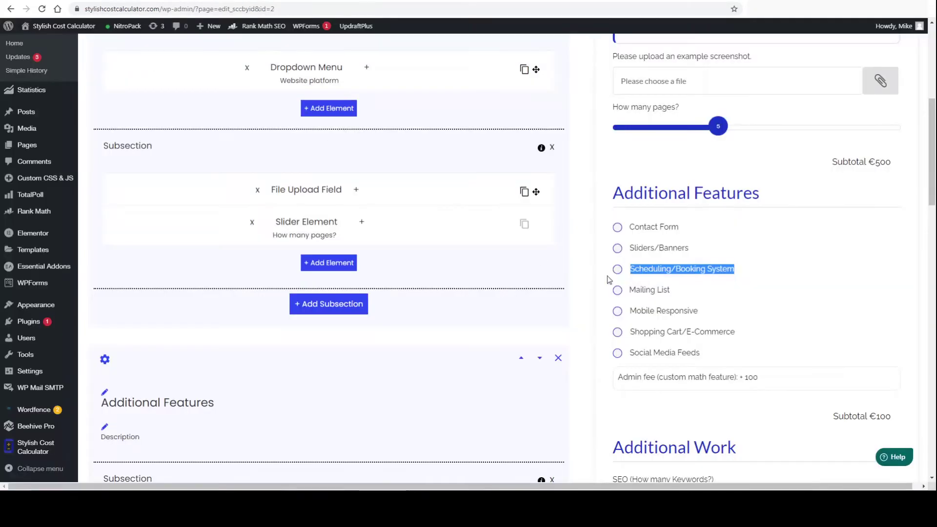
scroll(665, 300, "down", 3)
left_click_drag(730, 338, 611, 333)
key("ctrl+c")
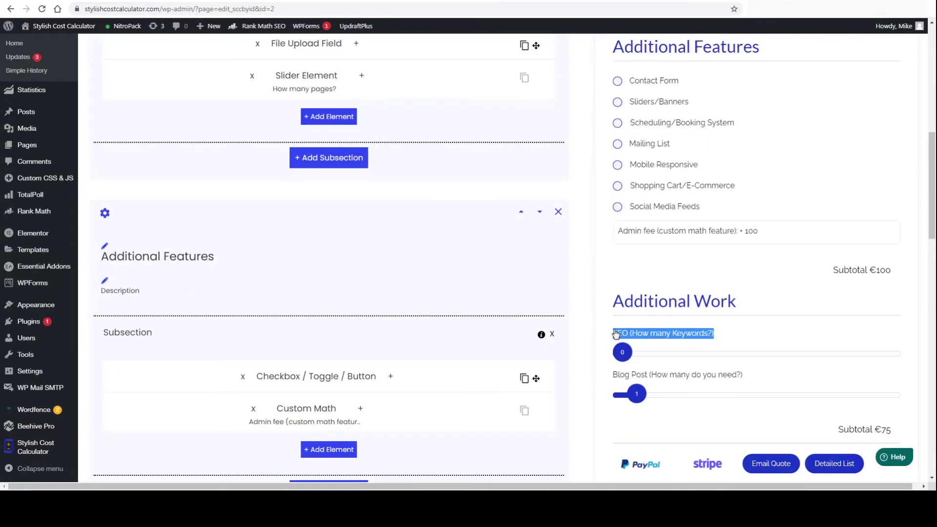
left_click(293, 1)
left_click(498, 108)
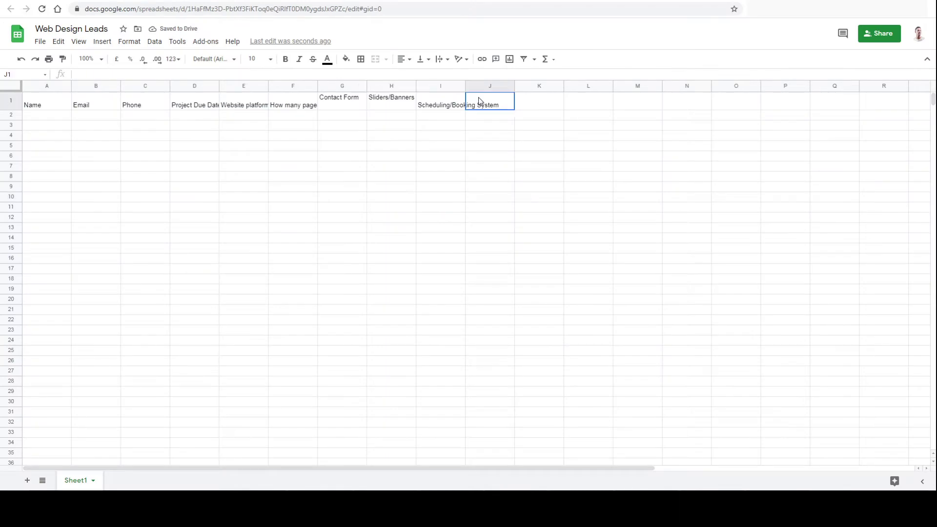
key("ctrl+v")
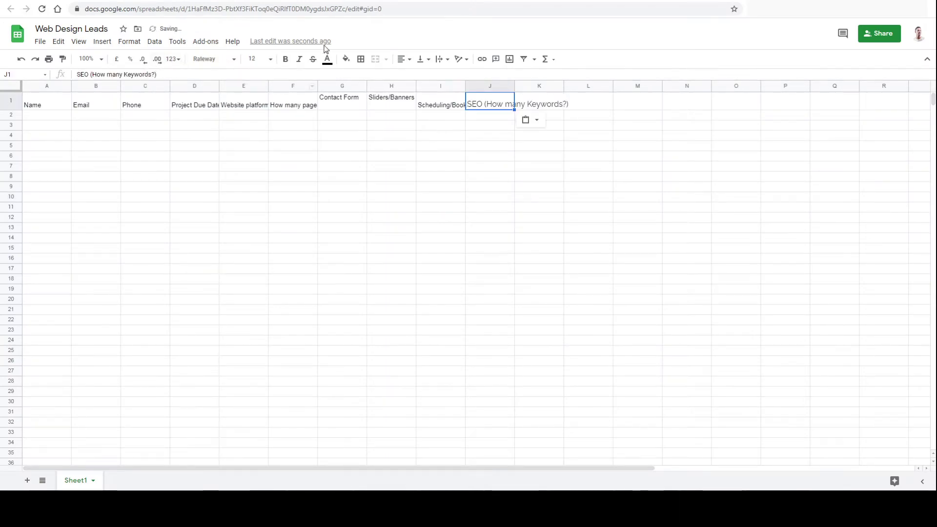
Undo the paste in J1 and paste "SEO (How many Keywords?)" into the cell again
left_click(161, 1)
left_click(293, 1)
key("ctrl+z")
left_click(448, 178)
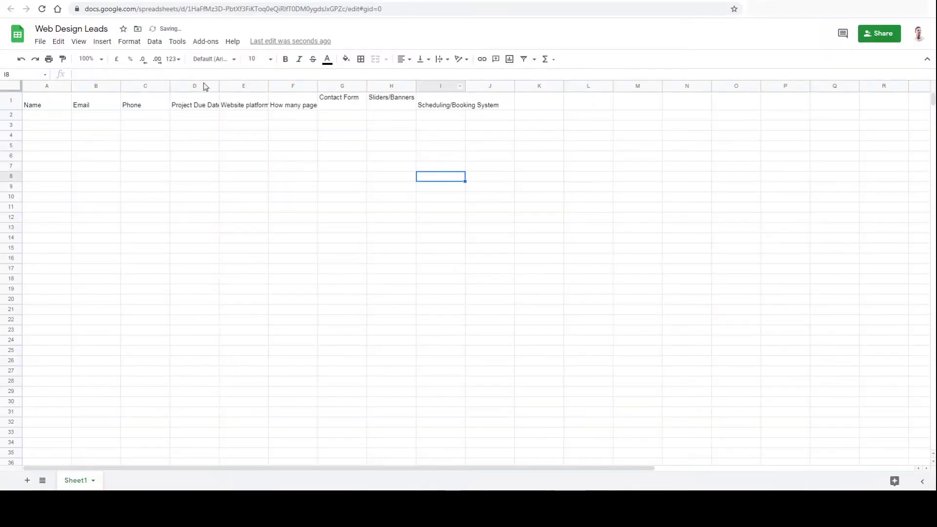
left_click(494, 107)
key("ctrl+v")
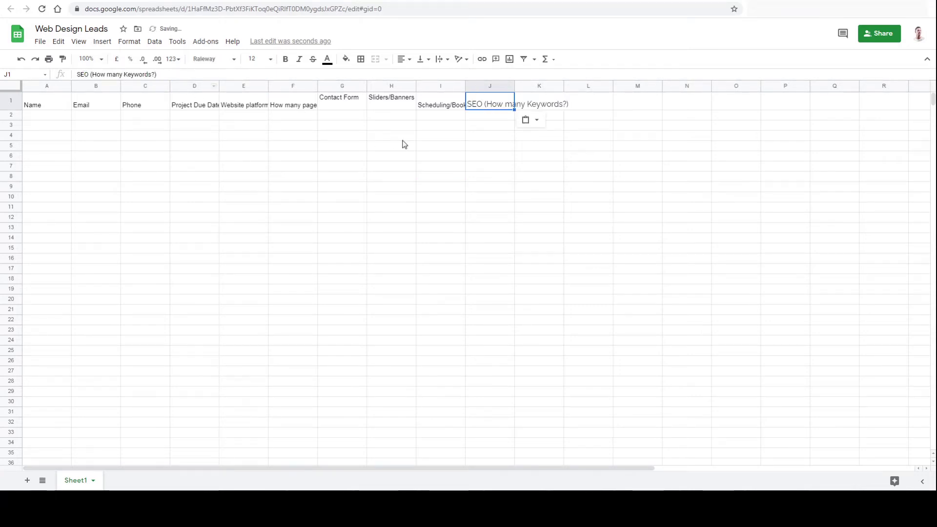
Copy the "Blog Post (How many do you need" label from the calculator preview into header cell K1 of the leads spreadsheet
left_click(254, 1)
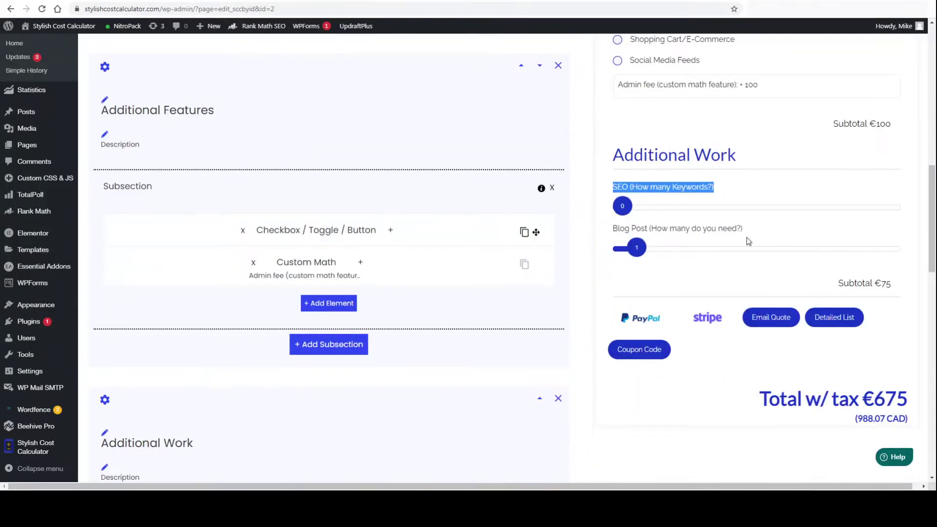
left_click_drag(749, 241, 606, 226)
key("ctrl+c")
left_click(312, 1)
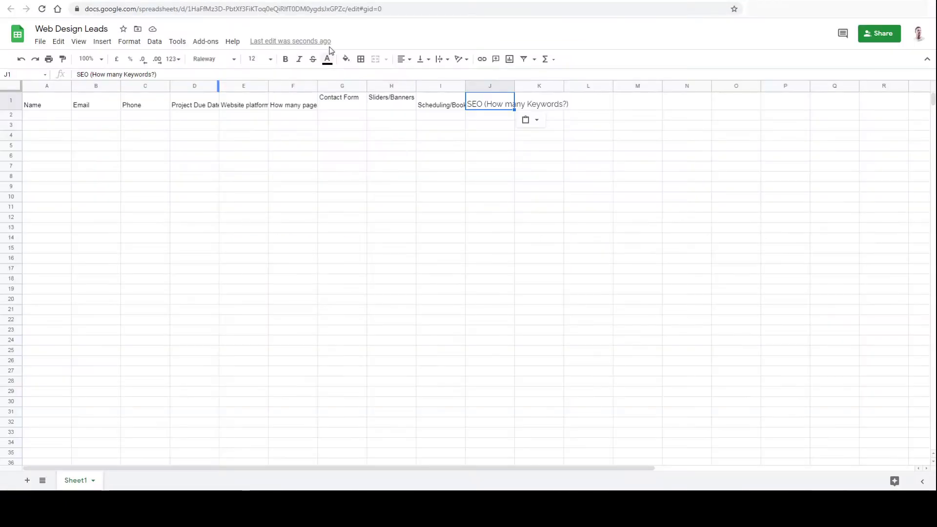
left_click(532, 156)
left_click(544, 105)
left_click(121, 75)
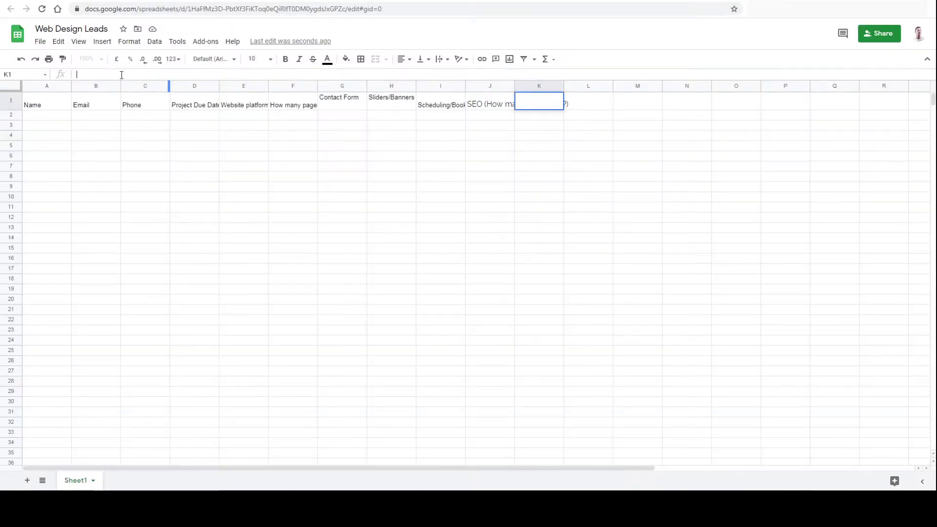
key("ctrl+v")
left_click(282, 201)
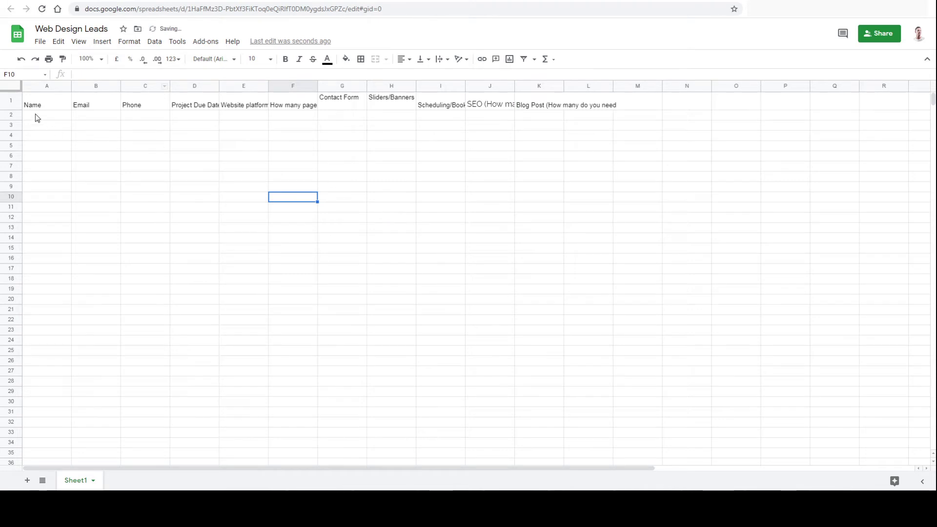
Freeze header row 1 of the leads sheet
left_click(12, 102)
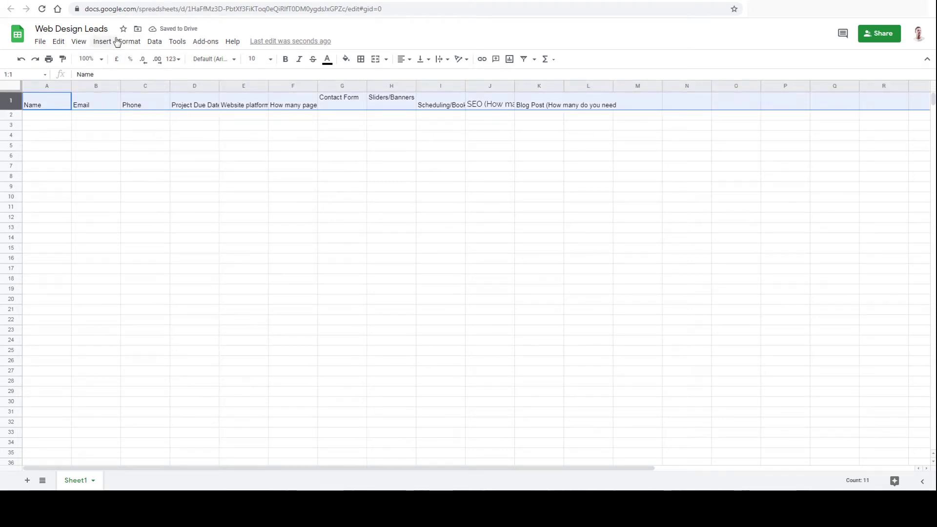
left_click(79, 42)
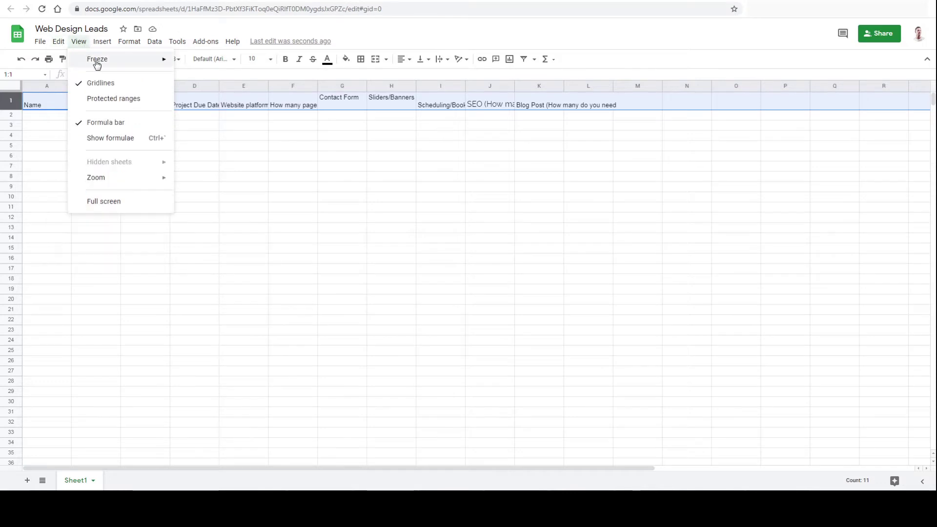
mouse_move(97, 59)
left_click(203, 78)
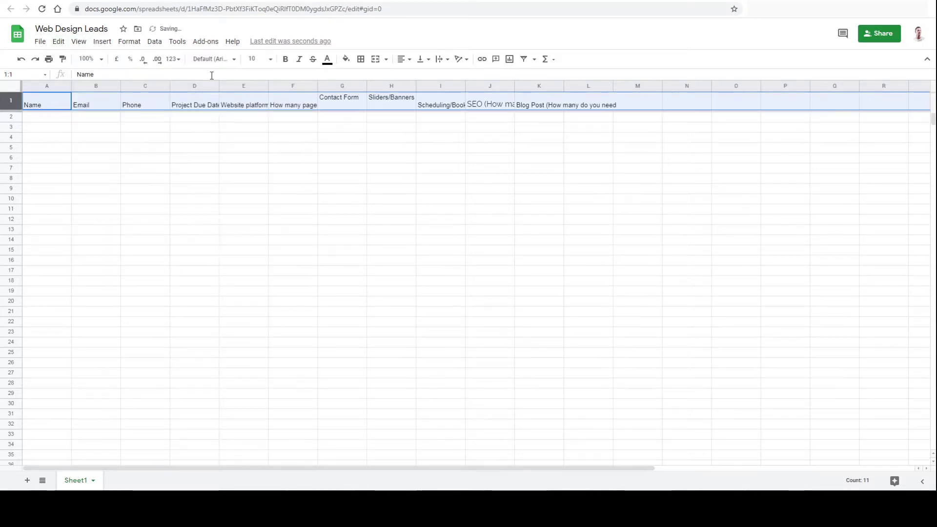
Give header row 1 a black fill and white text
left_click(351, 59)
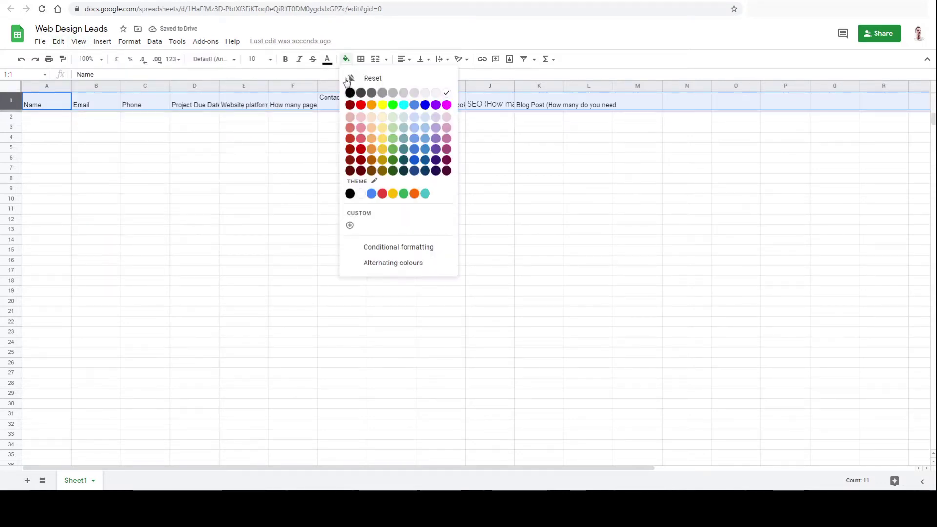
left_click(350, 93)
left_click(327, 59)
left_click(428, 81)
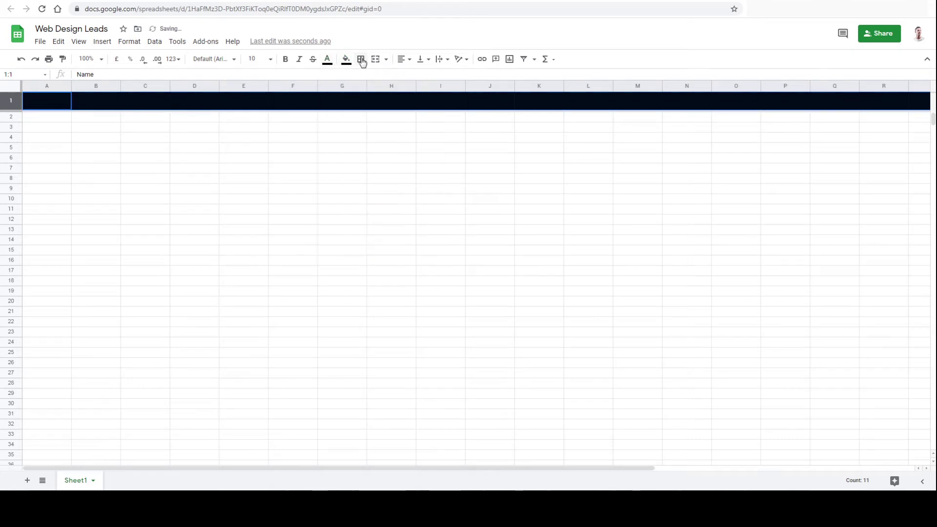
left_click(327, 59)
left_click(427, 92)
left_click(424, 159)
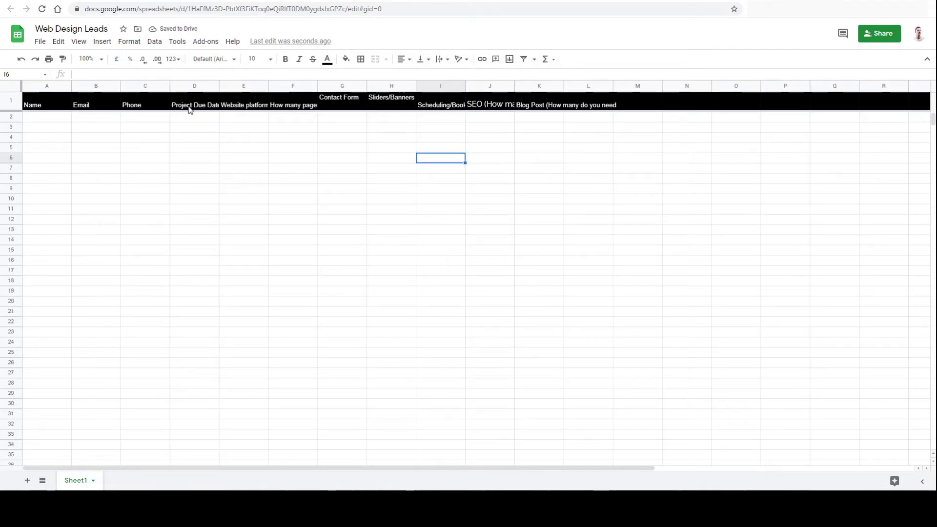
Centre the header row's text horizontally and align it vertically to the middle
left_click(10, 100)
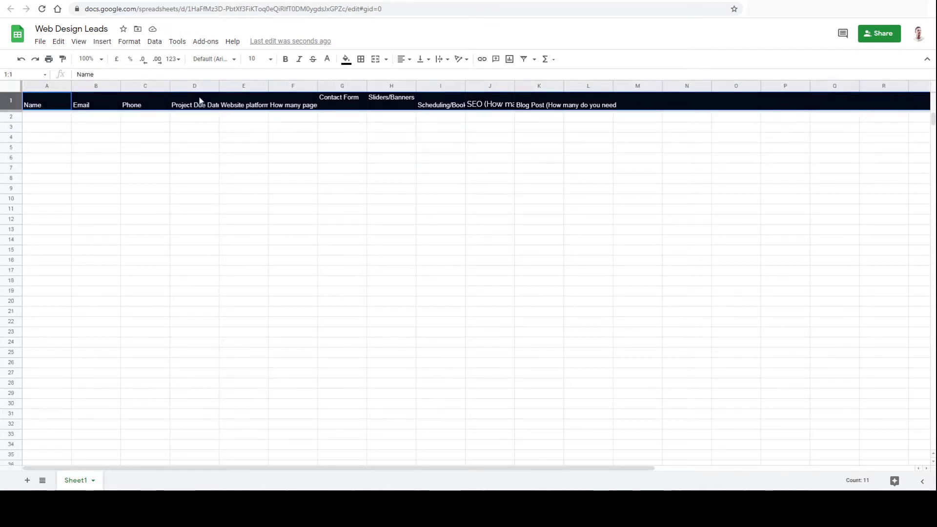
left_click(409, 59)
left_click(413, 73)
left_click(425, 59)
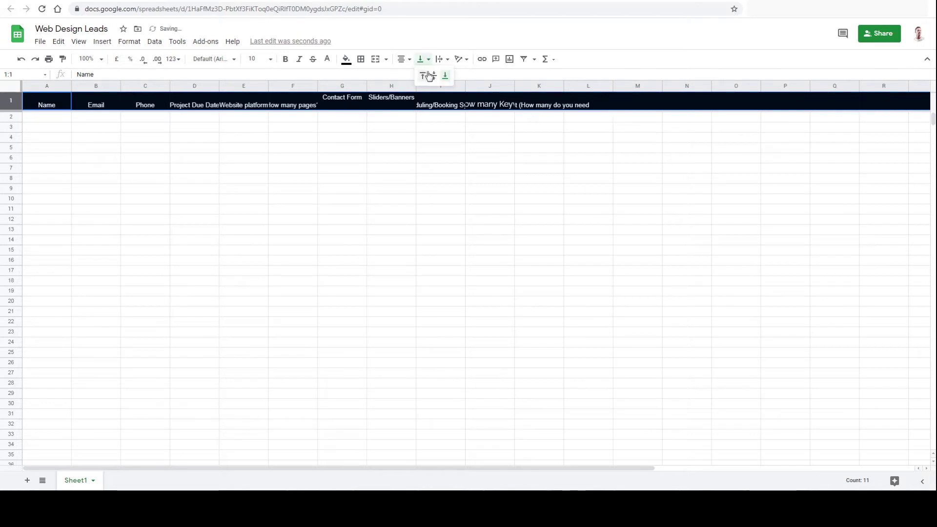
left_click(431, 74)
Remove the extra line breaks from the "Contact Form" and "Sliders/Banners" headers in G1 and H1
left_click(357, 103)
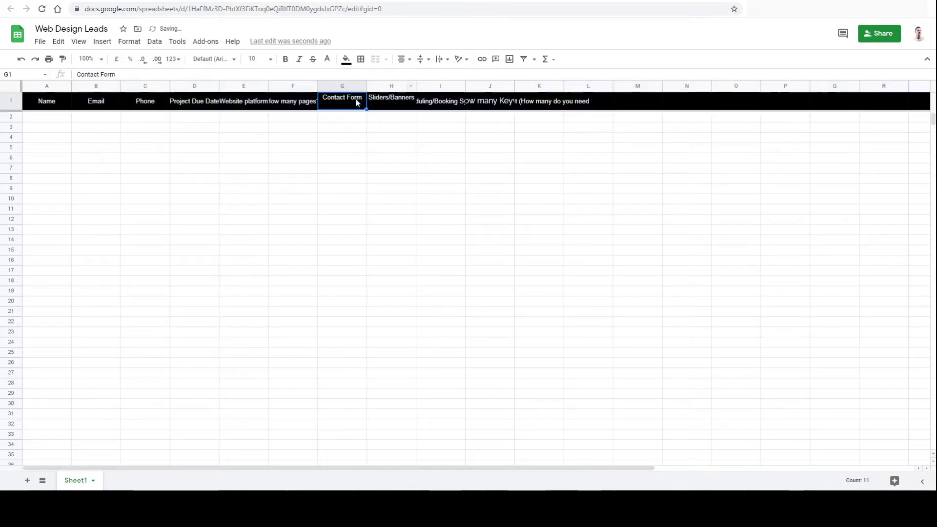
key("Tab")
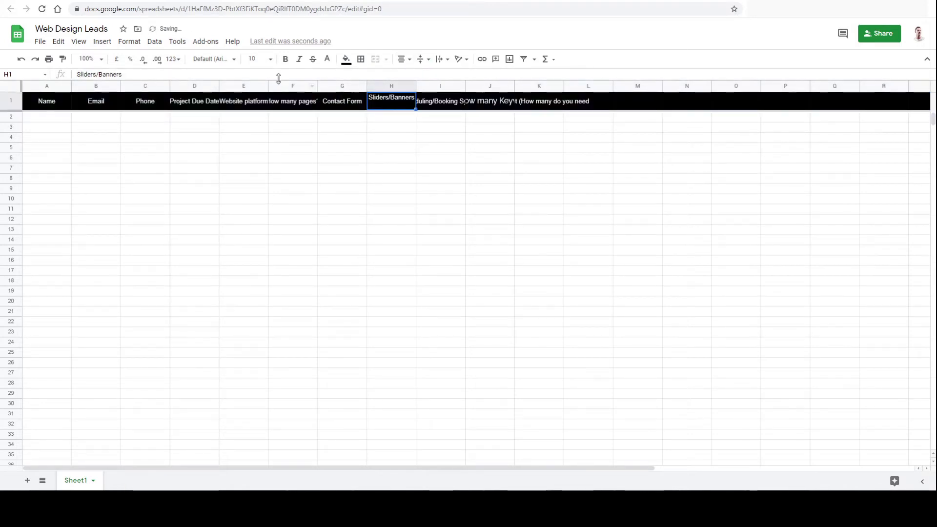
left_click(432, 155)
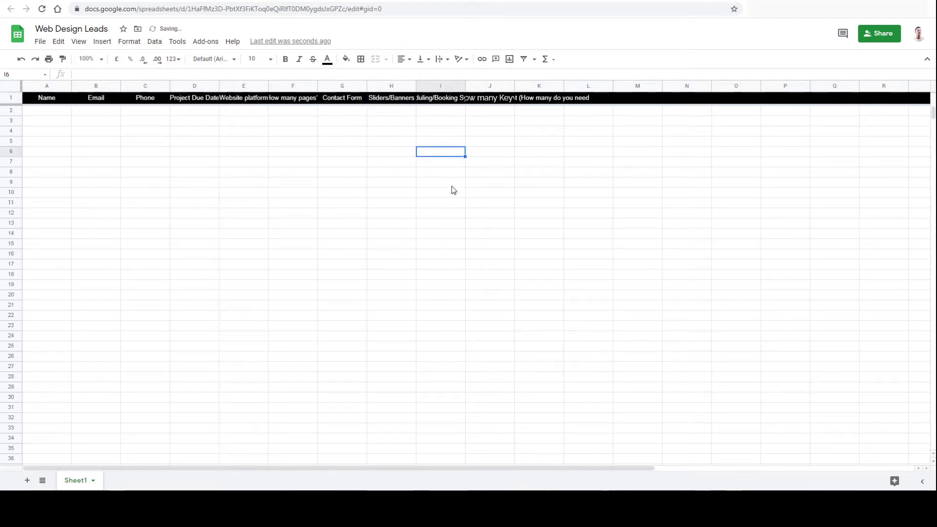
Make header row 1 taller and set its text wrapping to Clip
left_click_drag(19, 115, 19, 115)
left_click(285, 185)
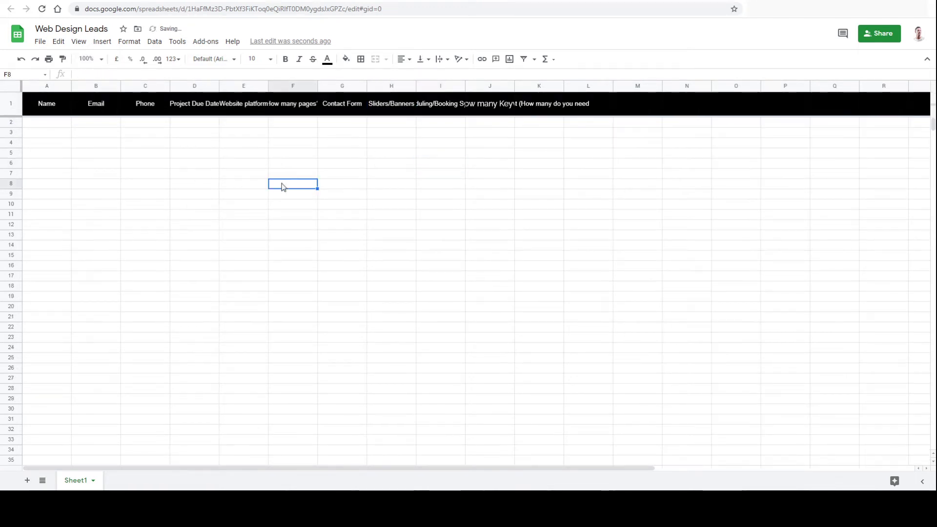
left_click(48, 111)
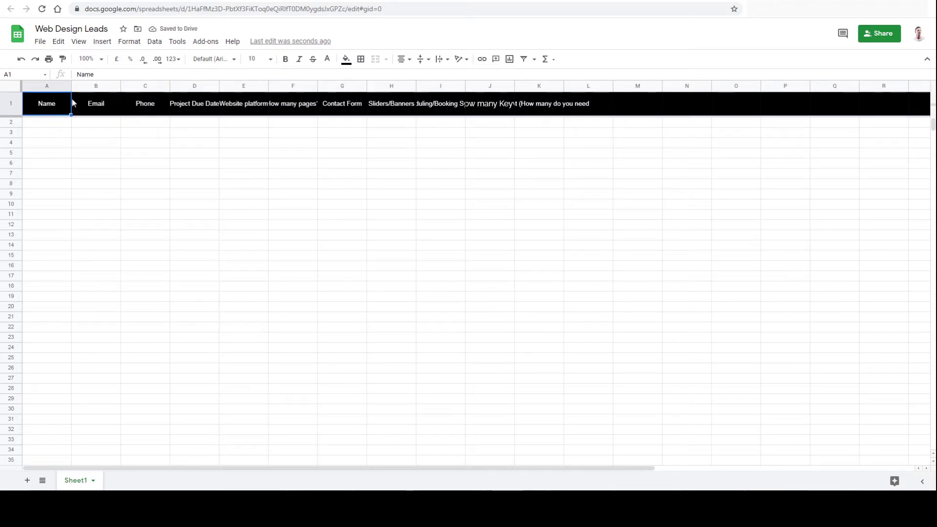
key("shift+space")
left_click(443, 59)
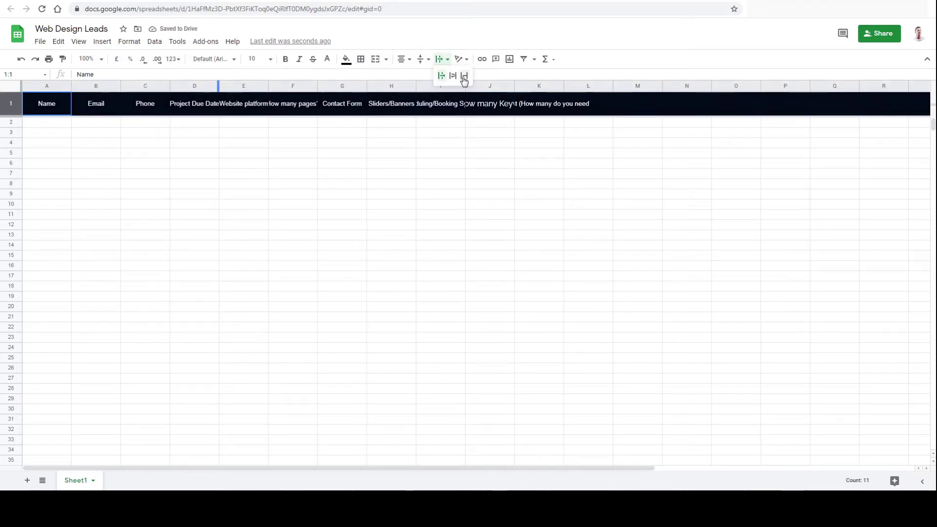
left_click(464, 75)
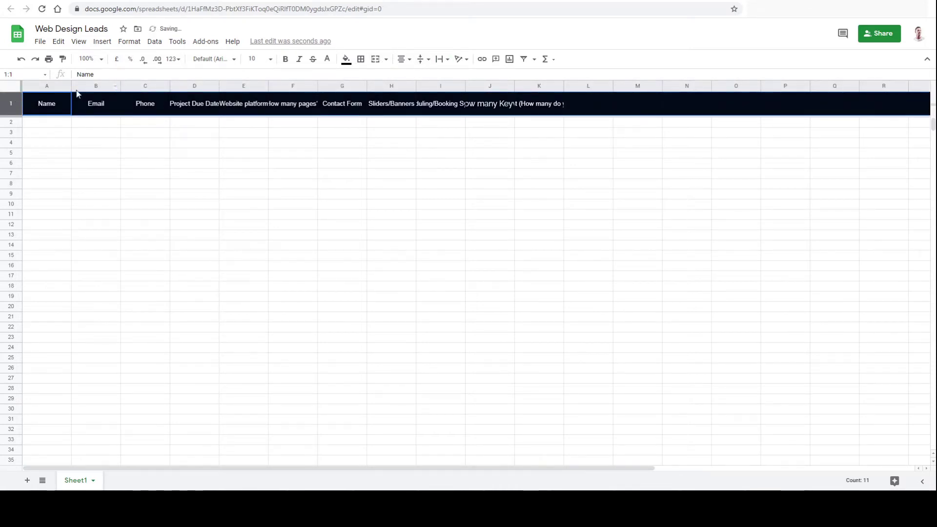
Resize columns A to K to a width of 150 pixels
left_click(52, 87)
left_click(536, 87, "shift")
right_click(536, 87)
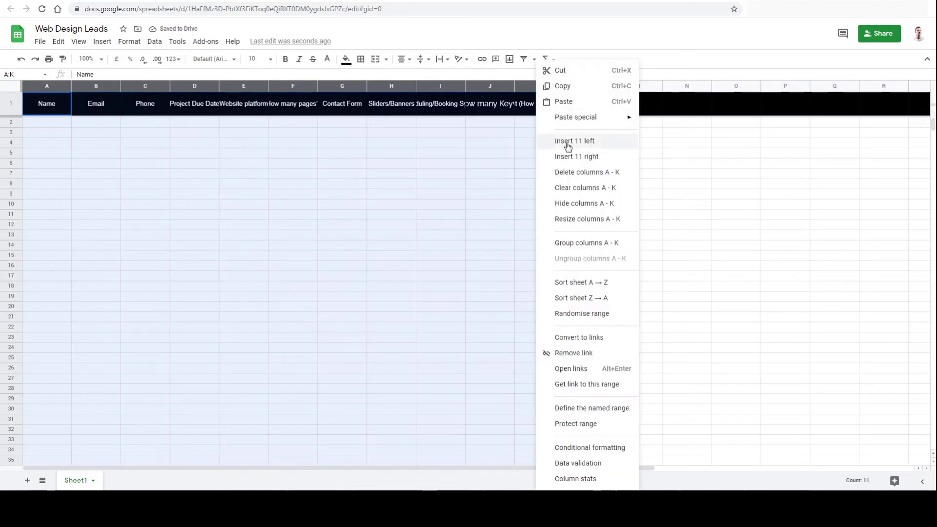
left_click(588, 218)
type("15")
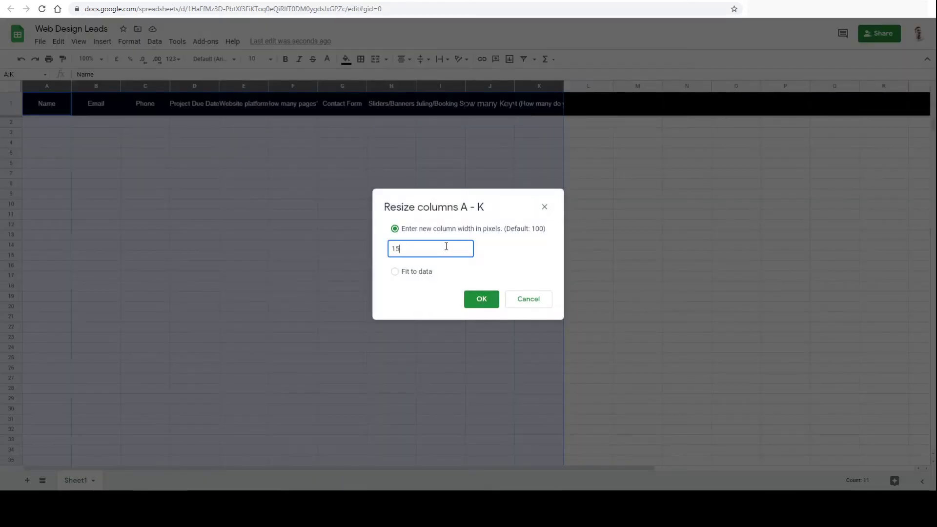
type("0")
key("Return")
left_click(430, 224)
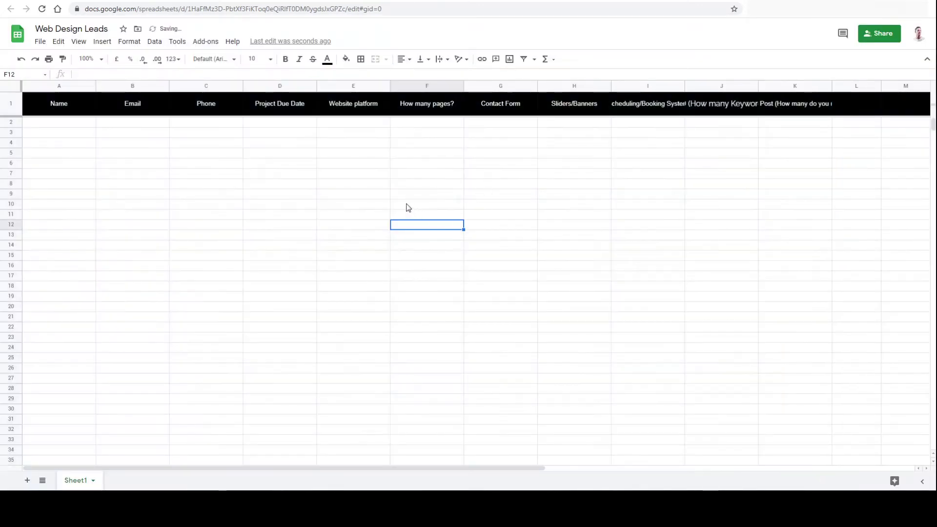
Switch to Zapier and create a new Zap with Webhooks by Zapier as its trigger app
left_click(57, 1)
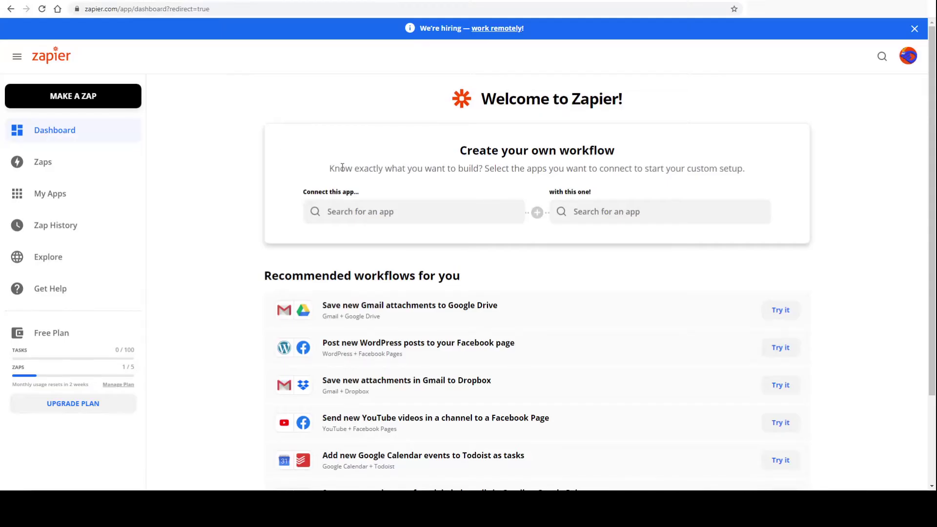
left_click(105, 96)
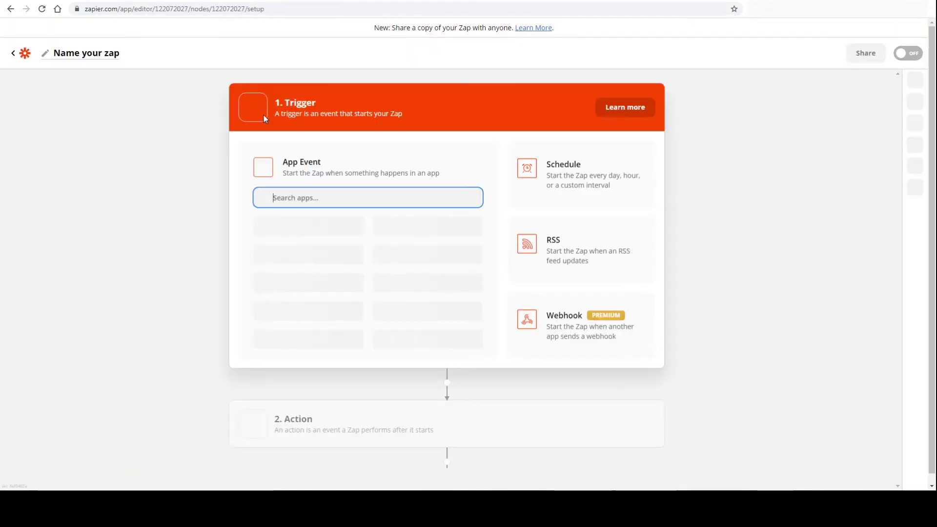
type("webhook")
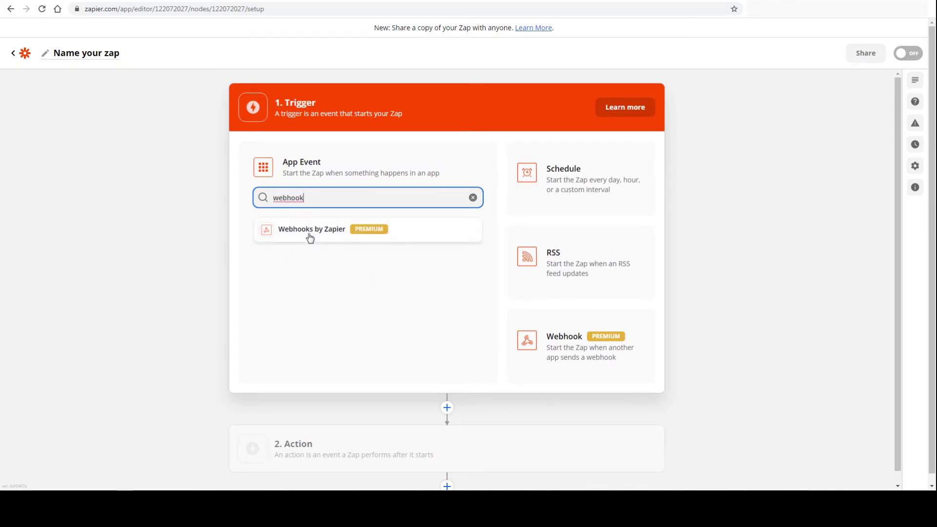
left_click(314, 233)
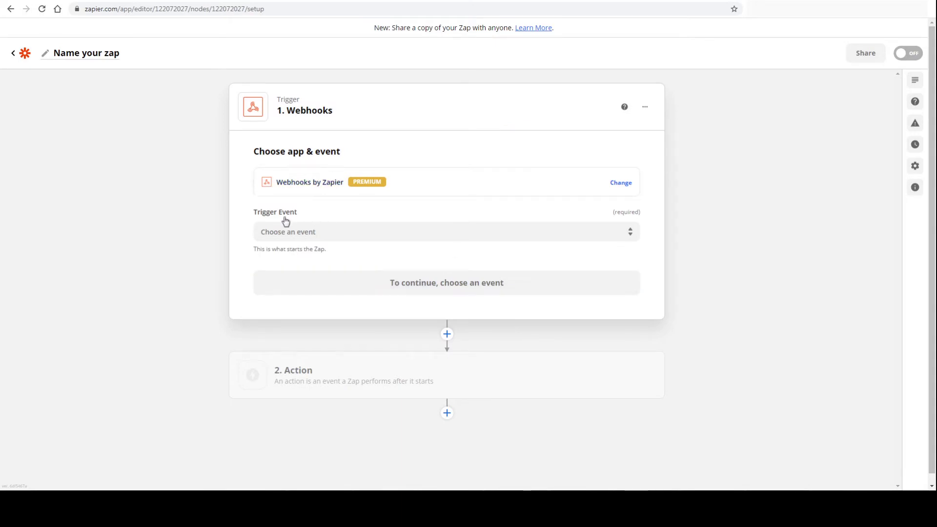
Set the trigger event to Catch Hook, continue to the trigger setup and copy the custom webhook URL
left_click(321, 231)
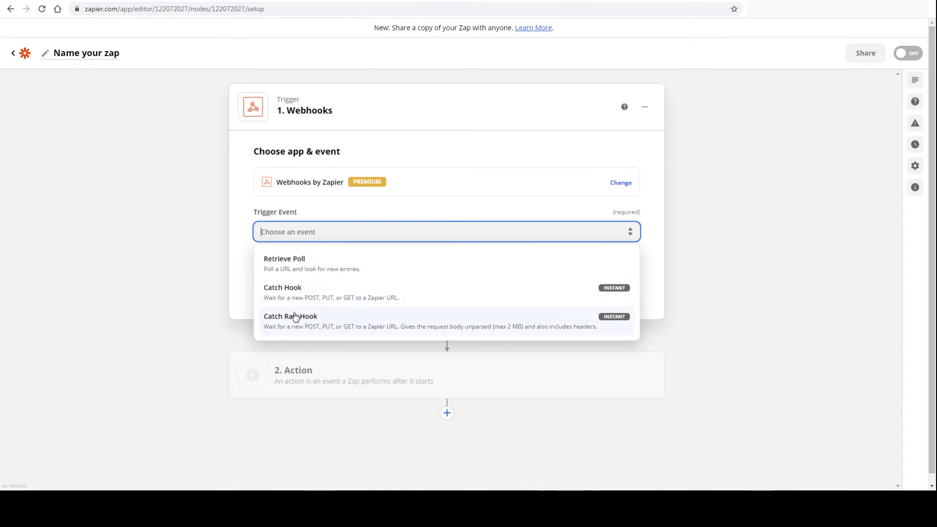
left_click(365, 299)
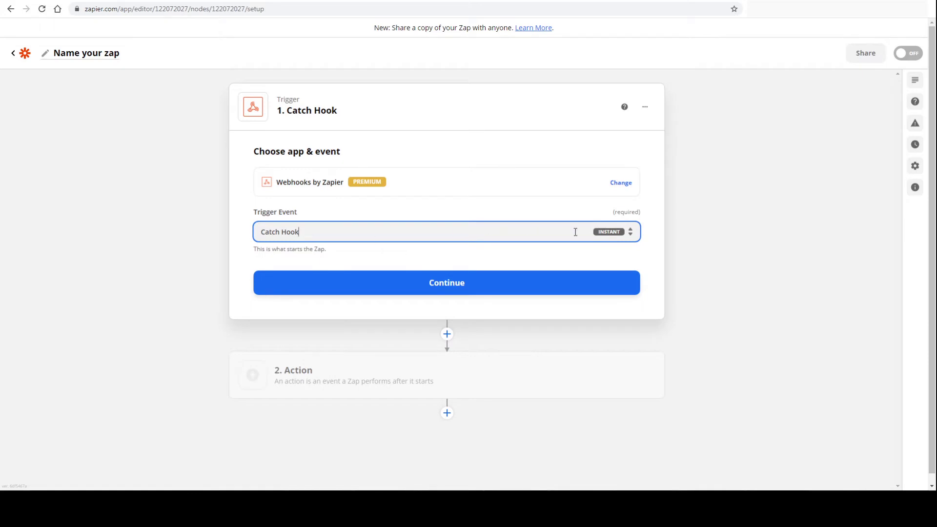
left_click(665, 231)
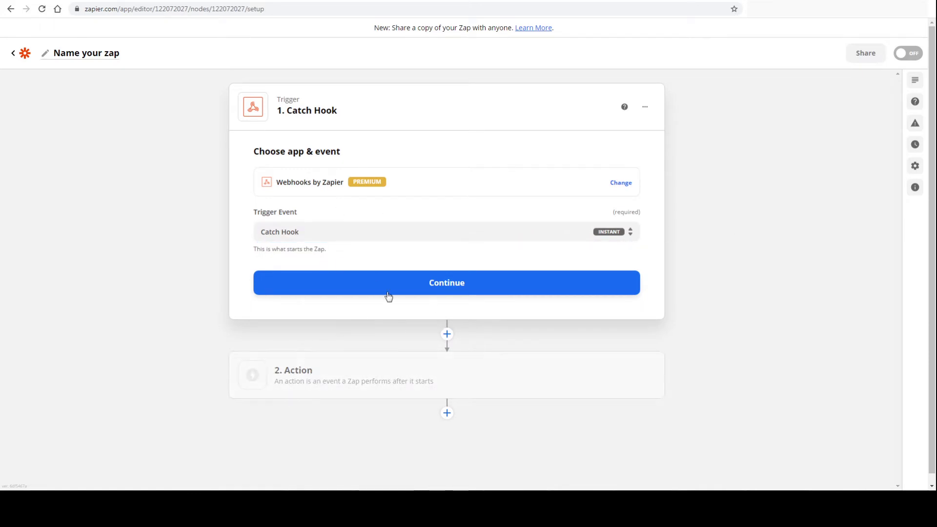
left_click(459, 284)
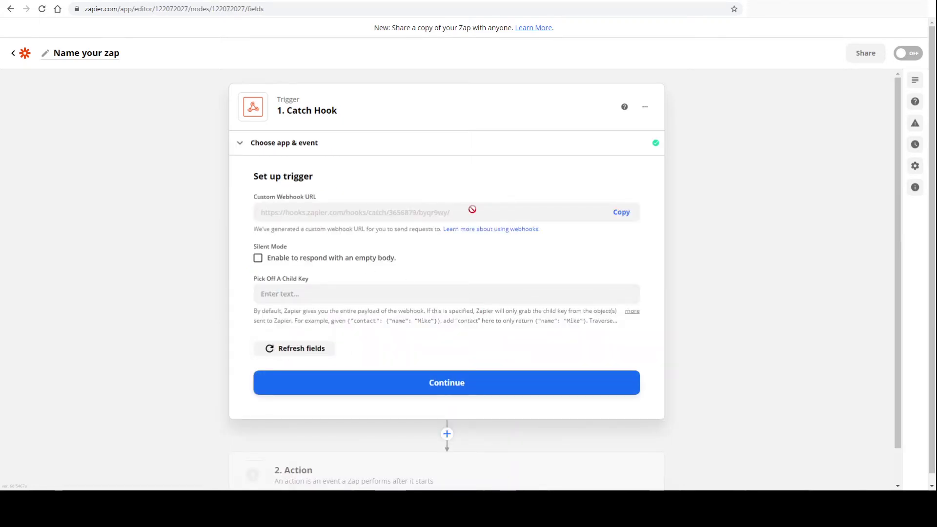
left_click(625, 217)
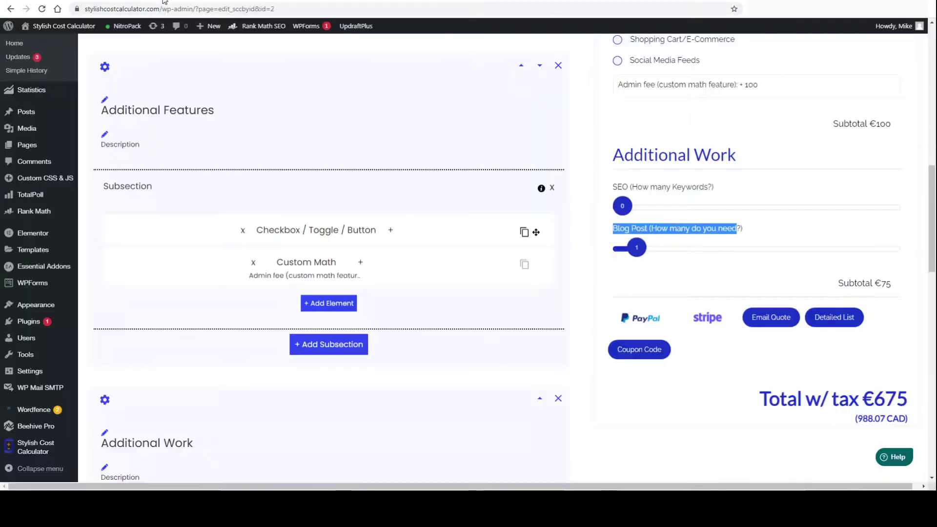
Switch to the Website Designer Template calculator in WordPress, open its calculator settings and locate the webhook event options
scroll(464, 222, "up", 10)
scroll(464, 222, "up", 3)
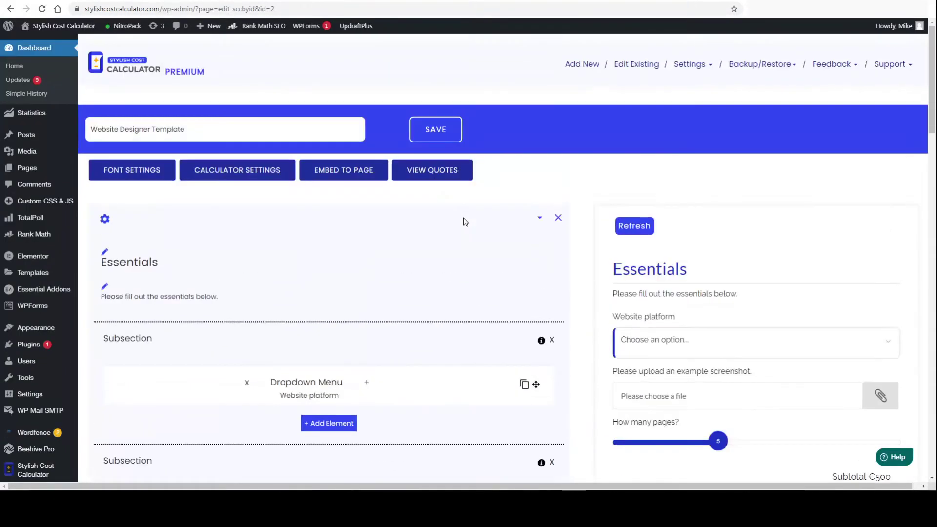
left_click(235, 170)
scroll(233, 374, "down", 8)
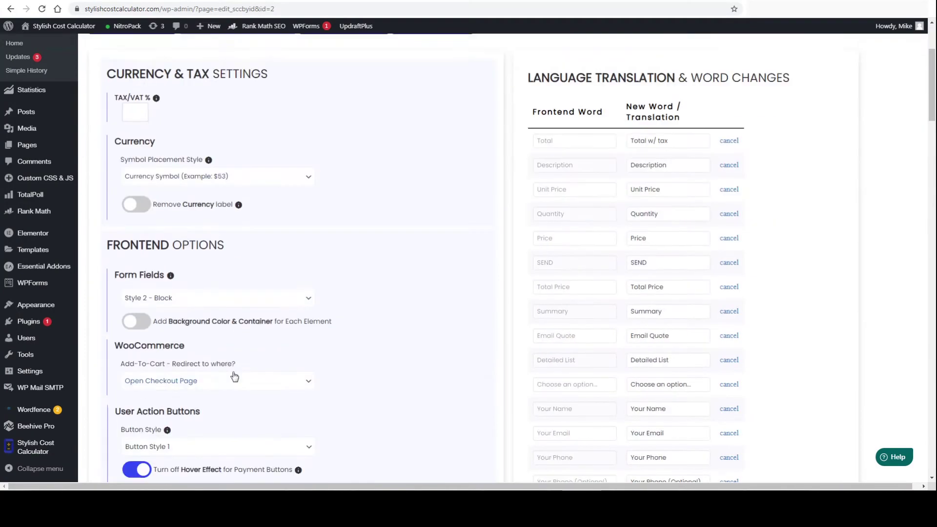
scroll(237, 369, "down", 2)
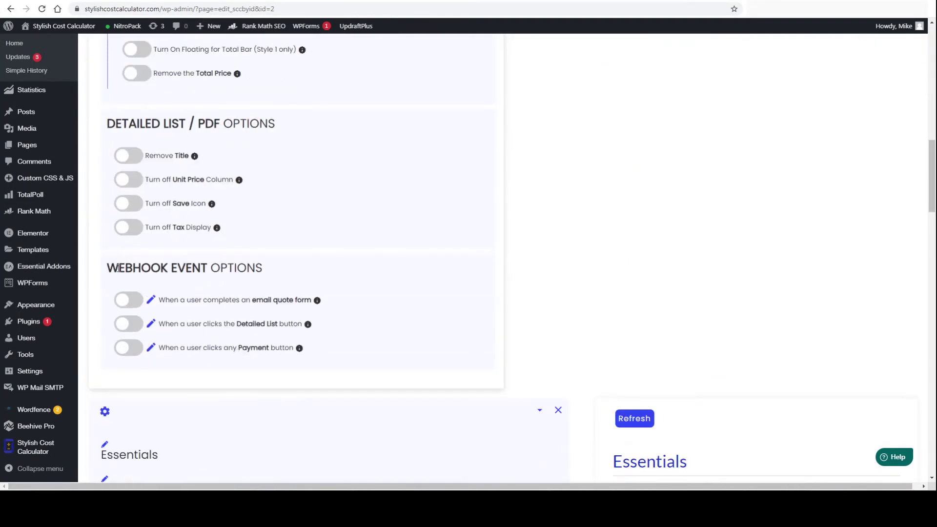
left_click_drag(119, 268, 262, 267)
left_click(262, 266)
Enable the webhook for completed email quote forms with the copied Zapier URL as its link, and save the calculator
left_click(127, 305)
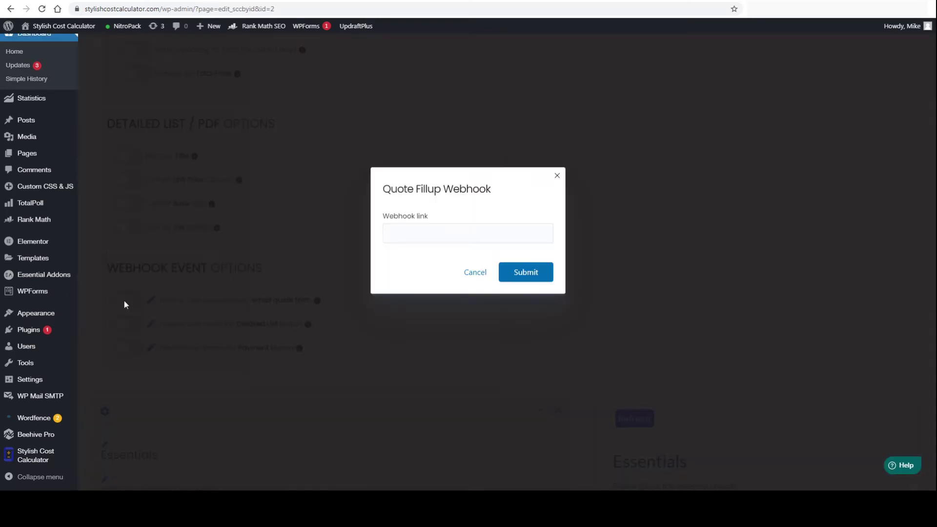
left_click(418, 234)
key("ctrl+v")
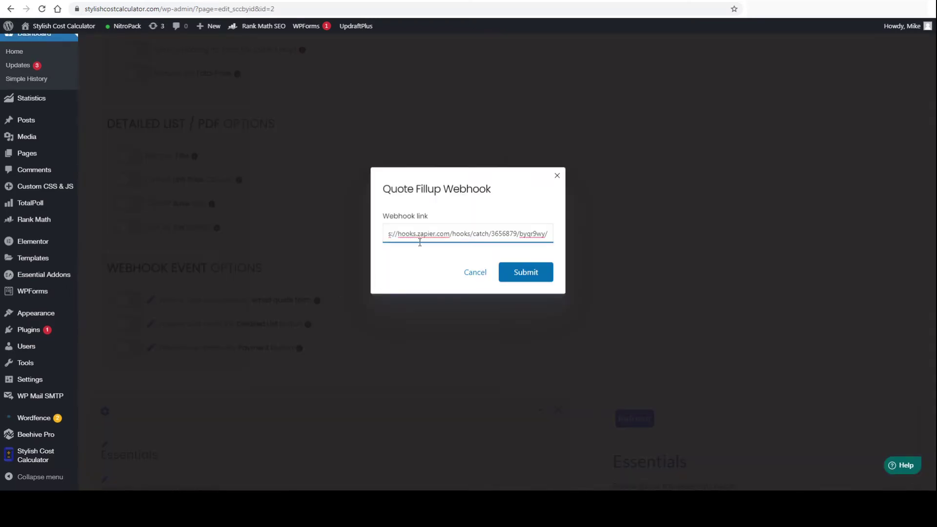
left_click_drag(504, 234, 253, 241)
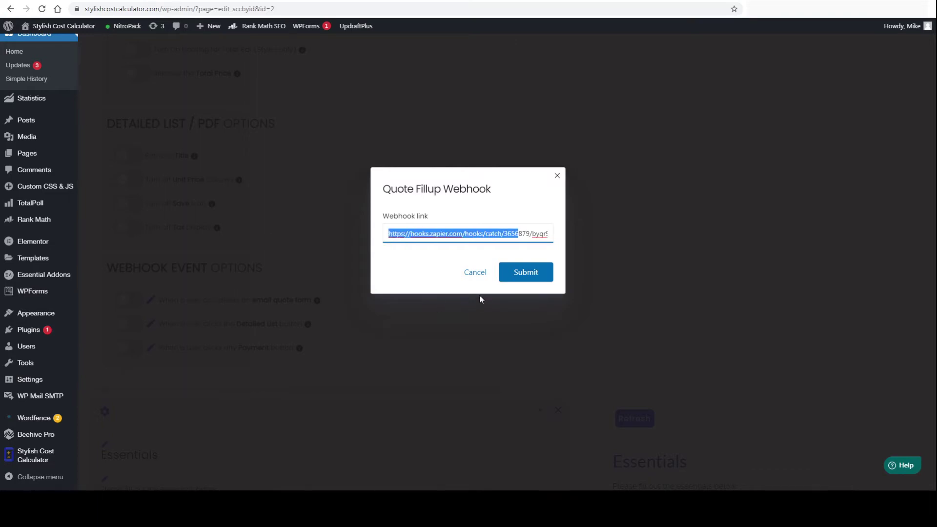
left_click(518, 277)
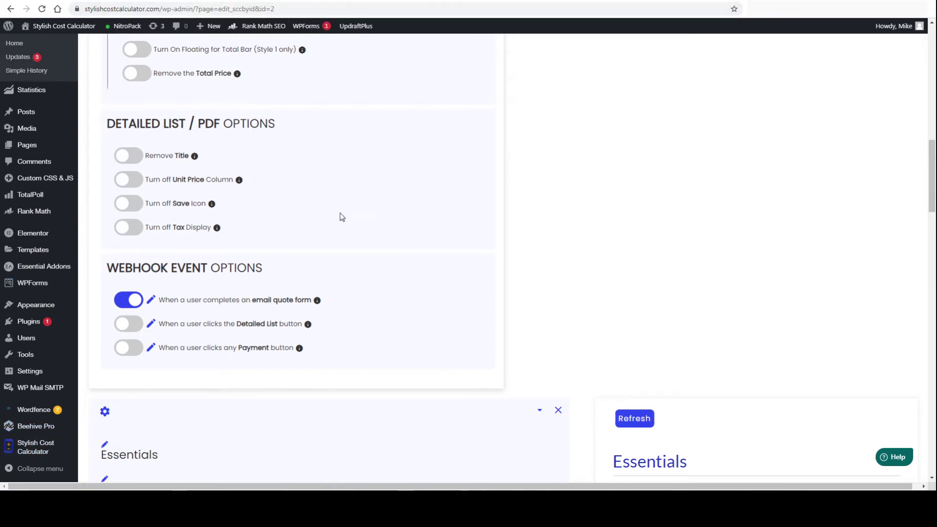
scroll(342, 217, "up", 15)
left_click(434, 130)
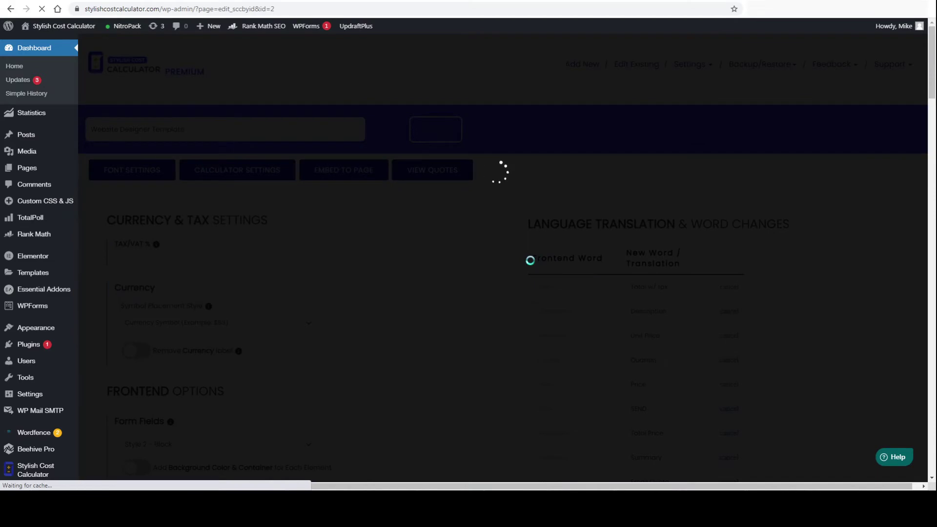
In the calculator preview, choose WordPress as the website platform and set the number of pages to 8
scroll(565, 265, "down", 2)
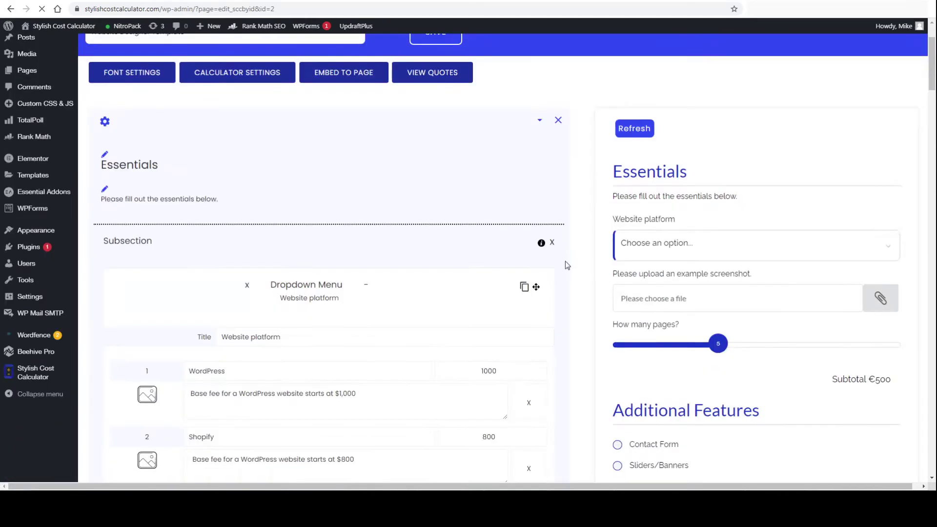
scroll(567, 265, "down", 1)
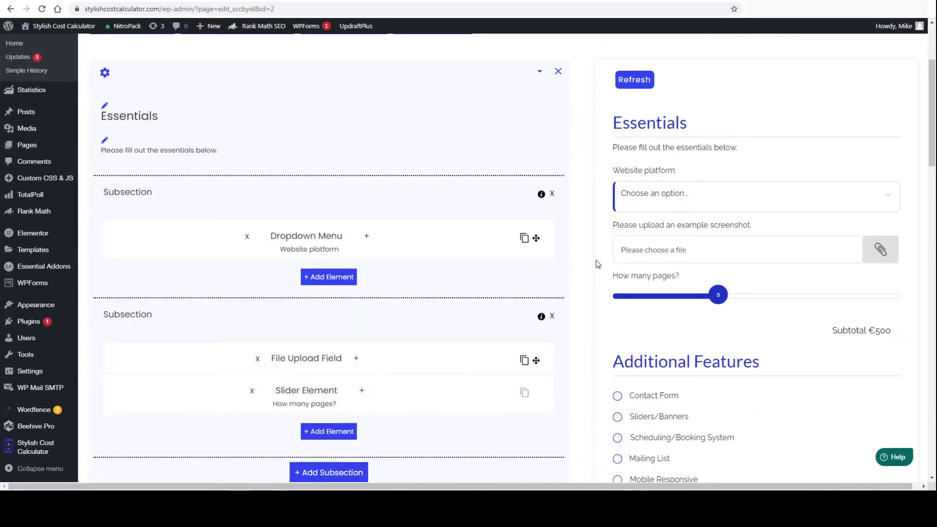
left_click(757, 195)
left_click(666, 262)
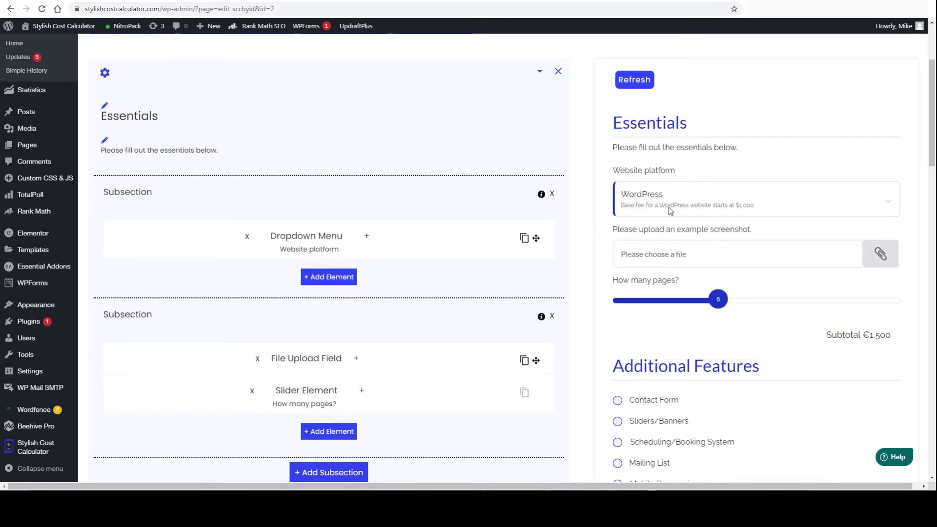
left_click(670, 205)
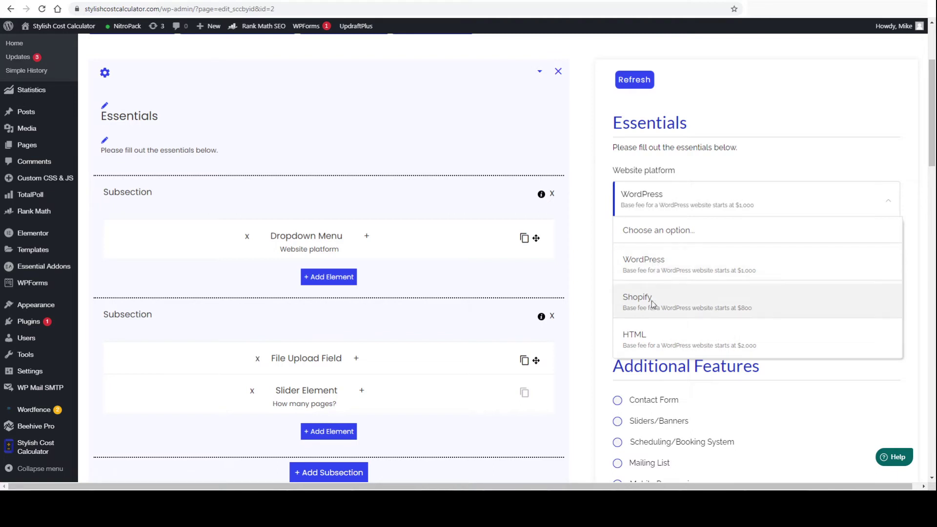
left_click(650, 270)
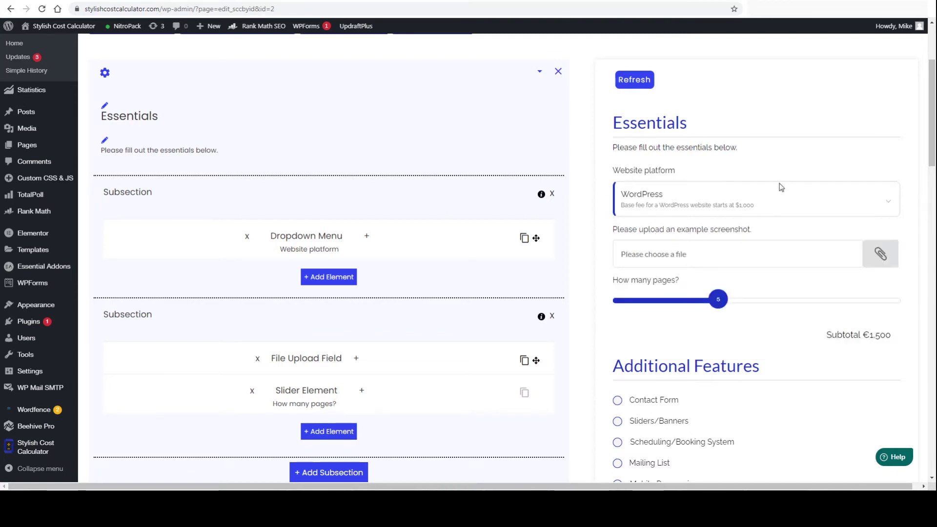
left_click_drag(716, 311, 776, 303)
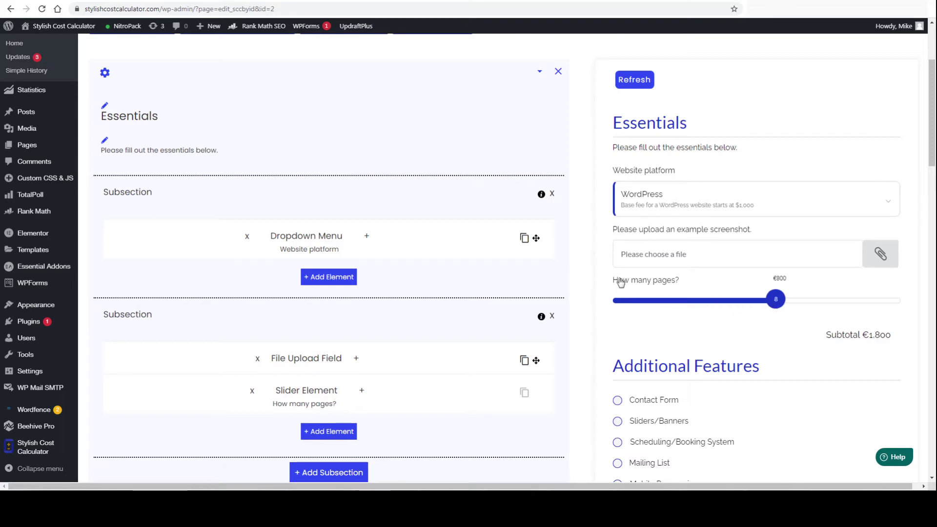
left_click_drag(616, 279, 684, 286)
Select all seven Additional Features options in the preview, from Contact Form to Social Media Feeds
scroll(649, 204, "down", 4)
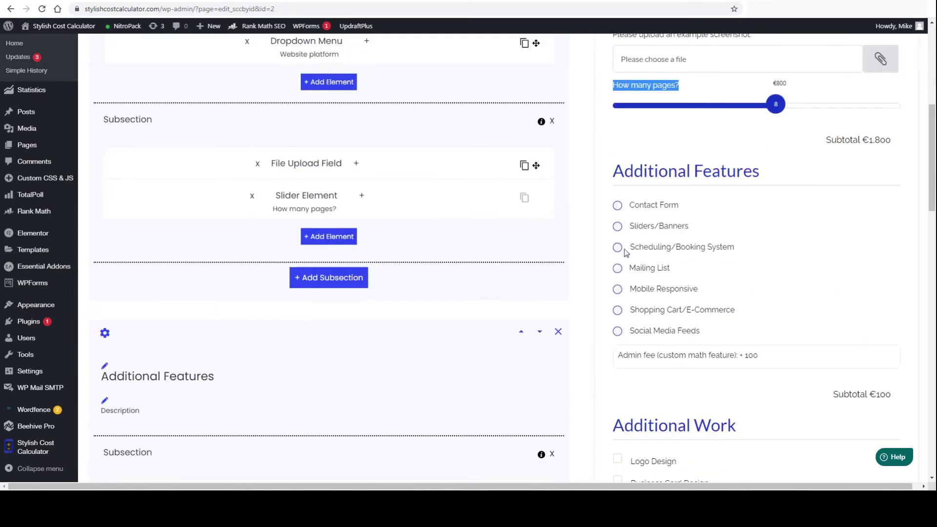
left_click(617, 205)
left_click(618, 247)
left_click(617, 268)
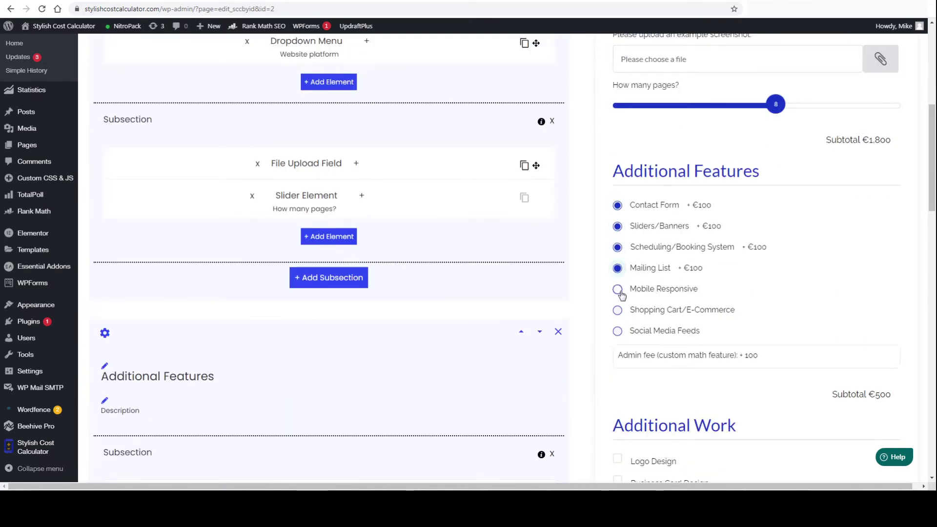
left_click(617, 289)
left_click(617, 310)
left_click(618, 331)
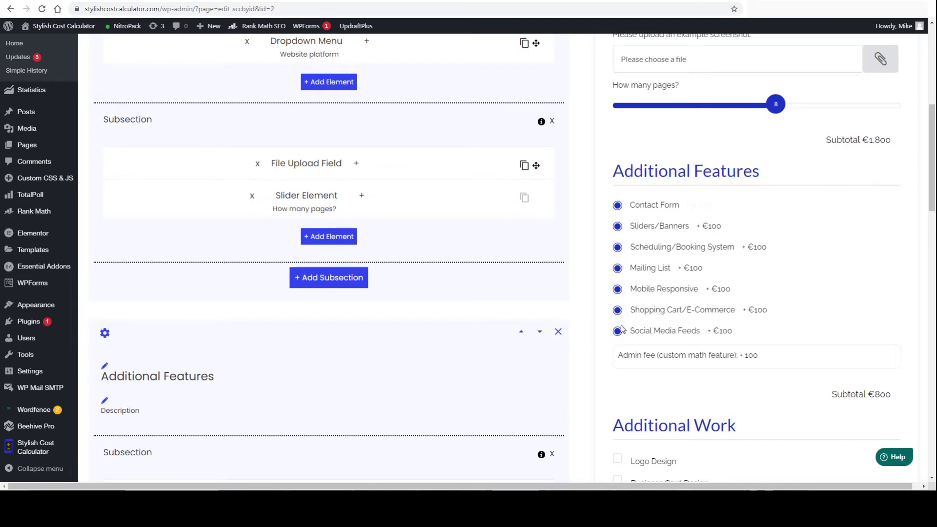
Under Additional Work, select Logo Design and Business Card Design, and set SEO keywords to 1 and blog posts to 4
scroll(619, 332, "down", 3)
left_click(618, 315)
left_click(618, 335)
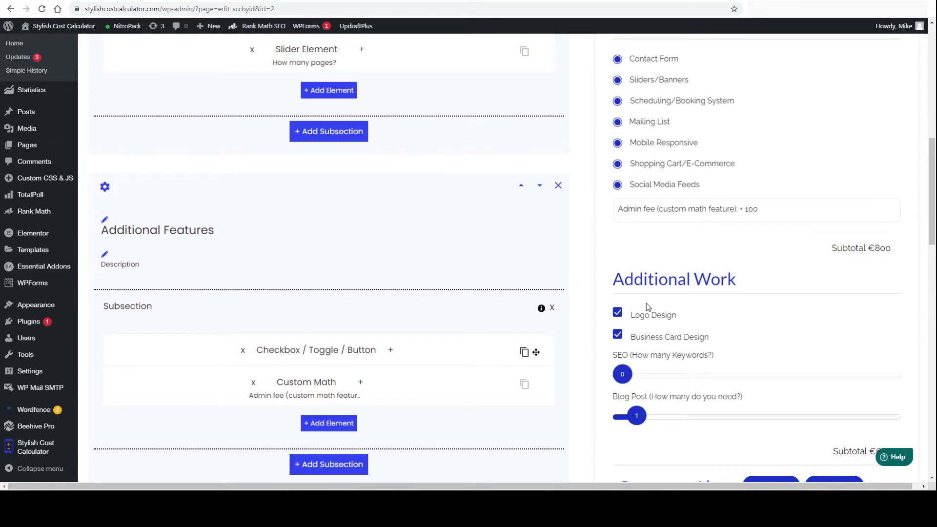
scroll(632, 323, "down", 1)
left_click_drag(622, 326, 680, 325)
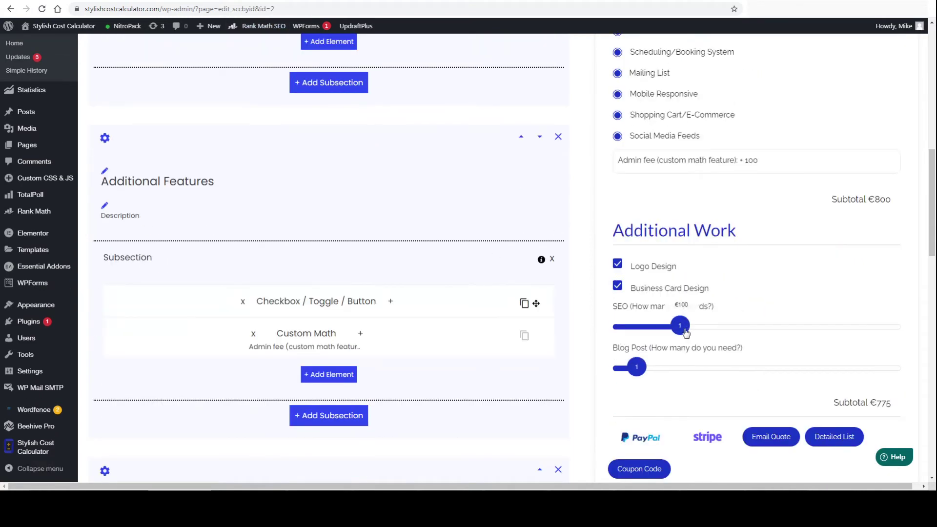
left_click_drag(638, 367, 779, 367)
left_click_drag(705, 333, 654, 332)
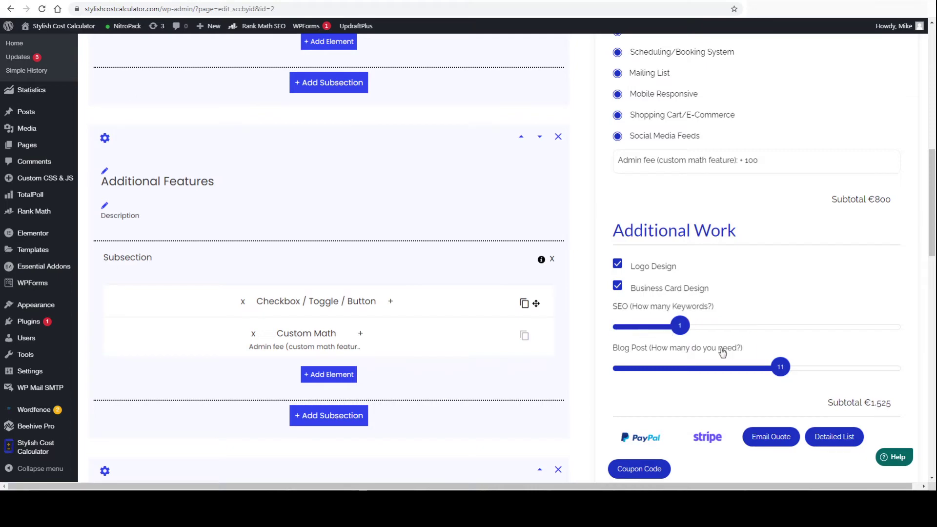
left_click_drag(705, 361, 671, 360)
scroll(683, 356, "down", 2)
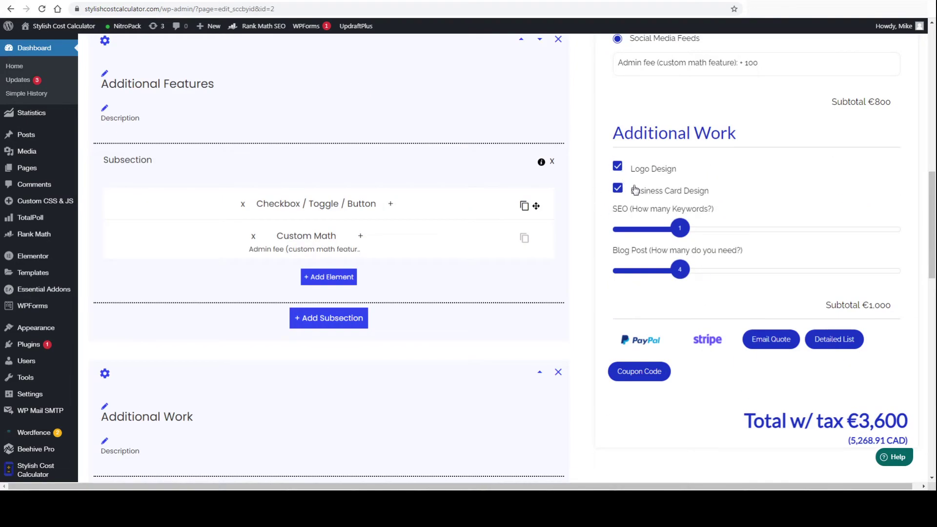
scroll(674, 222, "up", 2)
scroll(674, 222, "up", 10)
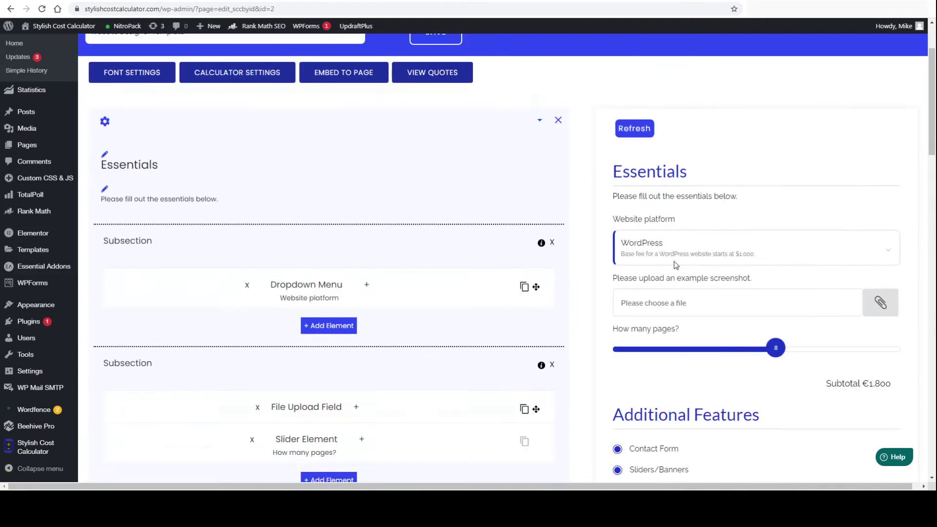
scroll(716, 324, "down", 12)
scroll(716, 325, "down", 1)
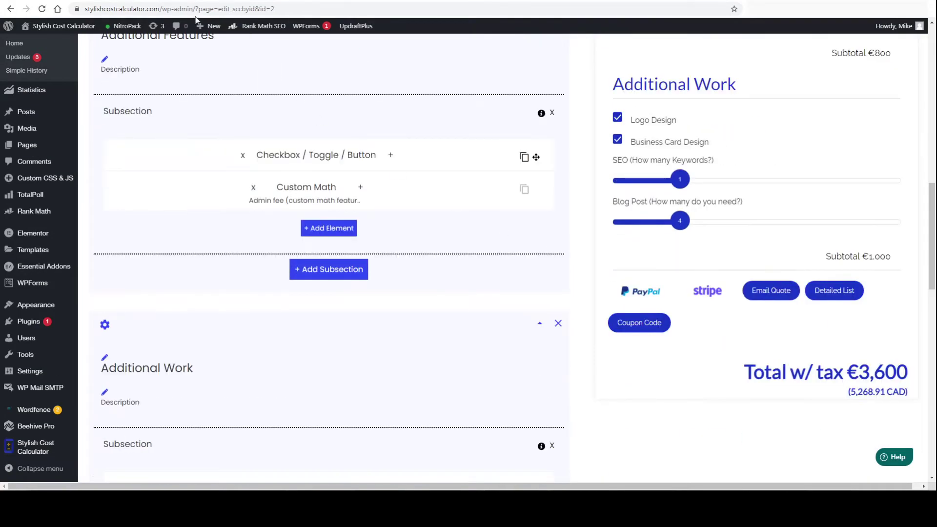
key("ctrl+Tab")
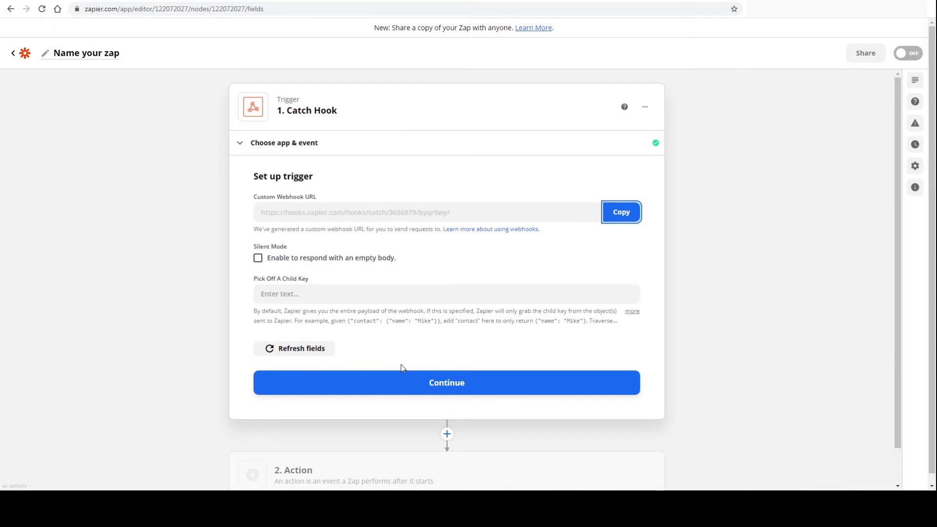
key("ctrl+Tab")
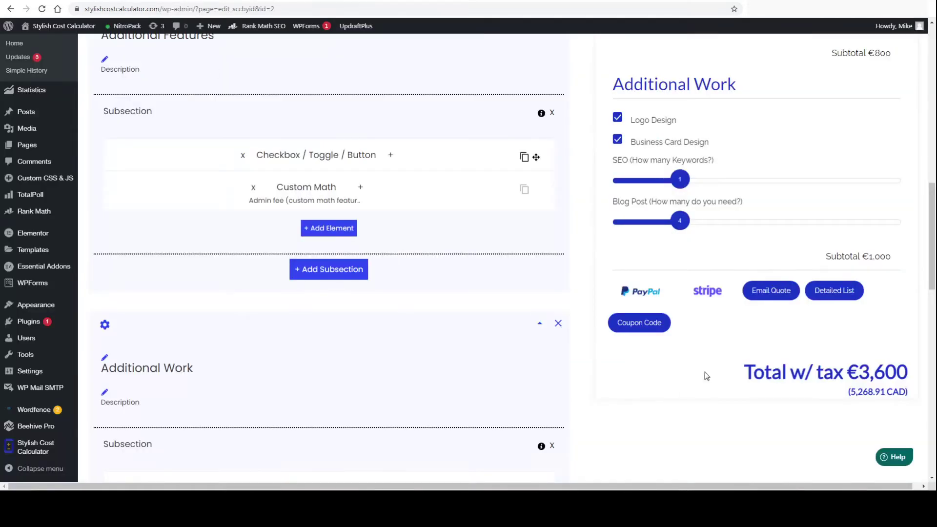
Submit the email quote form with a test name, email address, phone number and a May 2021 project due date, and dismiss the confirmation
left_click(774, 294)
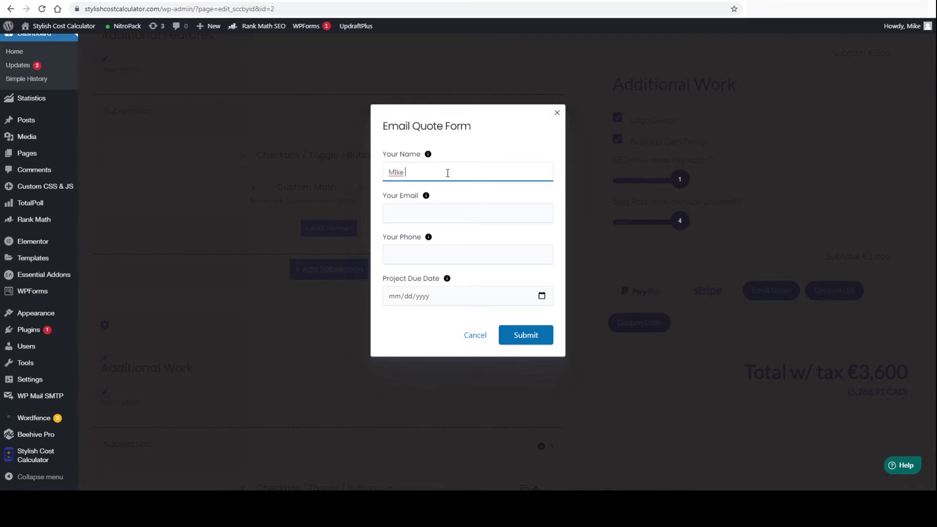
type("Mike Test")
key("Tab")
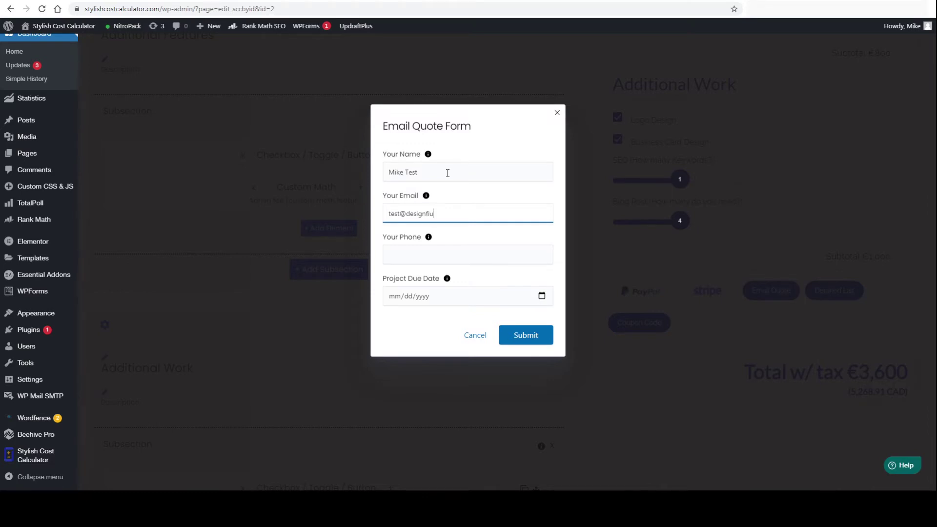
key("Tab")
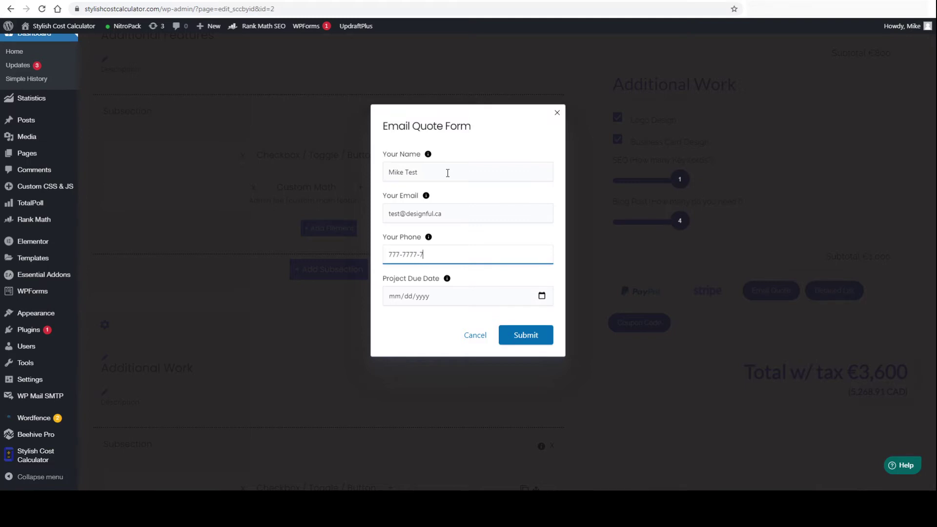
left_click(541, 296)
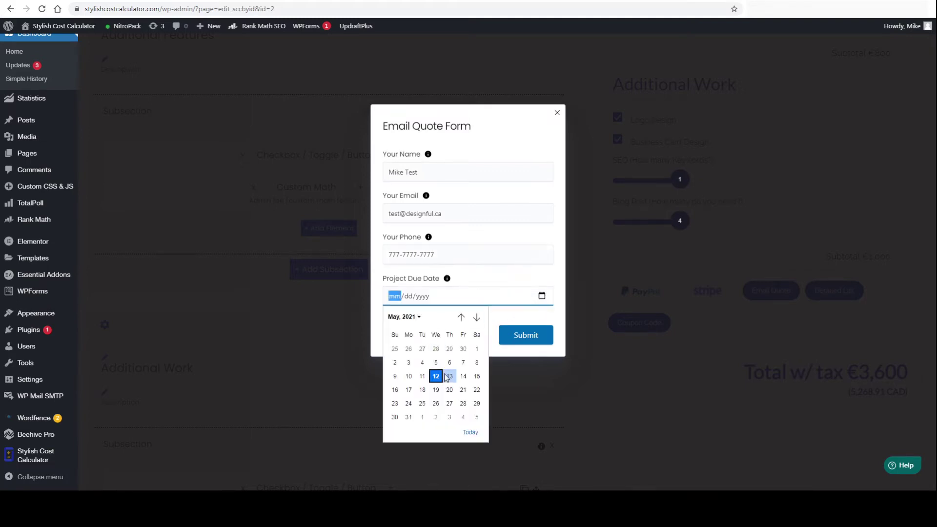
left_click(441, 376)
left_click(521, 337)
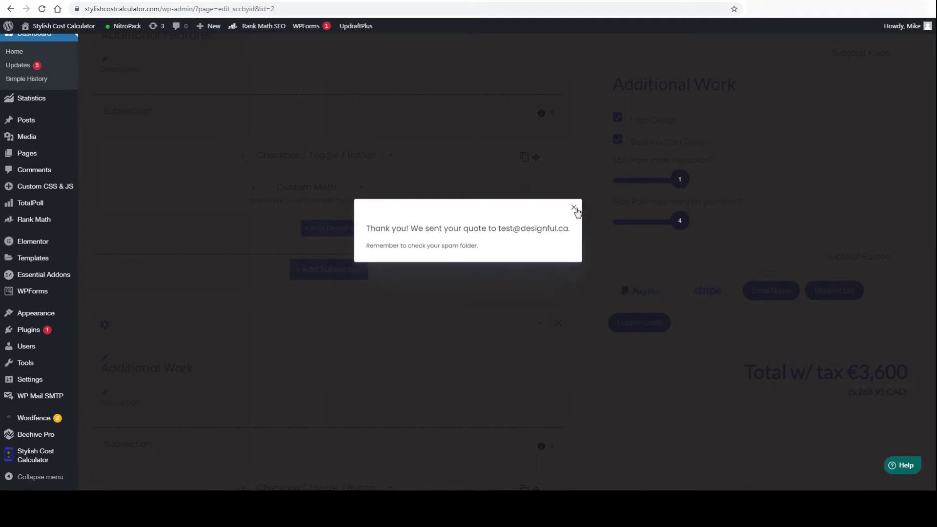
left_click(574, 207)
Switch to Zapier, continue past the trigger setup, test the Catch Hook trigger and review the quote data in Request A
left_click(66, 1)
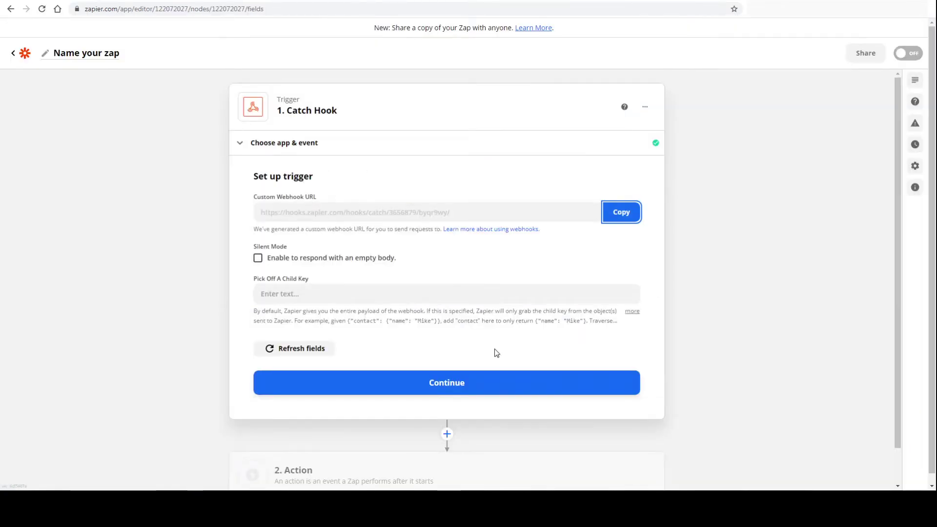
left_click(445, 382)
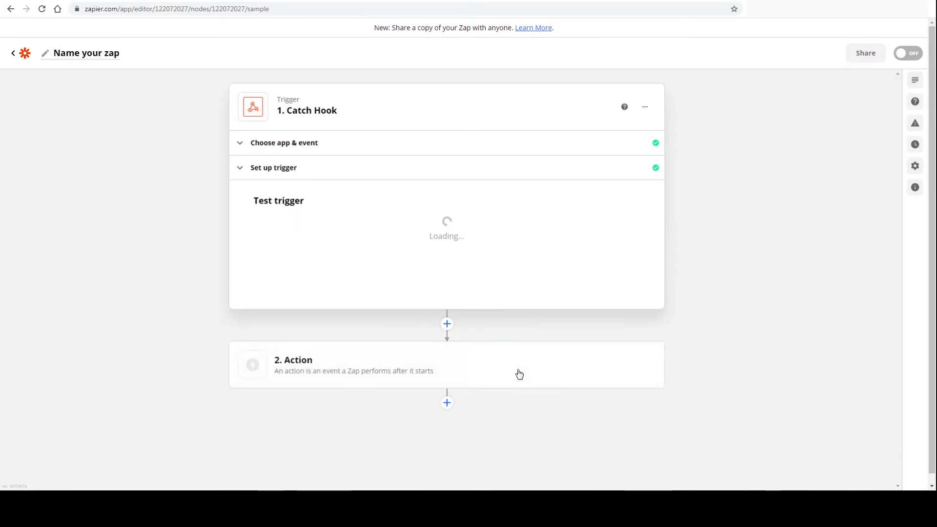
left_click(446, 343)
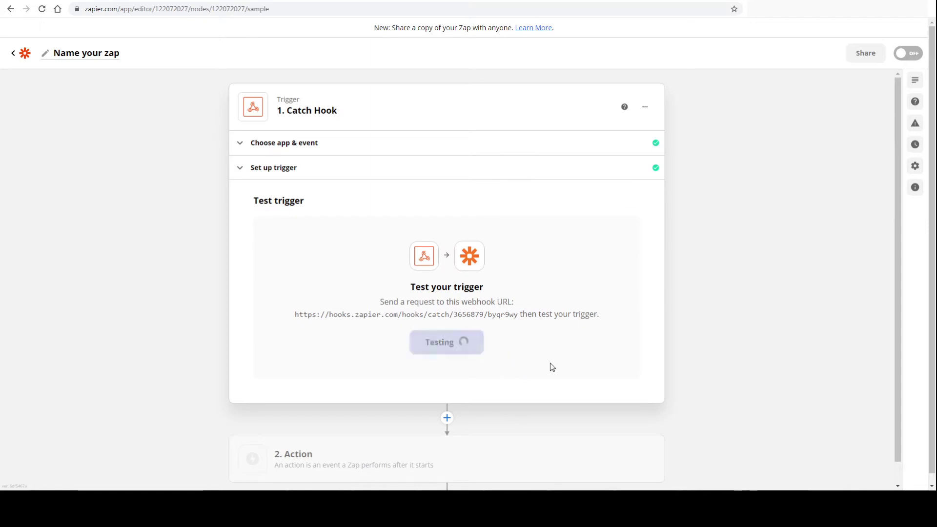
scroll(552, 366, "down", 5)
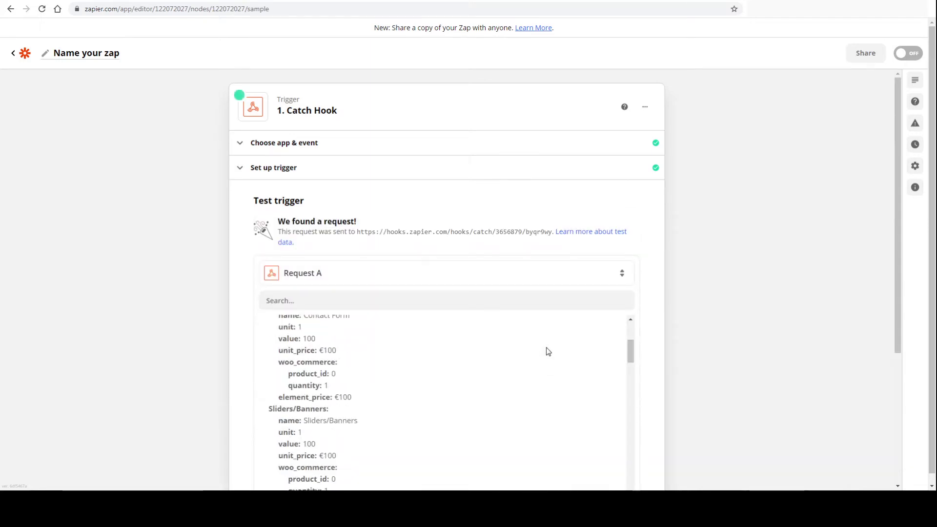
scroll(770, 356, "down", 4)
scroll(491, 257, "up", 5)
scroll(377, 220, "up", 1)
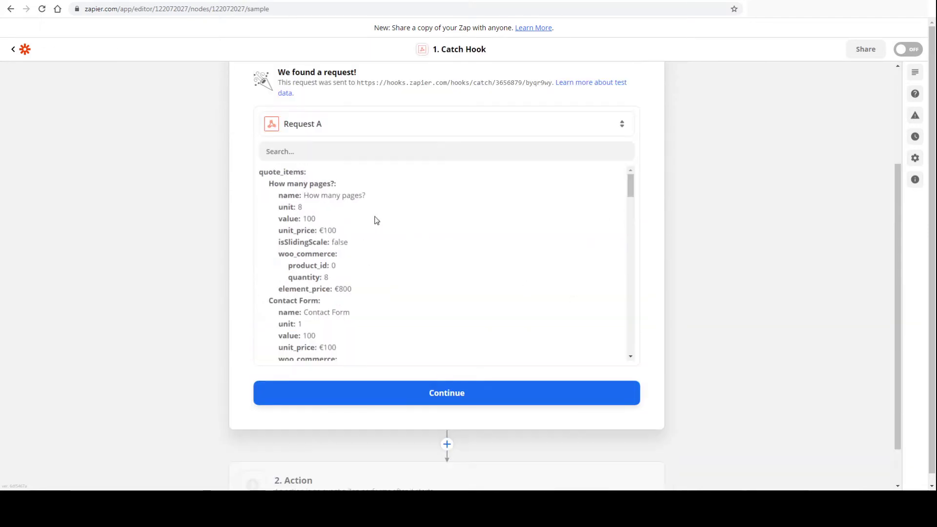
Continue past the Catch Hook test data to the setup of the Zap's action
scroll(677, 273, "down", 1)
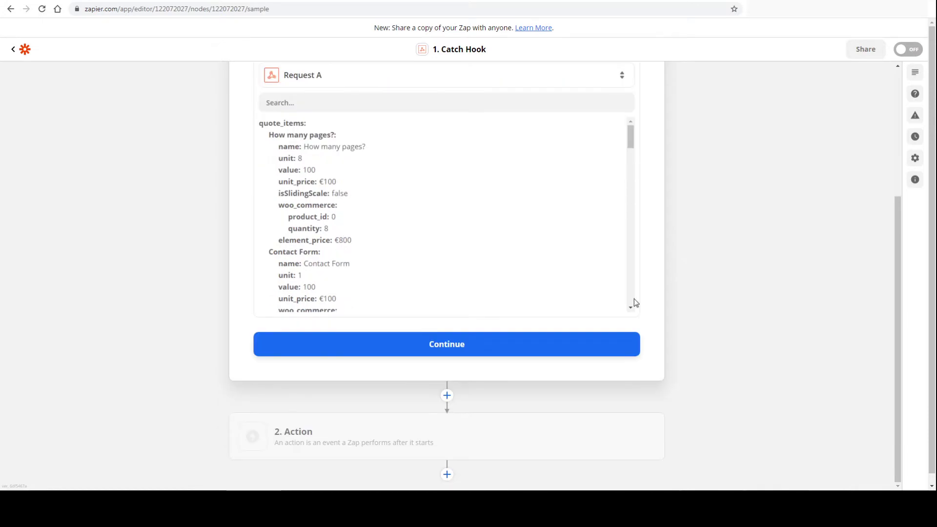
left_click(490, 350)
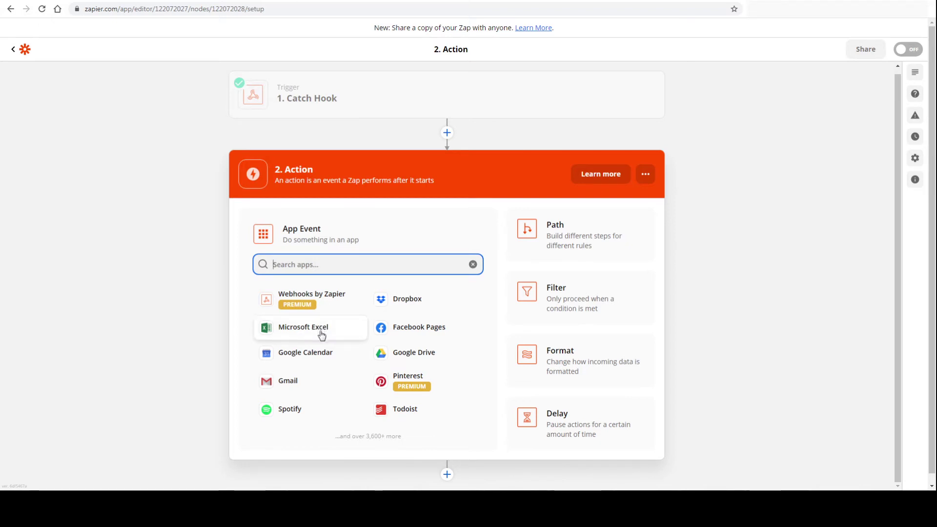
Try Google Drive as the action app and search its action events for "row"
left_click(417, 358)
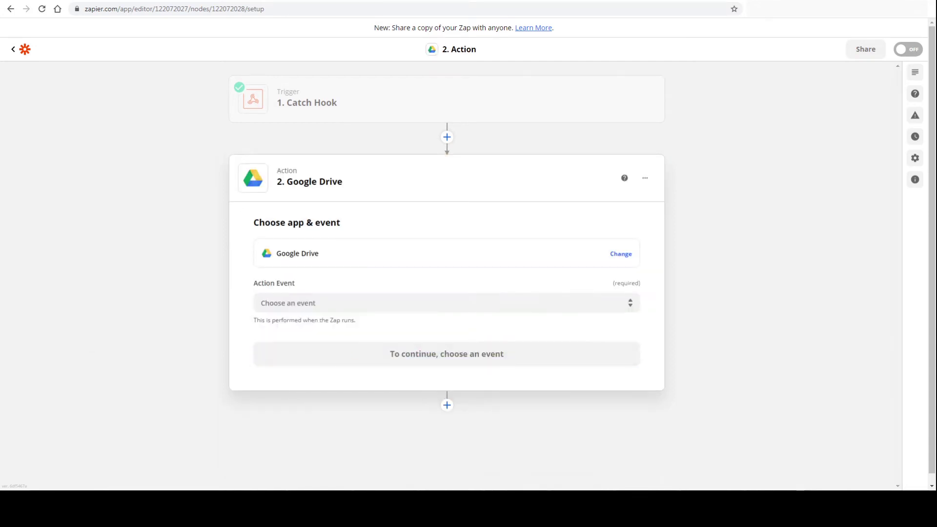
left_click(339, 303)
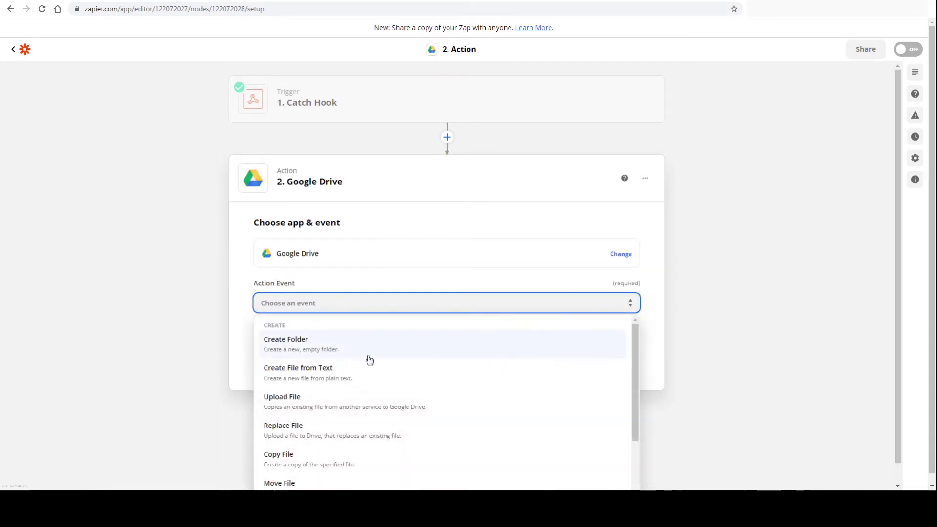
scroll(369, 361, "down", 1)
scroll(381, 373, "down", 2)
scroll(371, 369, "up", 2)
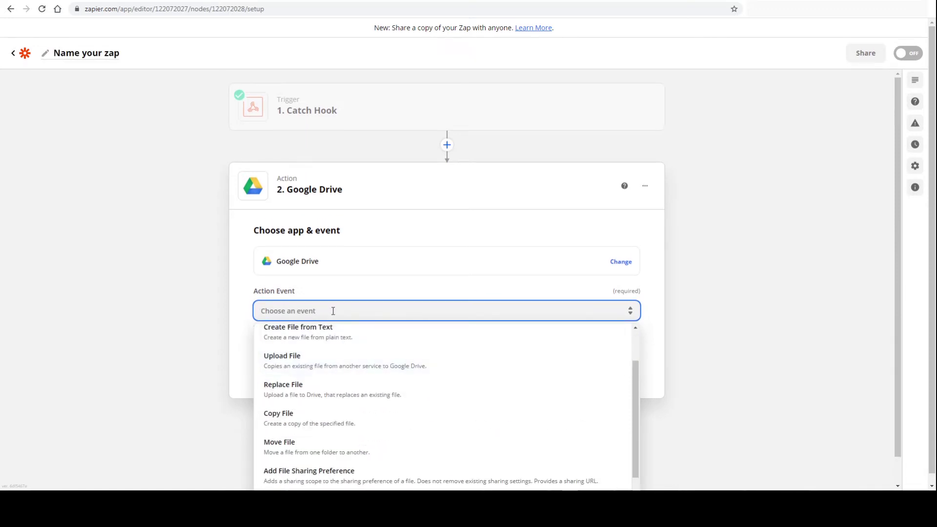
type("row")
left_click_drag(334, 311, 188, 307)
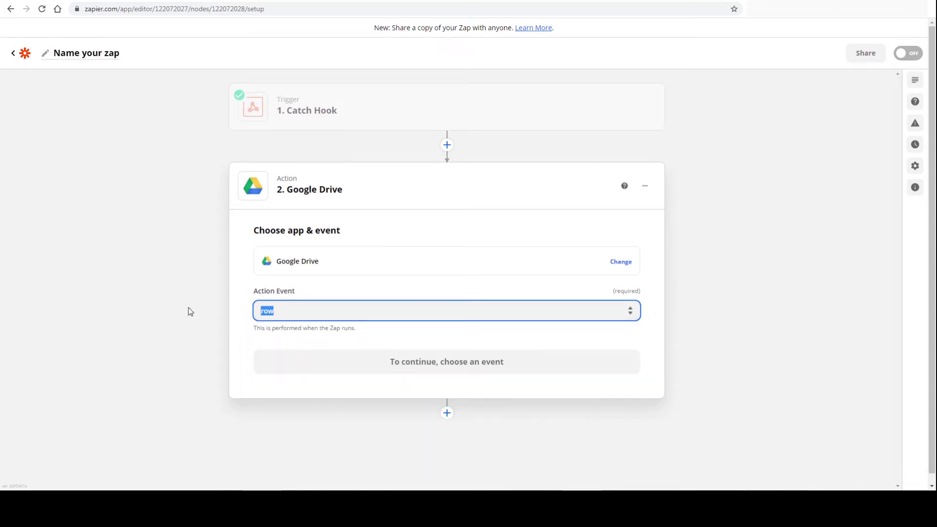
key("BackSpace")
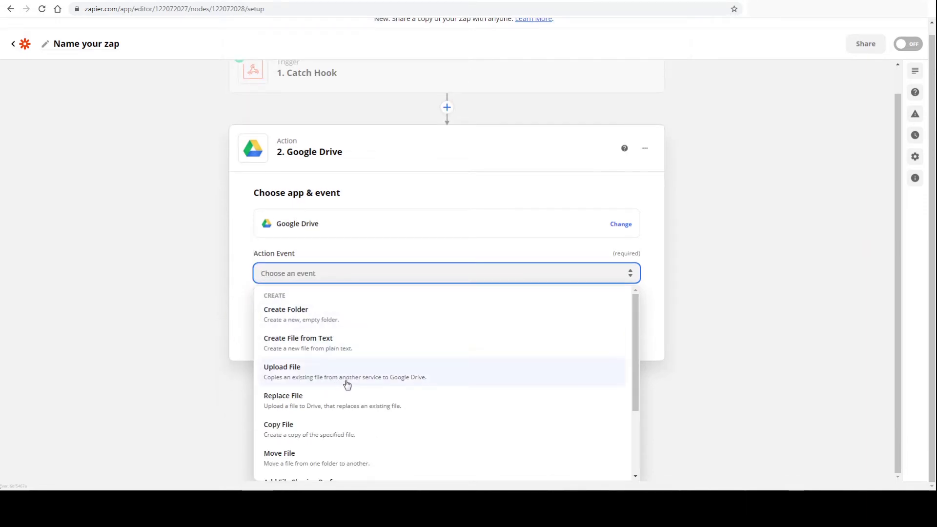
Try Upload File as the Google Drive action event and look through the alternative events
scroll(349, 384, "down", 2)
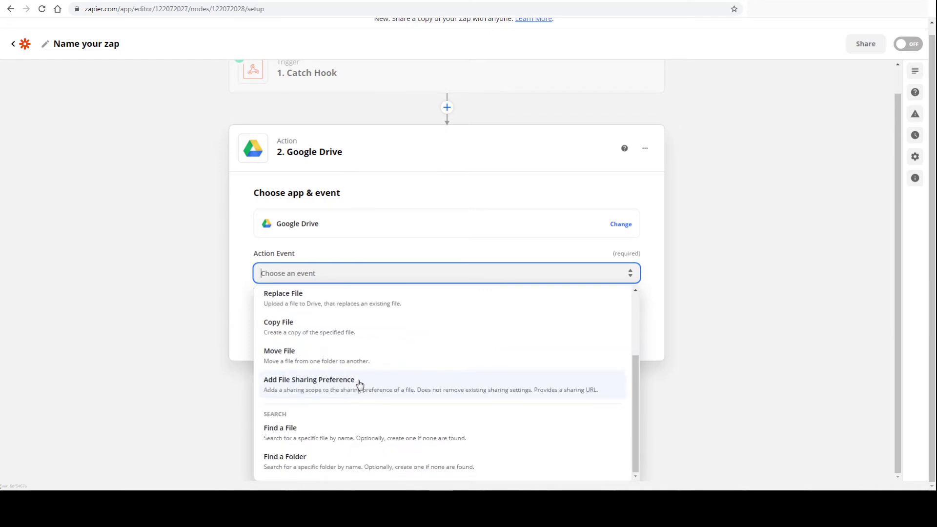
scroll(356, 383, "up", 2)
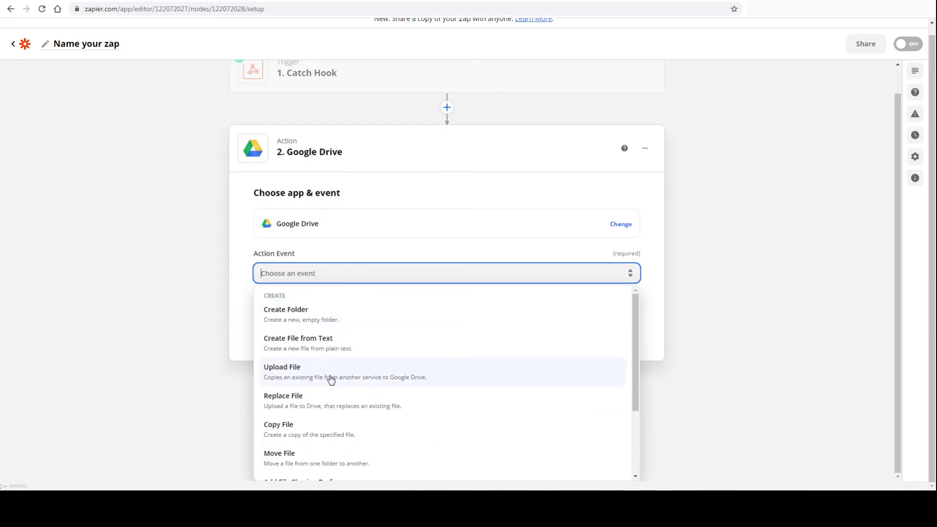
left_click(331, 379)
left_click(320, 301)
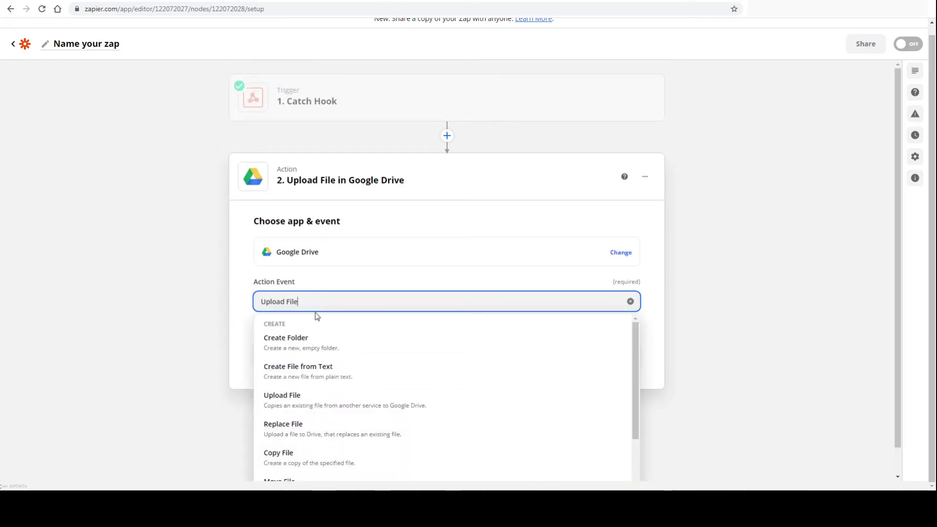
scroll(232, 388, "down", 1)
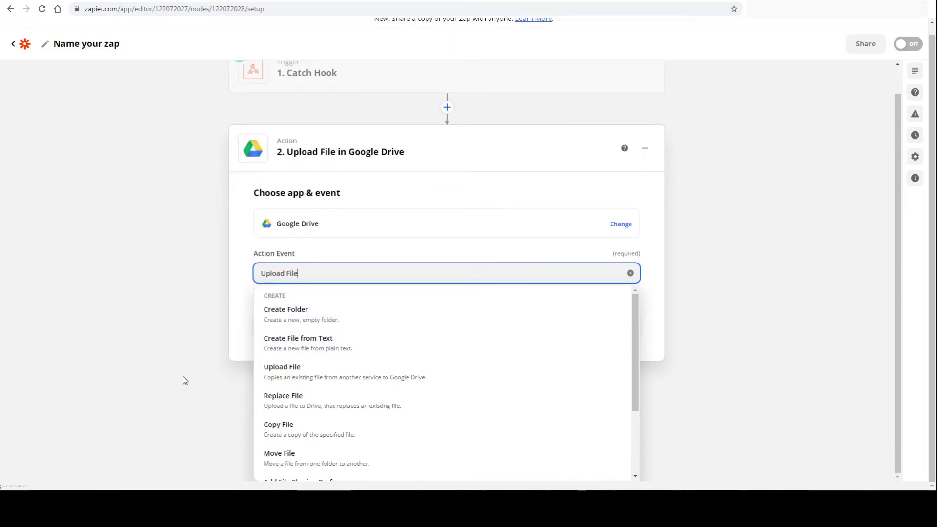
scroll(288, 365, "down", 1)
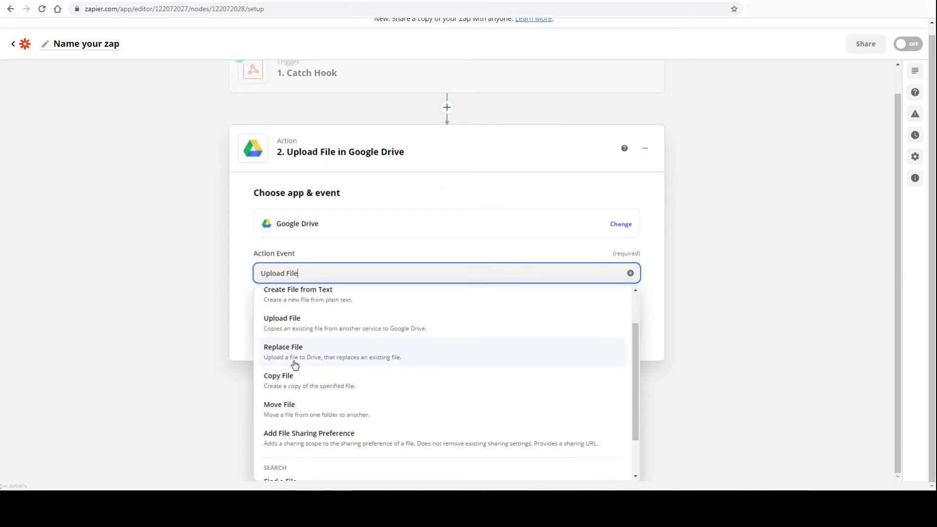
scroll(294, 365, "up", 1)
Change the action app to Google Sheets, set its action event to Create Spreadsheet Row and continue
left_click(211, 323)
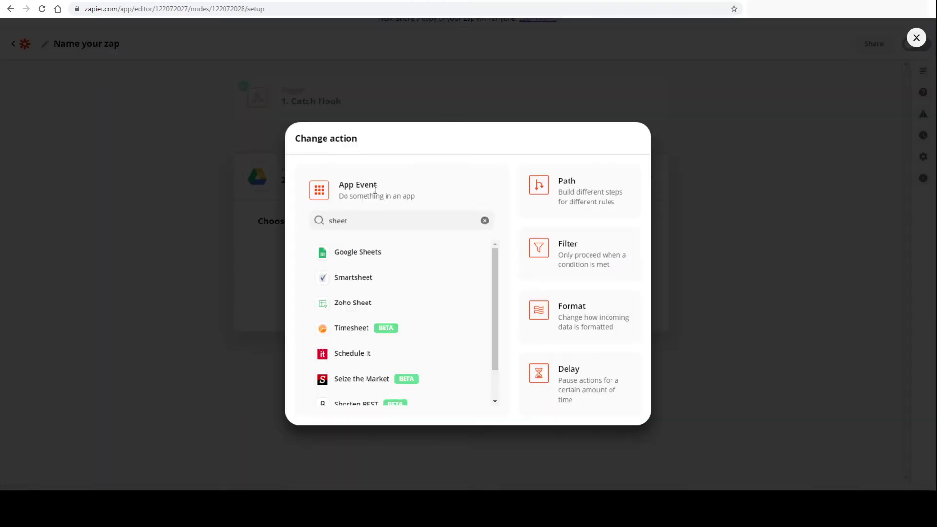
left_click(355, 253)
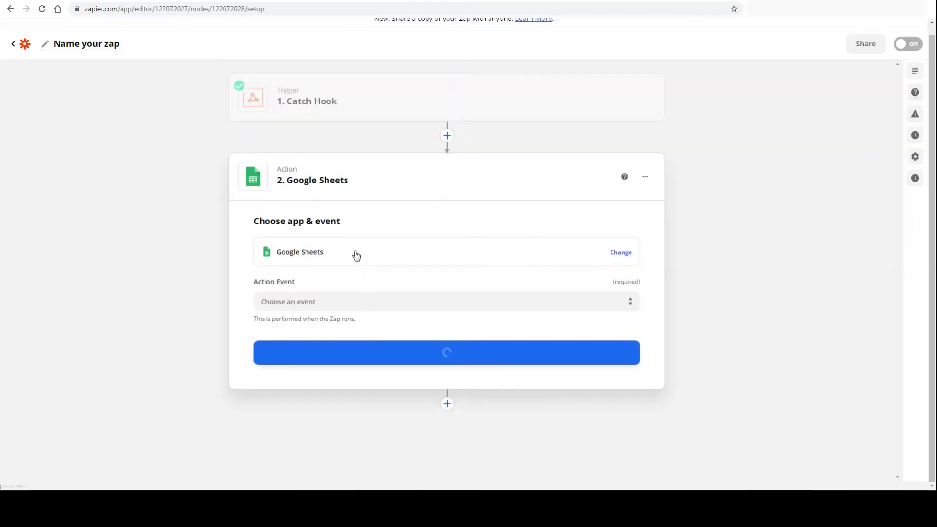
left_click(322, 301)
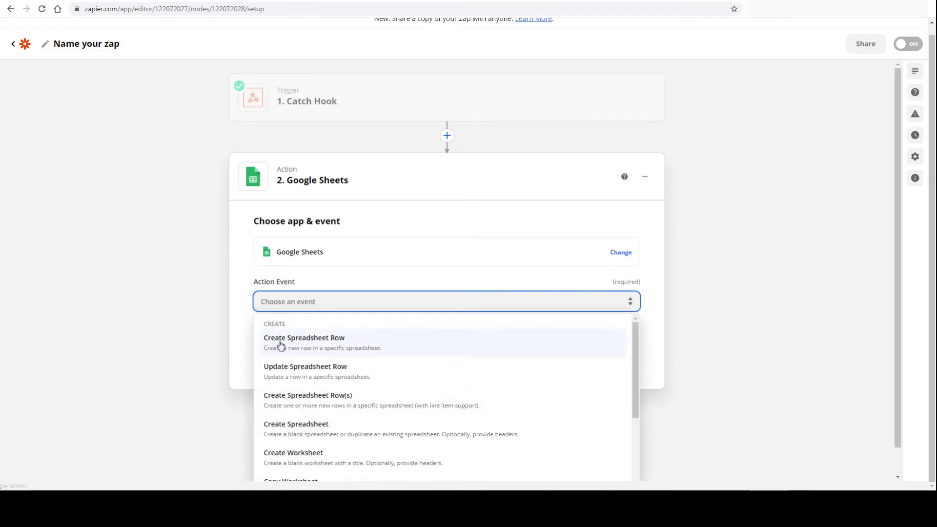
left_click(347, 343)
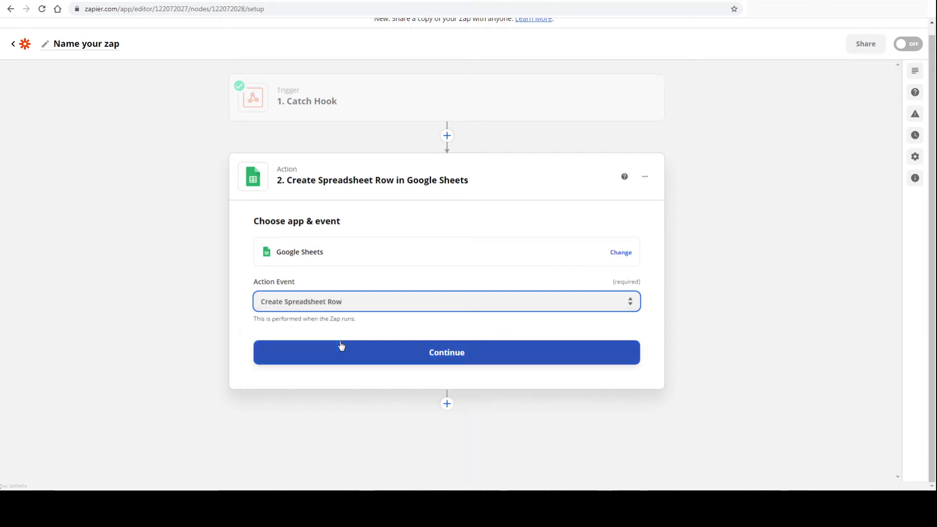
left_click(370, 355)
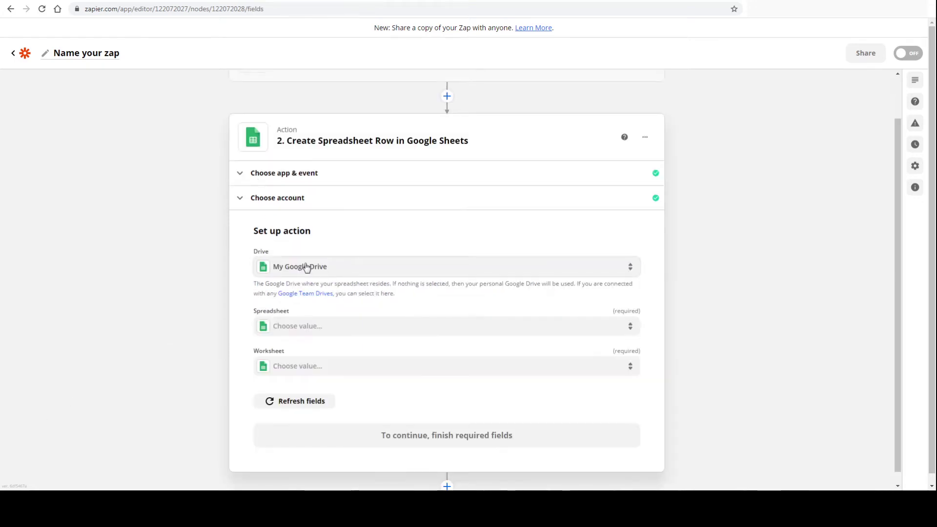
Set the action's drive to My Google Drive, spreadsheet to Web Design Leads and worksheet to Sheet1
left_click(297, 266)
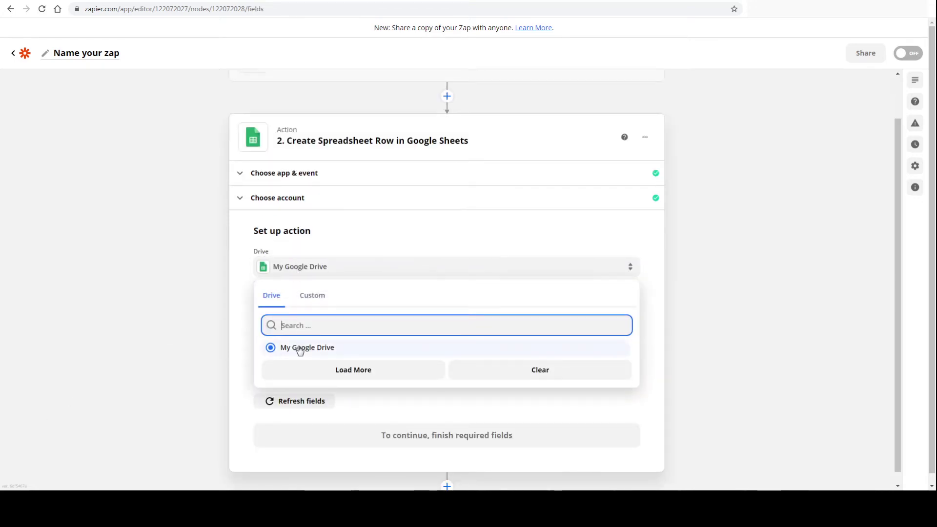
left_click(281, 349)
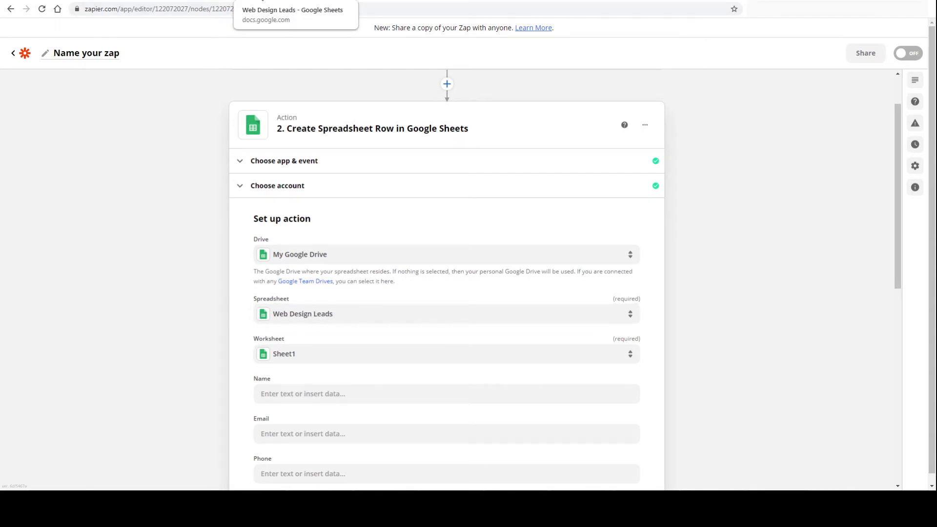
Compare the Web Design Leads spreadsheet's title, column headers and sheet name with the action's fields in Zapier
left_click(288, 0)
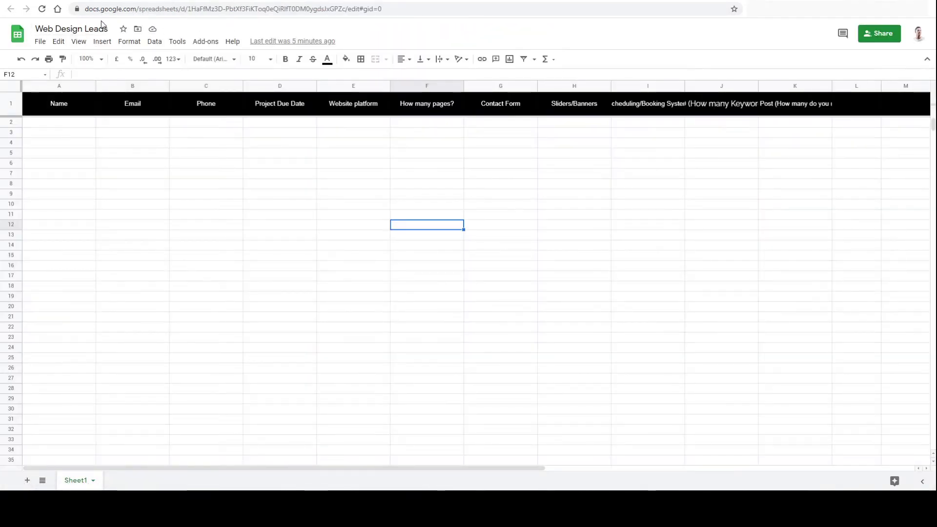
left_click(147, 0)
scroll(293, 309, "down", 1)
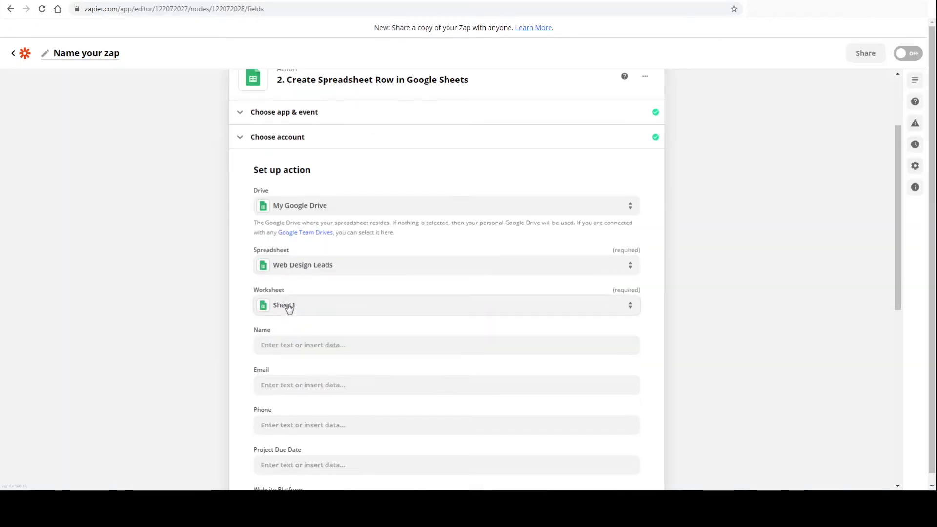
left_click(288, 0)
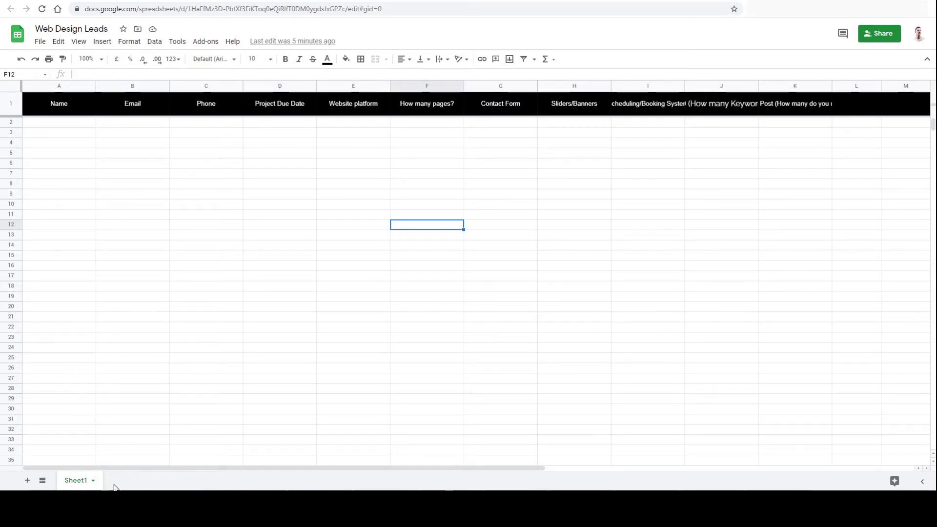
left_click(88, 1)
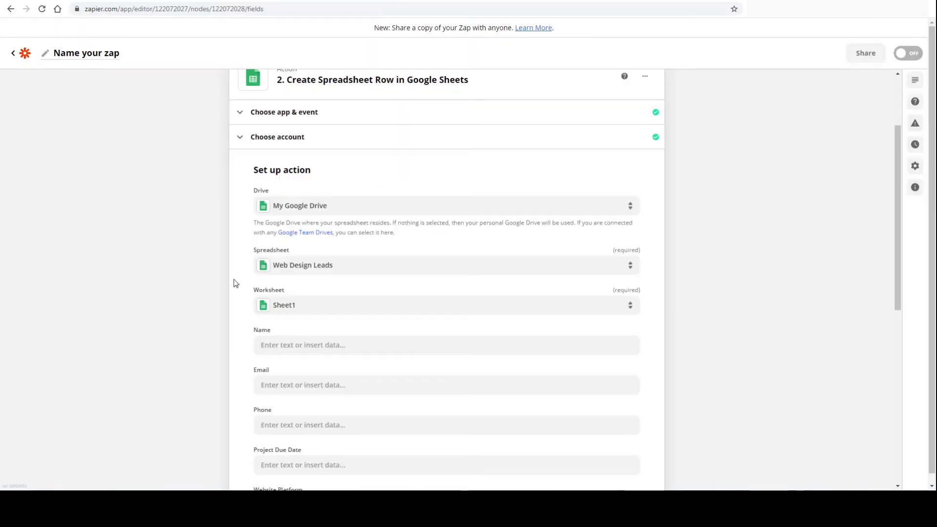
Map the Name field to Quote Form Data Your Name by searching the Catch Hook data for "name"
scroll(247, 333, "down", 2)
left_click(287, 279)
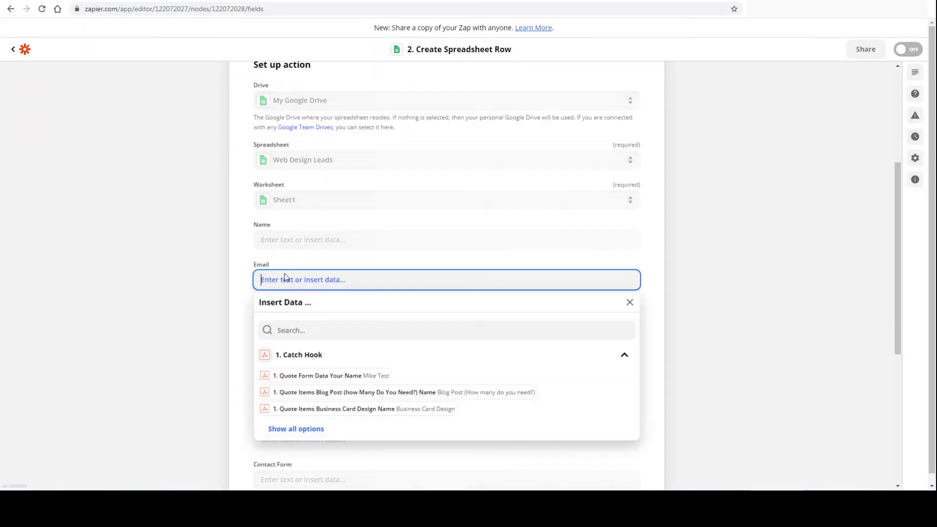
left_click(287, 239)
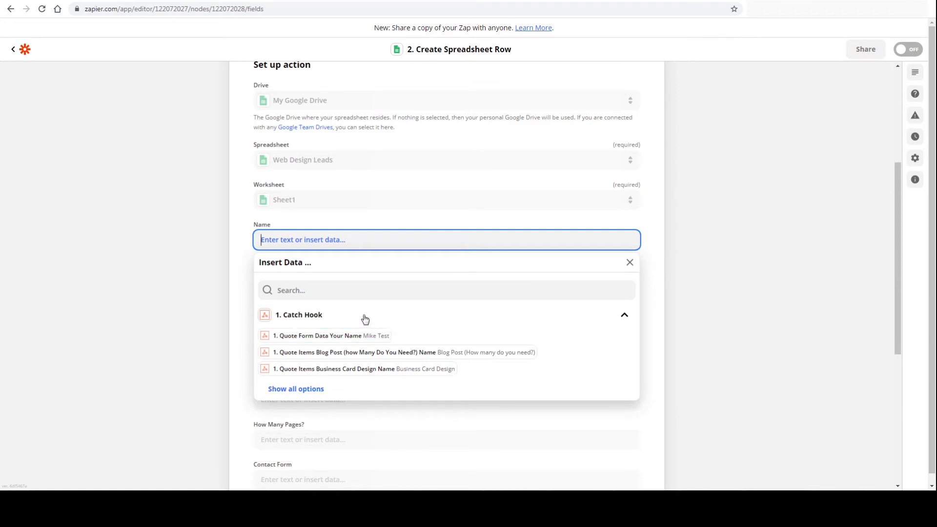
left_click(324, 291)
type("name")
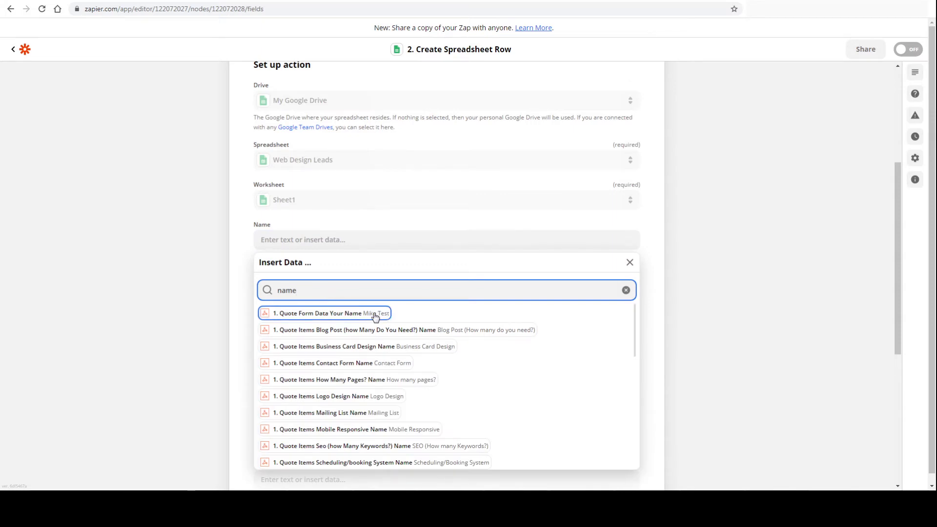
left_click(375, 316)
left_click(189, 269)
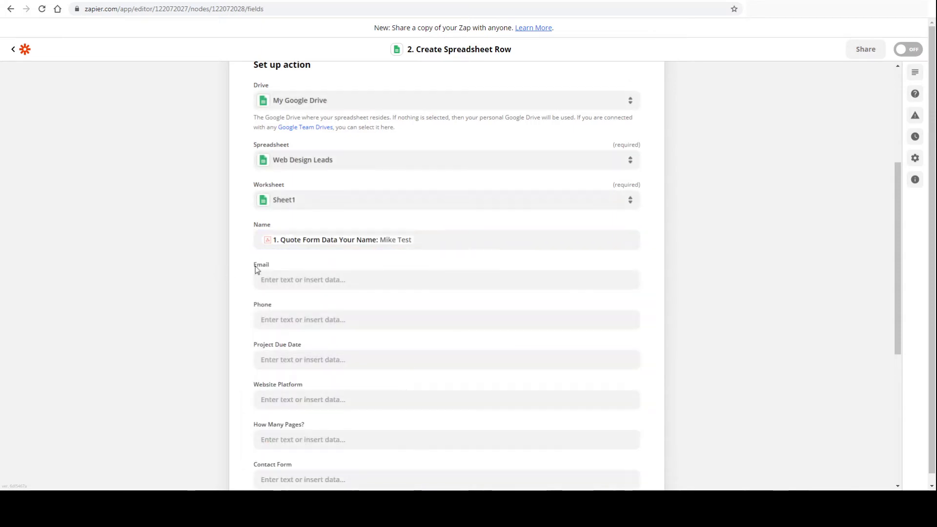
Search the Catch Hook data for "email" to find a value for the Email field, and close the data list
left_click(292, 276)
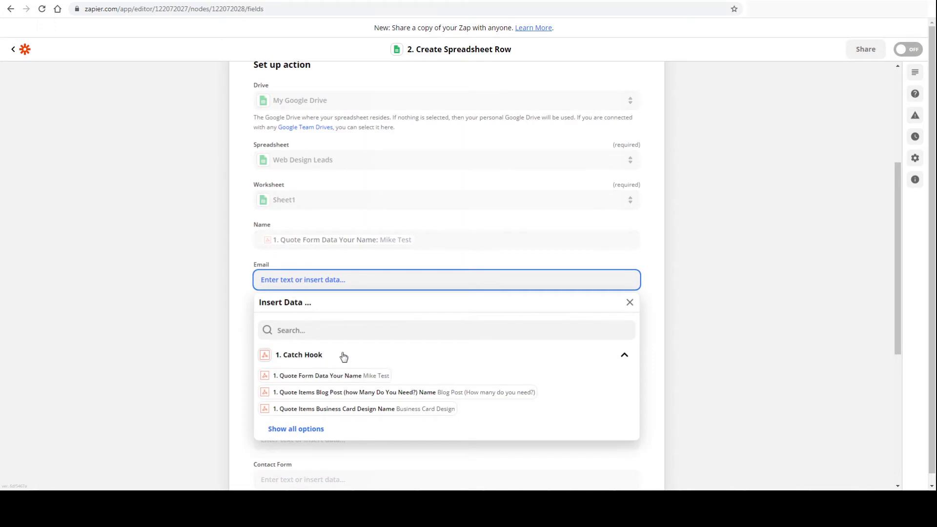
left_click(330, 330)
type("email")
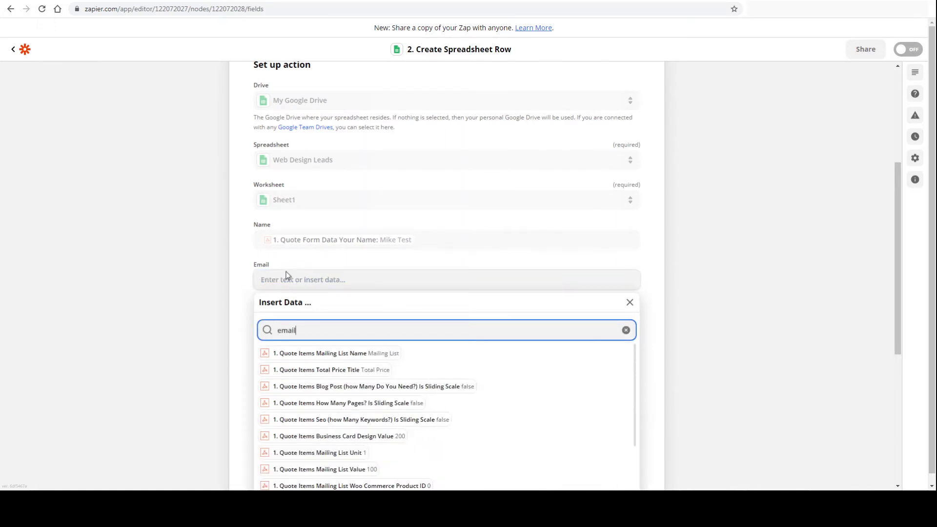
left_click(280, 284)
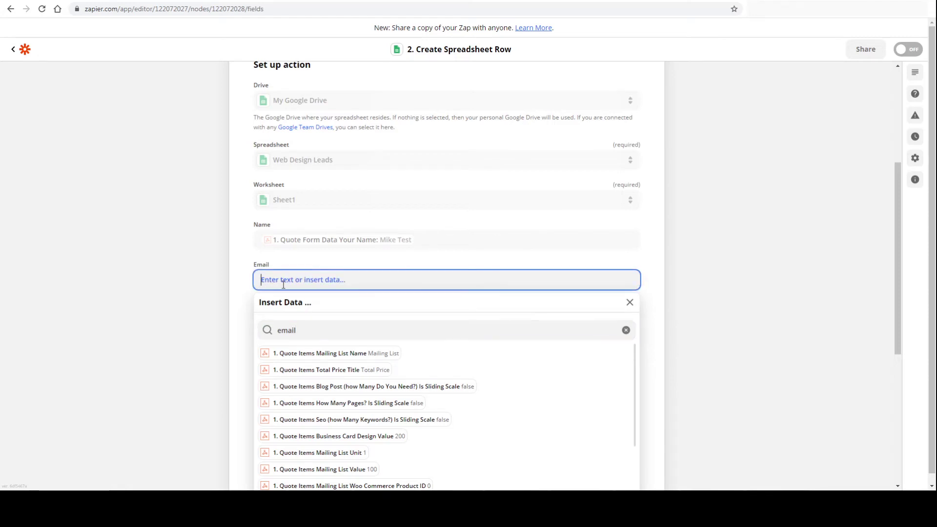
type("ema")
key("BackSpace")
key("BackSpace")
key("BackSpace")
scroll(447, 391, "down", 6)
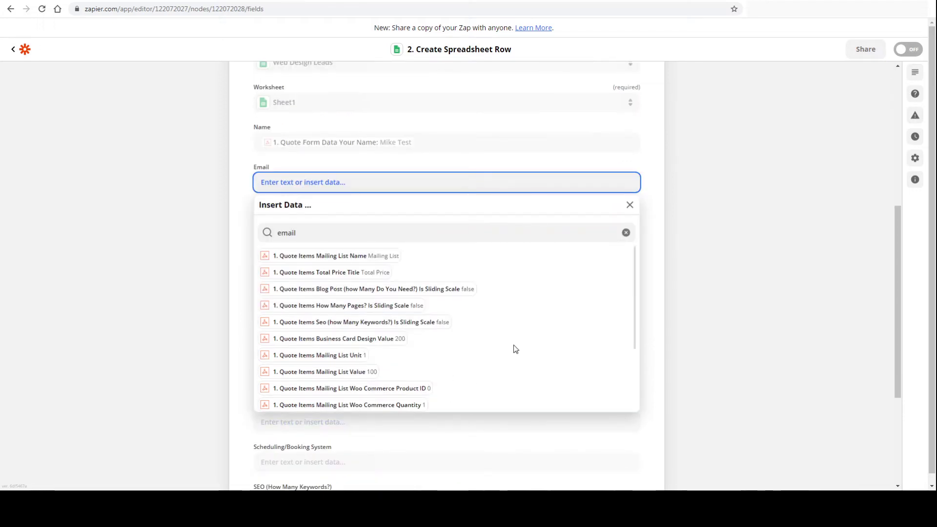
scroll(503, 337, "down", 1)
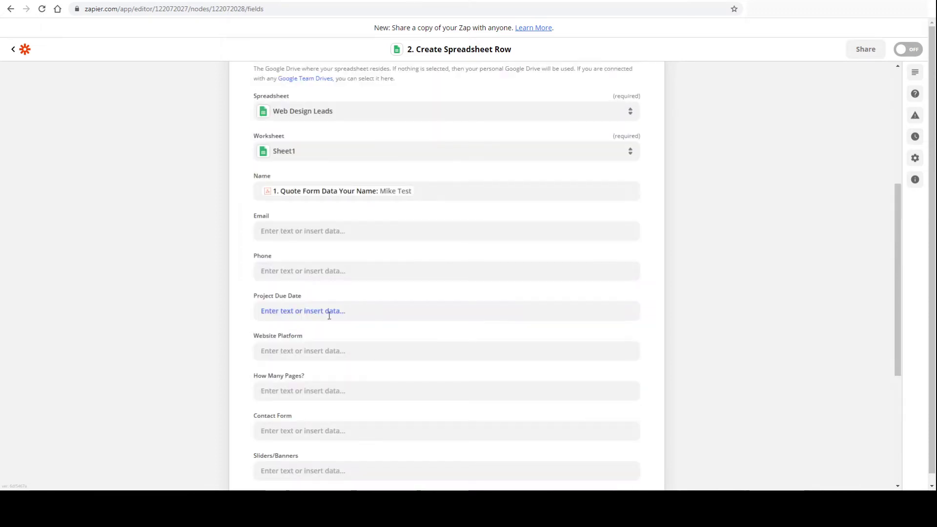
Browse the full list of Catch Hook data available for the Email field, and close the list
left_click(322, 227)
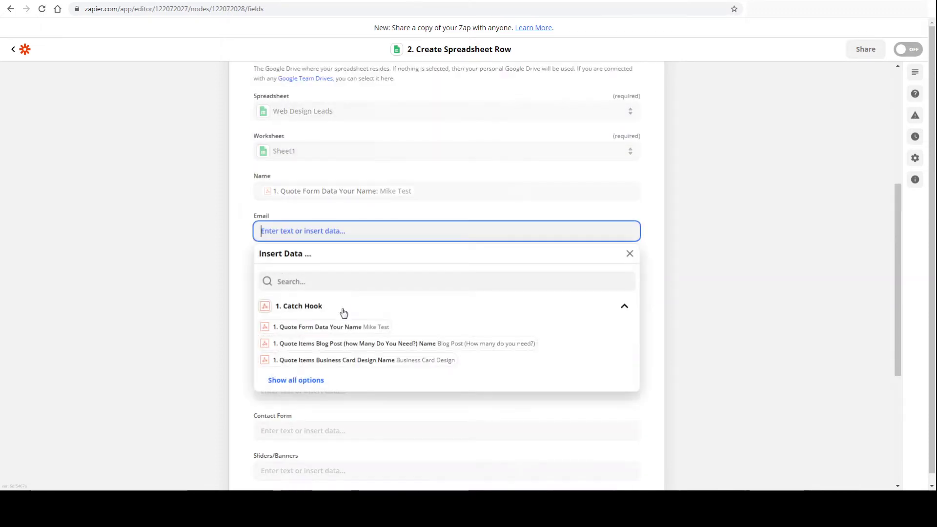
left_click(308, 380)
scroll(429, 375, "down", 8)
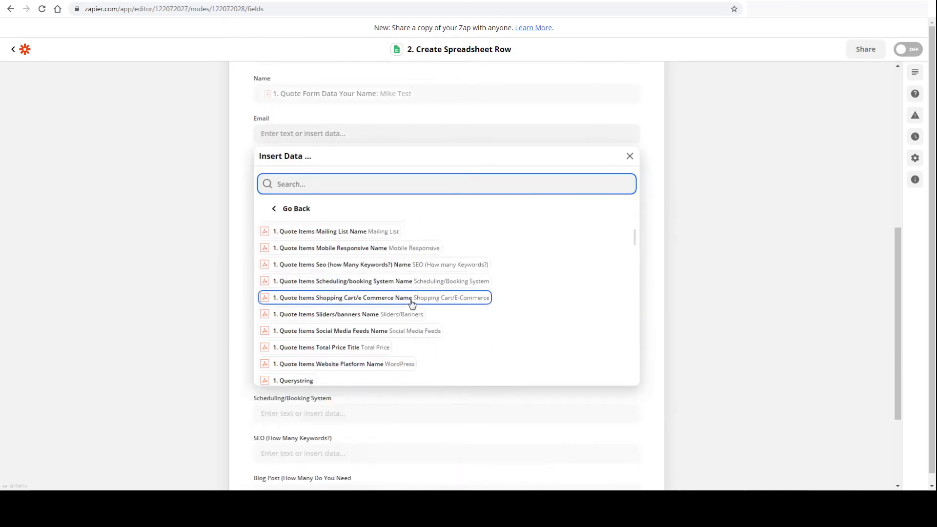
scroll(413, 303, "up", 2)
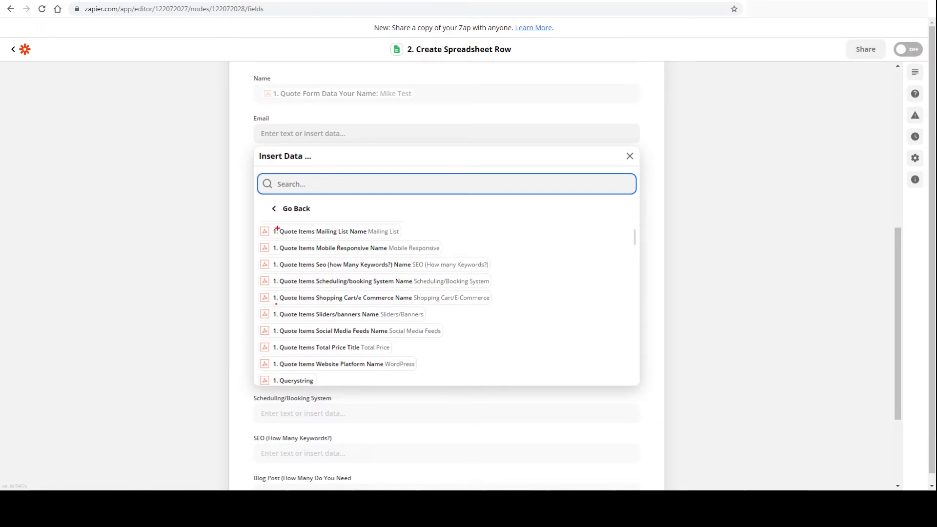
mouse_move(277, 228)
left_mouse_down()
mouse_move(278, 356)
mouse_move(313, 379)
mouse_move(304, 264)
left_mouse_up()
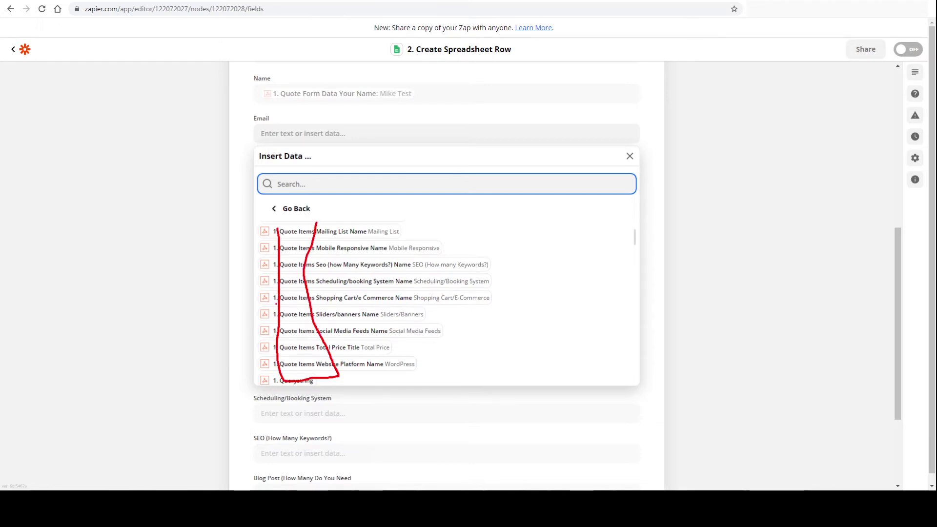
left_click_drag(318, 222, 278, 222)
key("Escape")
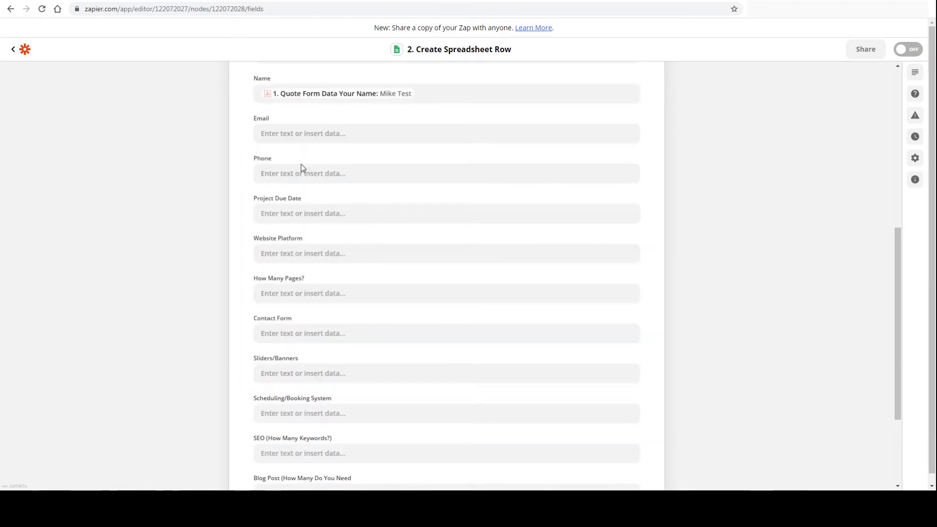
Map the Email field to Quote Form Data Your Email from the full list of Catch Hook data
left_click(308, 134)
scroll(341, 274, "down", 2)
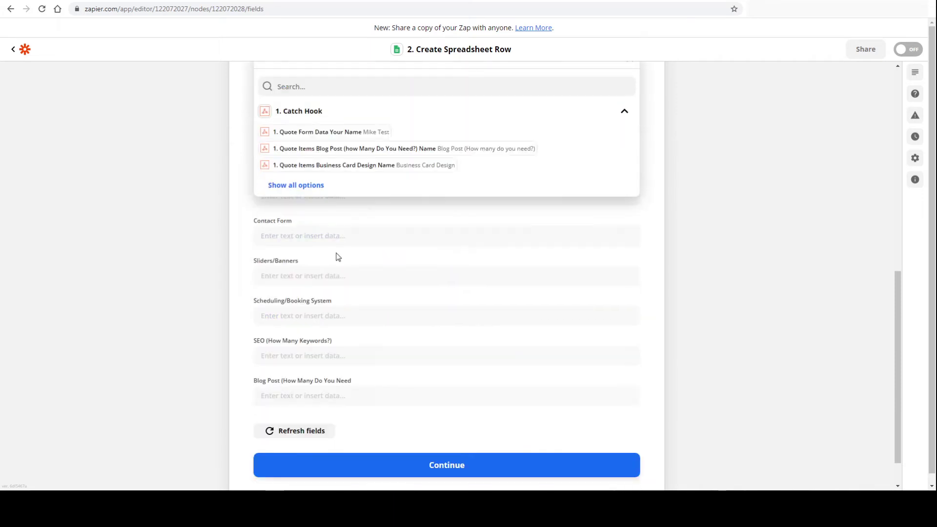
left_click(307, 187)
scroll(414, 236, "down", 3)
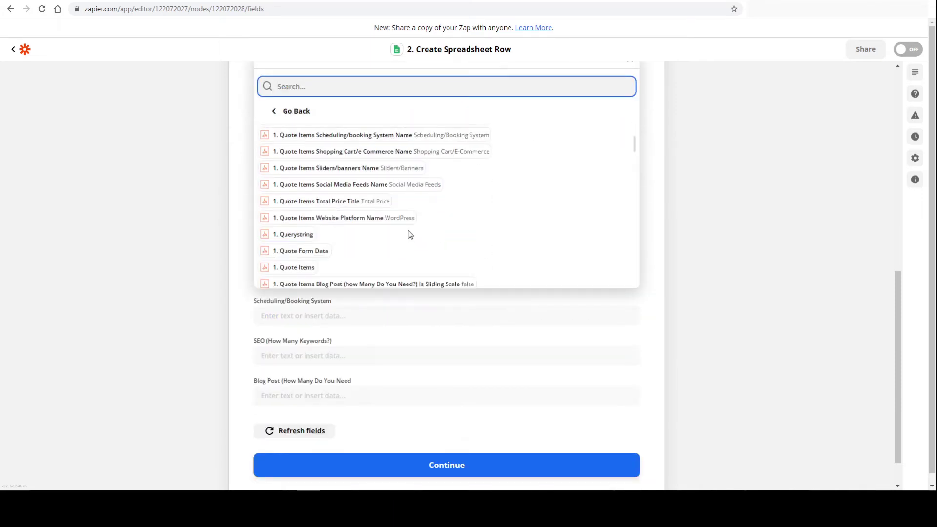
scroll(408, 234, "down", 1)
scroll(361, 217, "down", 3)
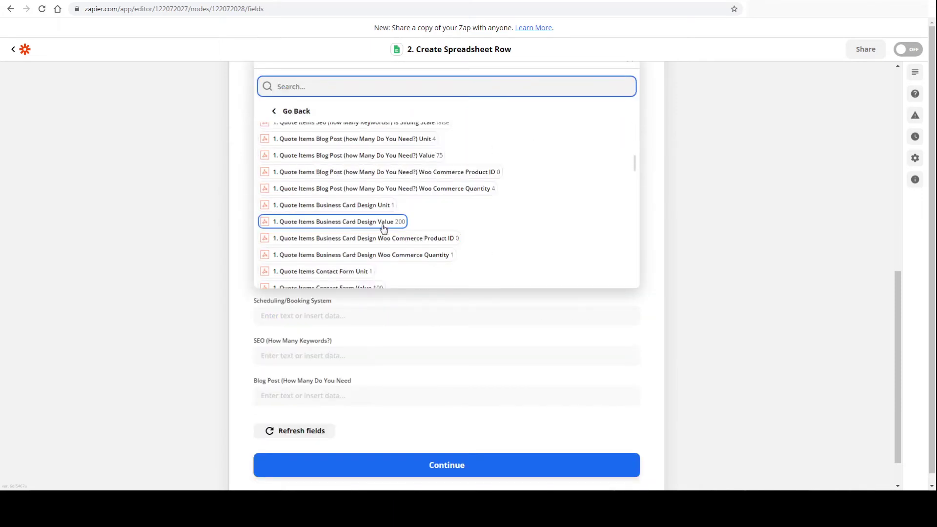
scroll(383, 229, "down", 8)
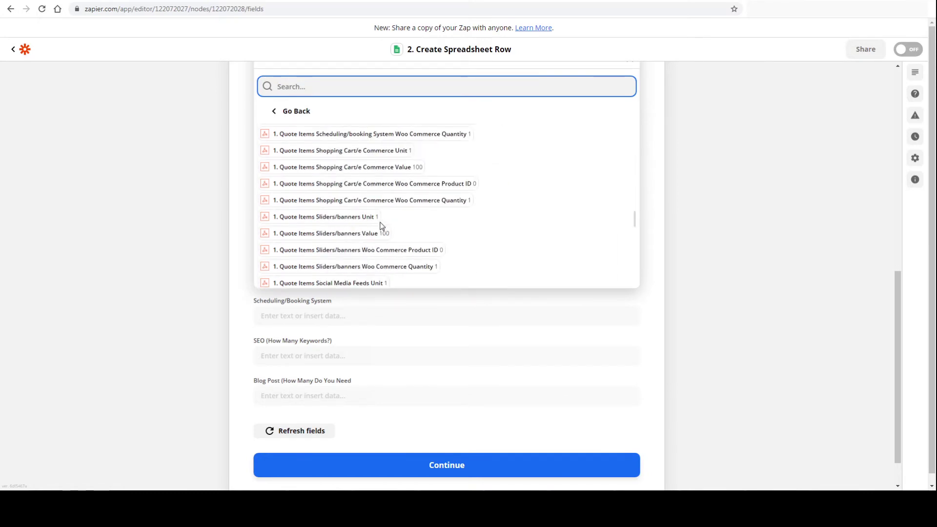
scroll(382, 226, "down", 12)
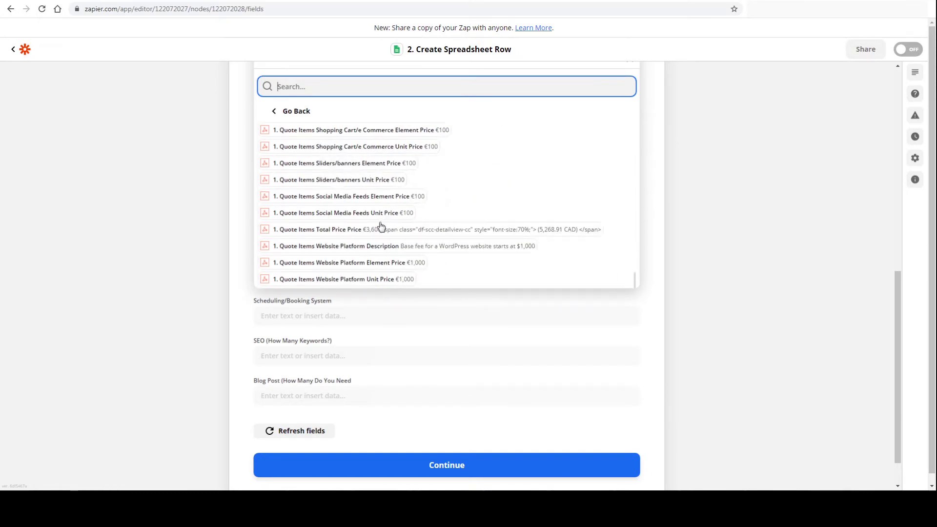
scroll(383, 229, "down", 1)
scroll(500, 221, "up", 3)
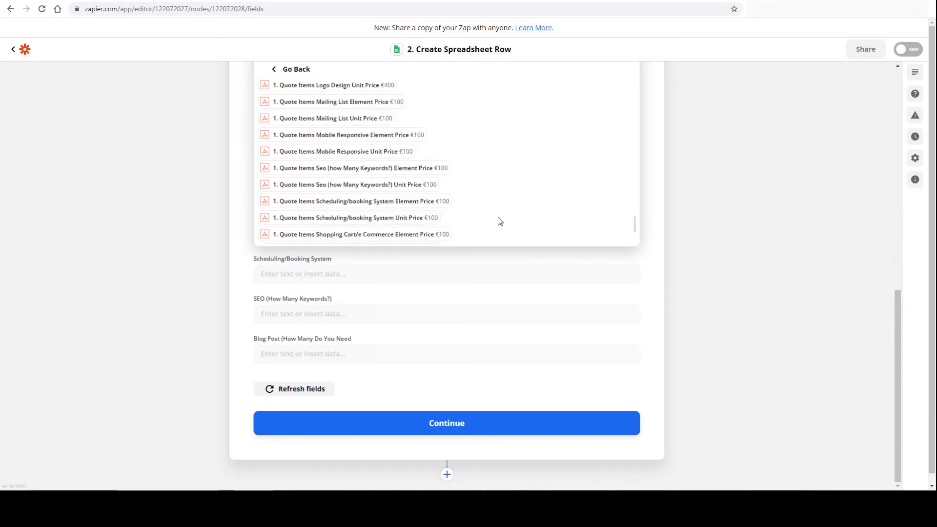
scroll(500, 221, "up", 6)
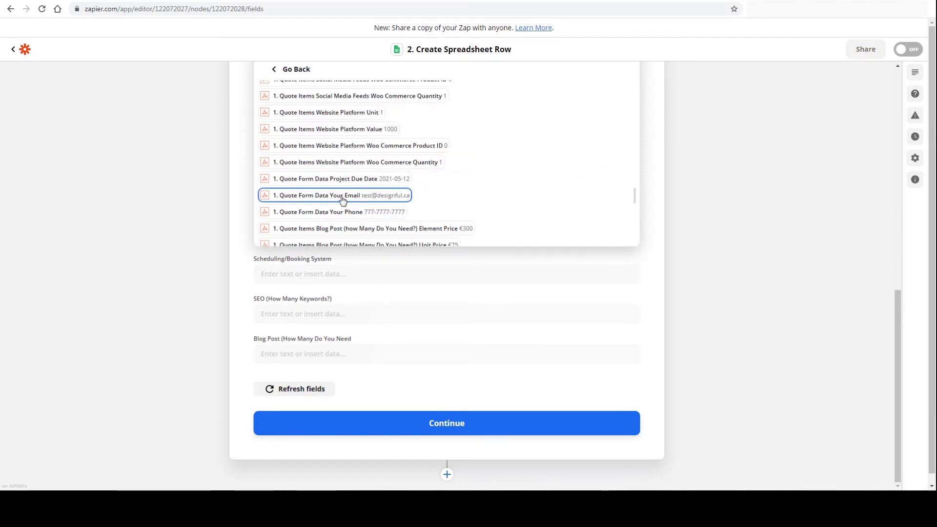
left_click(399, 200)
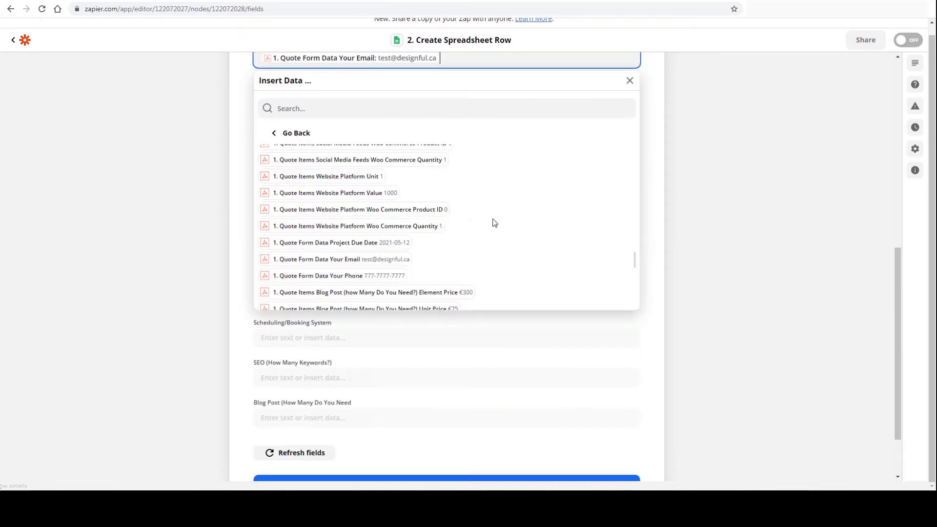
left_click(731, 253)
Map the Phone field to Quote Form Data Your Phone by searching the Catch Hook data for "phone"
scroll(729, 253, "up", 2)
left_click(362, 195)
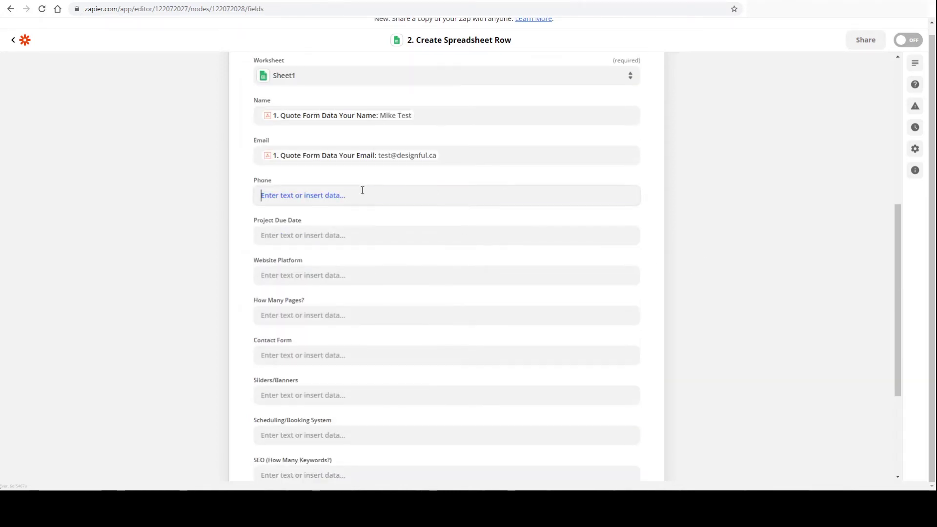
left_click(313, 245)
type("phone")
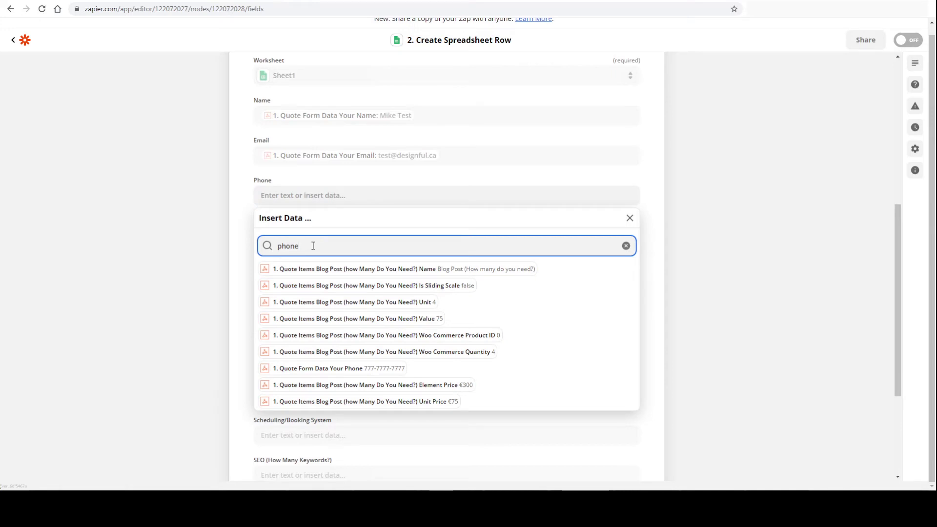
left_click(367, 369)
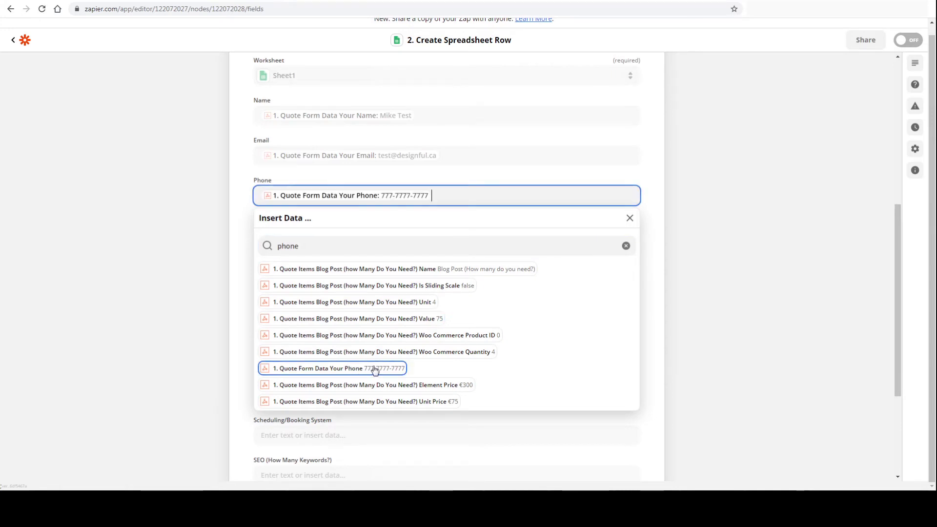
left_click(162, 224)
Map the Project Due Date field to Quote Form Data Project Due Date by searching the data for "date"
left_click(315, 236)
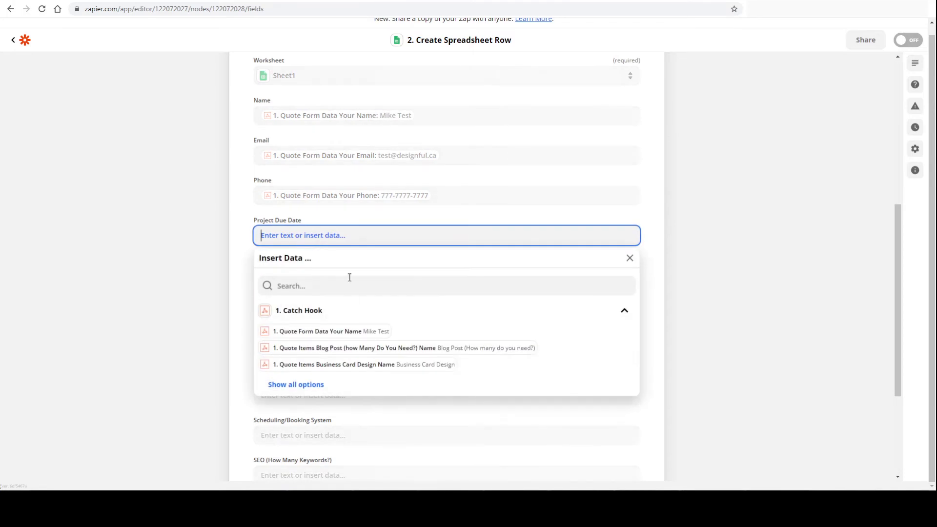
left_click(336, 287)
type("date")
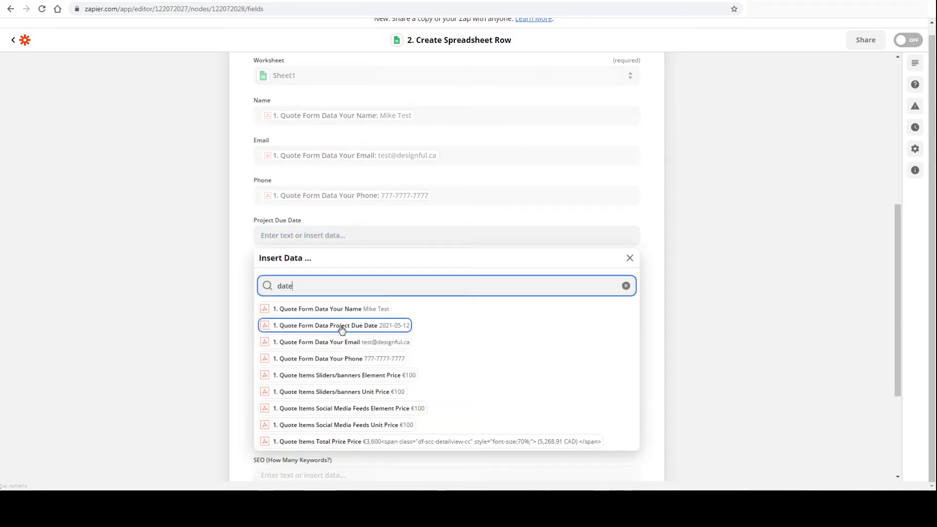
left_click(392, 330)
left_click(161, 263)
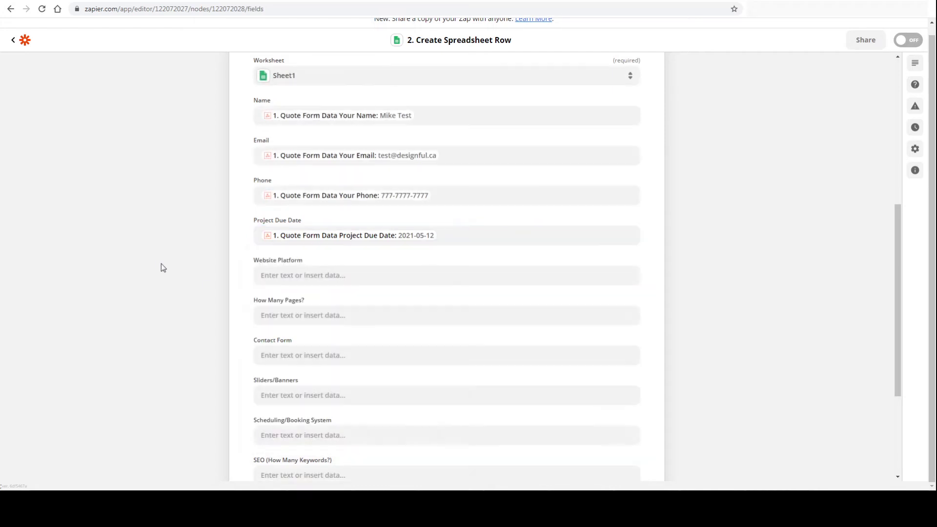
Map the Website Platform field to Quote Items Website Platform Name by searching the data for "website"
left_click(308, 275)
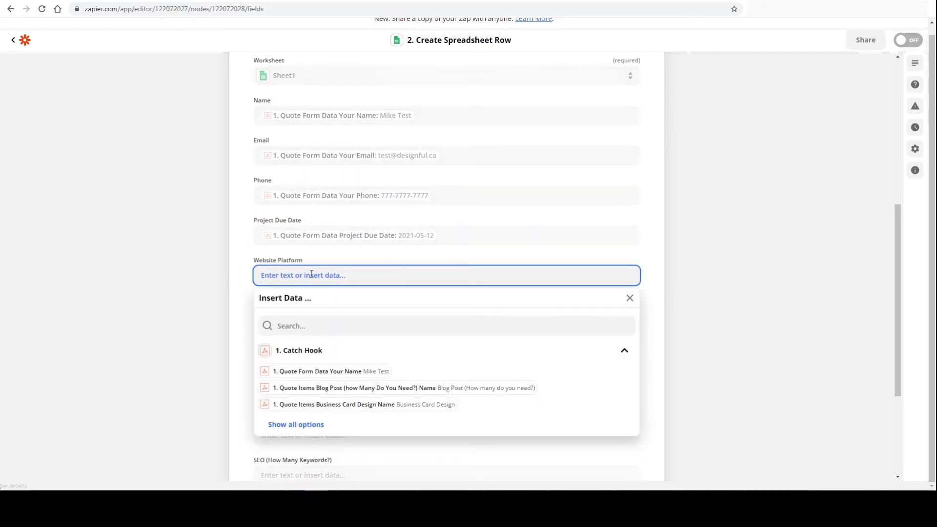
left_click(361, 329)
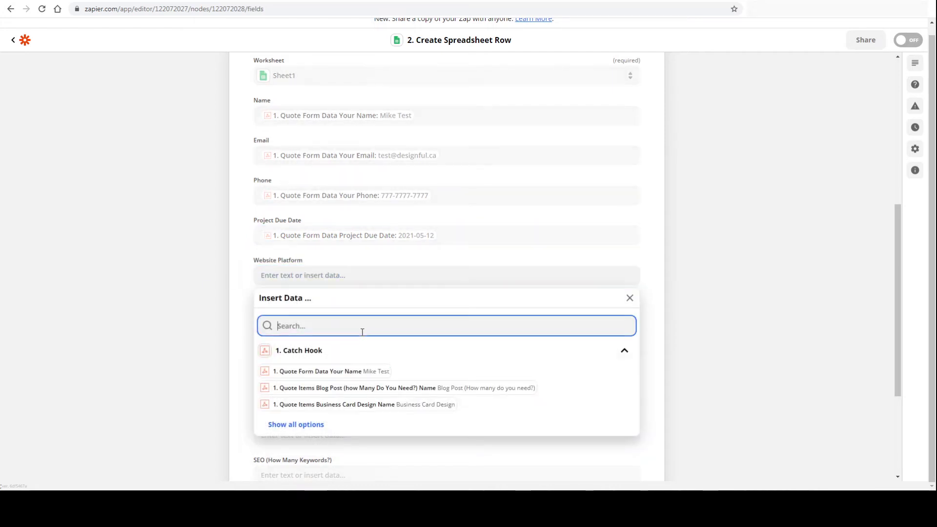
type("website")
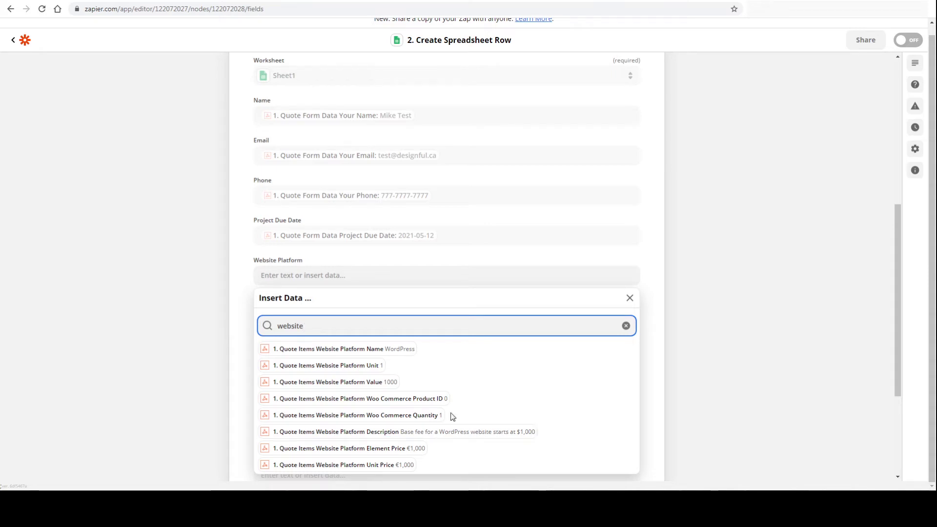
left_click(397, 350)
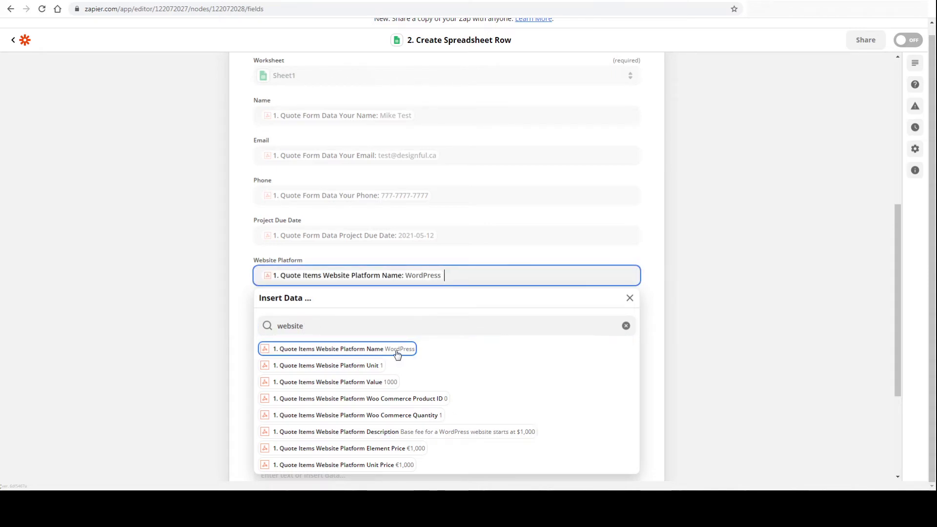
left_click(219, 285)
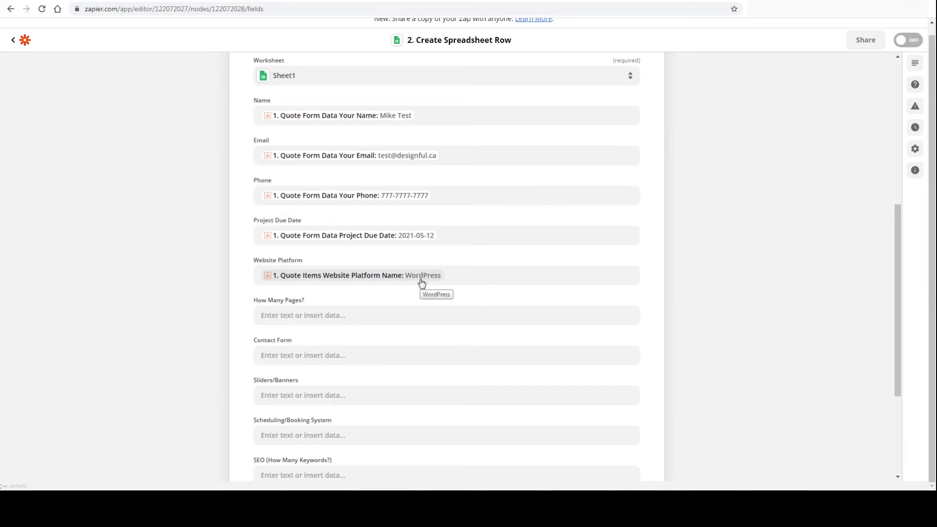
Map the How Many Pages? field to Quote Items How Many Pages? Unit by searching the data for "page"
left_click(430, 312)
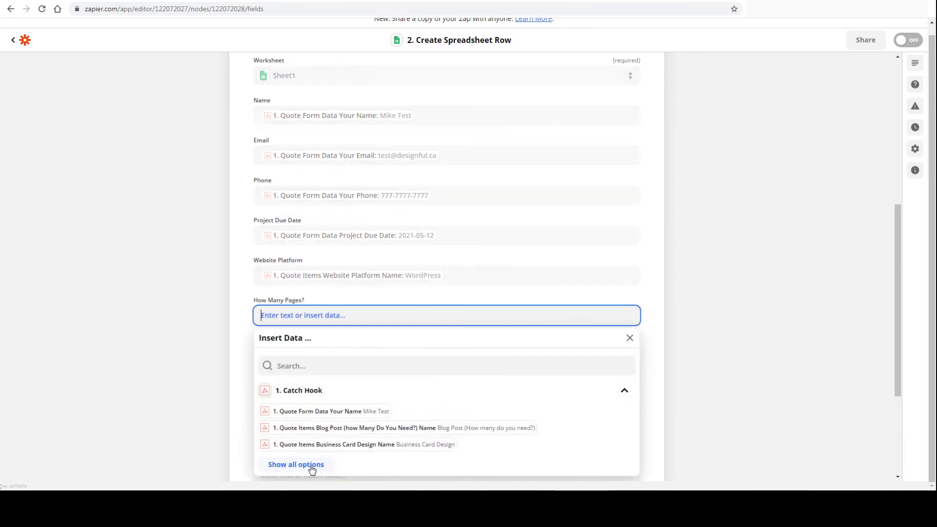
left_click(311, 467)
scroll(485, 412, "down", 3)
scroll(732, 410, "down", 2)
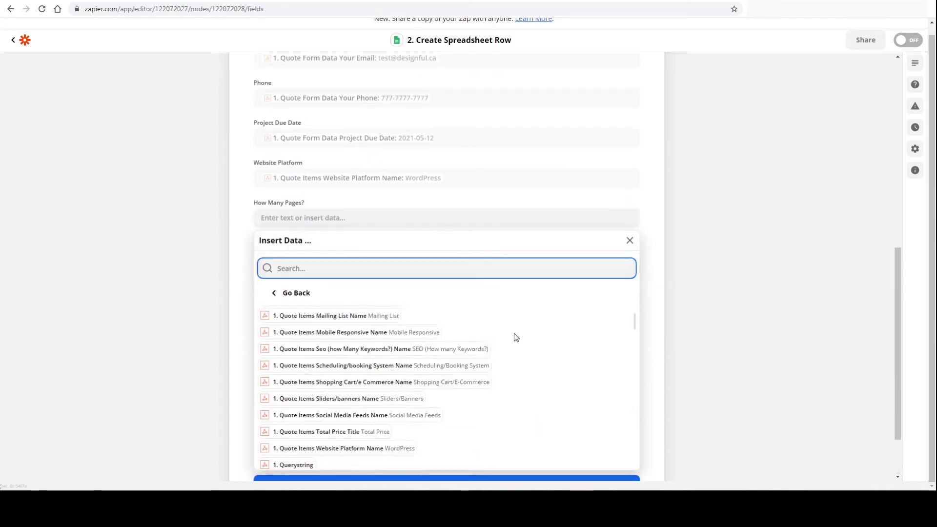
scroll(516, 337, "down", 1)
scroll(516, 337, "down", 1)
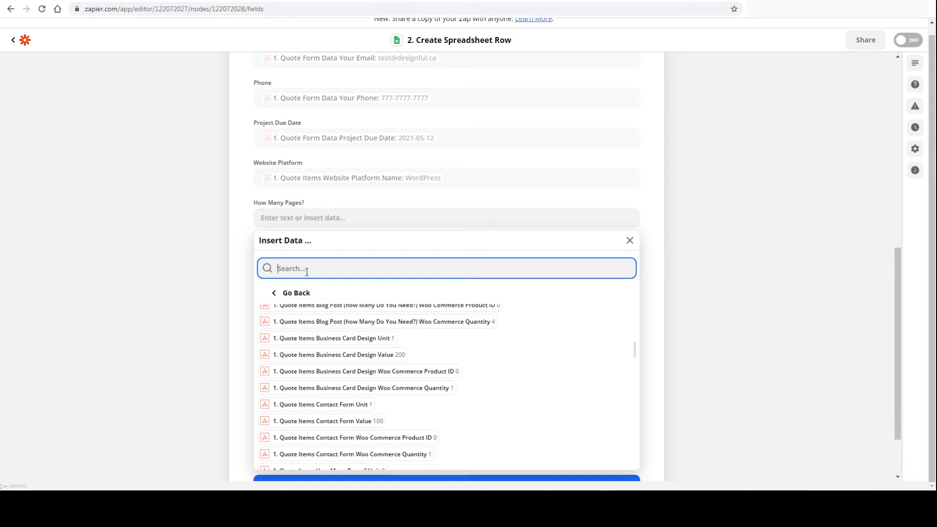
type("page")
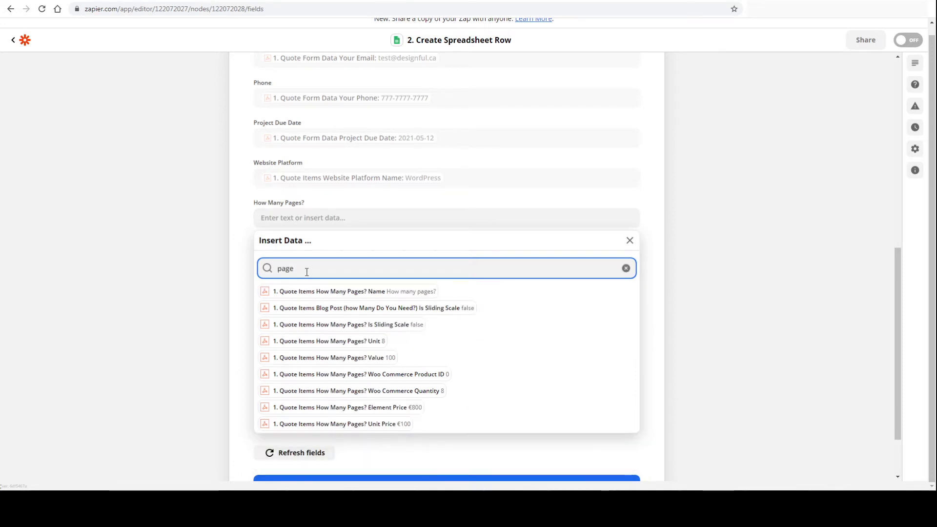
left_click(360, 345)
left_click(178, 257)
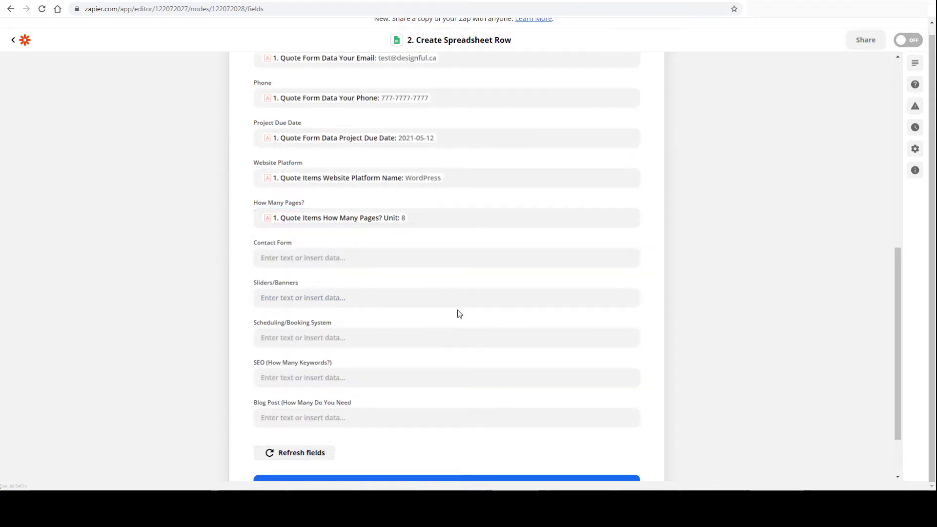
mouse_move(299, 205)
left_mouse_down()
mouse_move(268, 206)
mouse_move(314, 232)
left_mouse_up()
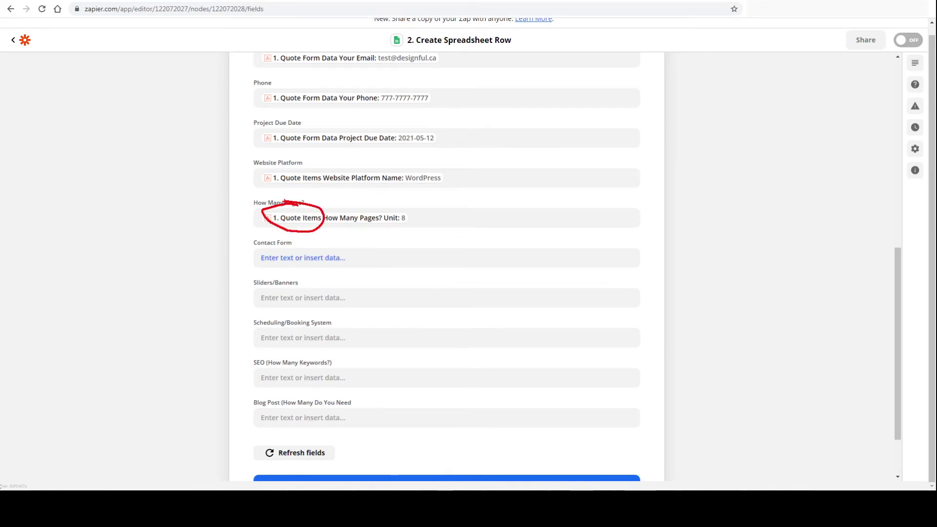
mouse_move(322, 204)
left_mouse_down()
mouse_move(323, 233)
mouse_move(369, 203)
mouse_move(385, 215)
mouse_move(321, 233)
left_mouse_up()
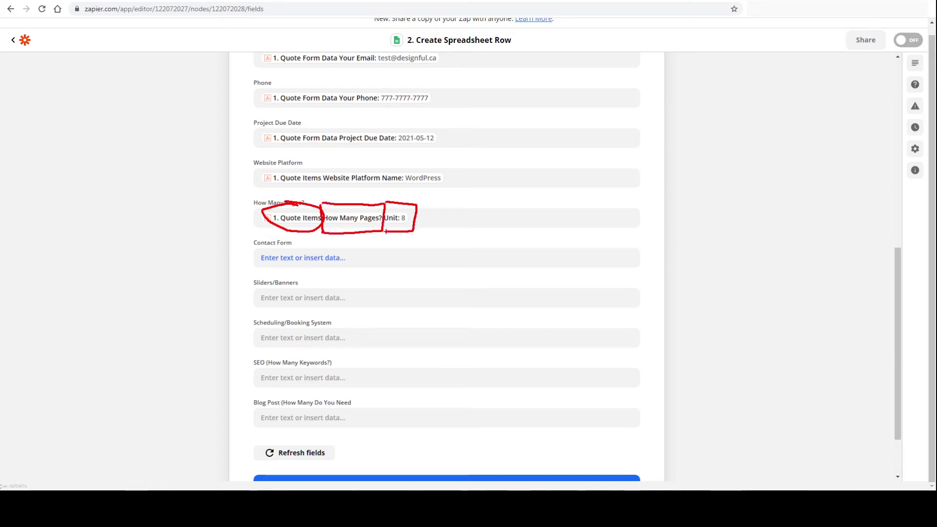
key("Escape")
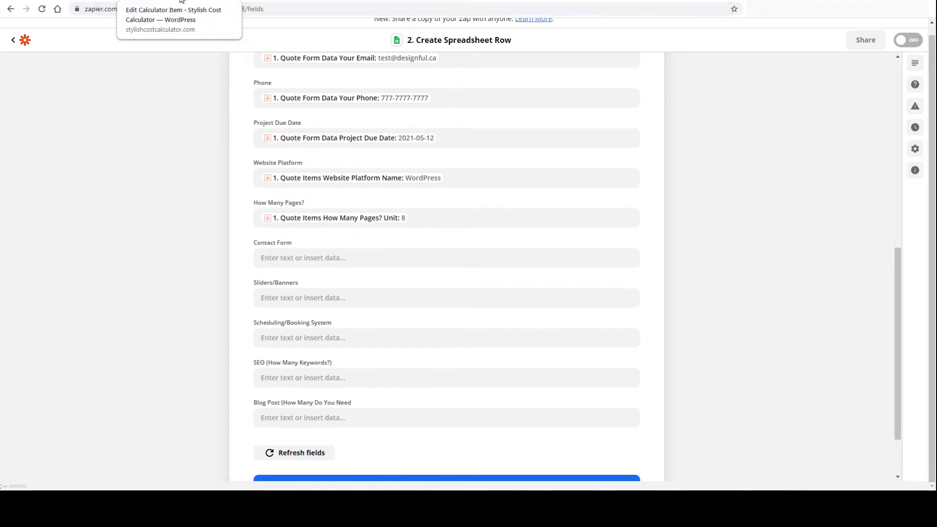
Switch to the Stylish Cost Calculator editor in WordPress and examine the preview's How many pages slider and feature options
left_click(181, 1)
scroll(676, 243, "up", 15)
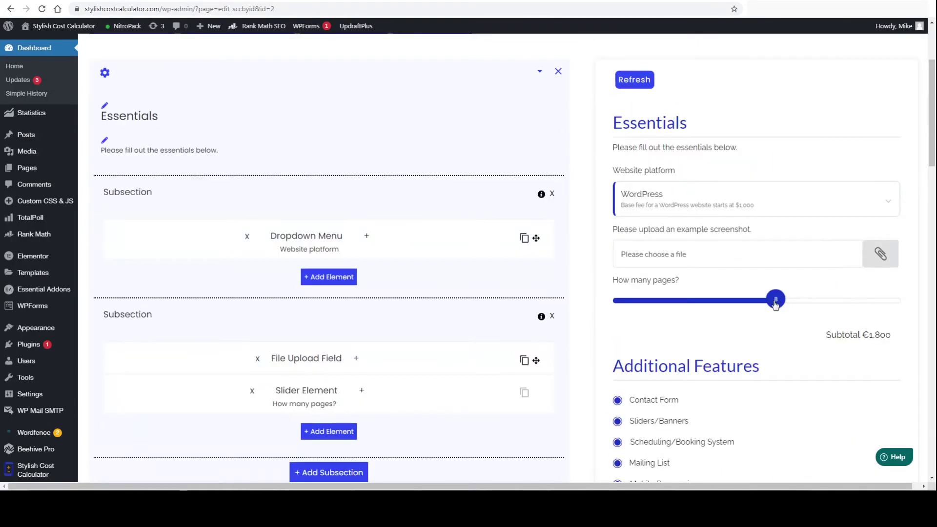
scroll(774, 303, "down", 8)
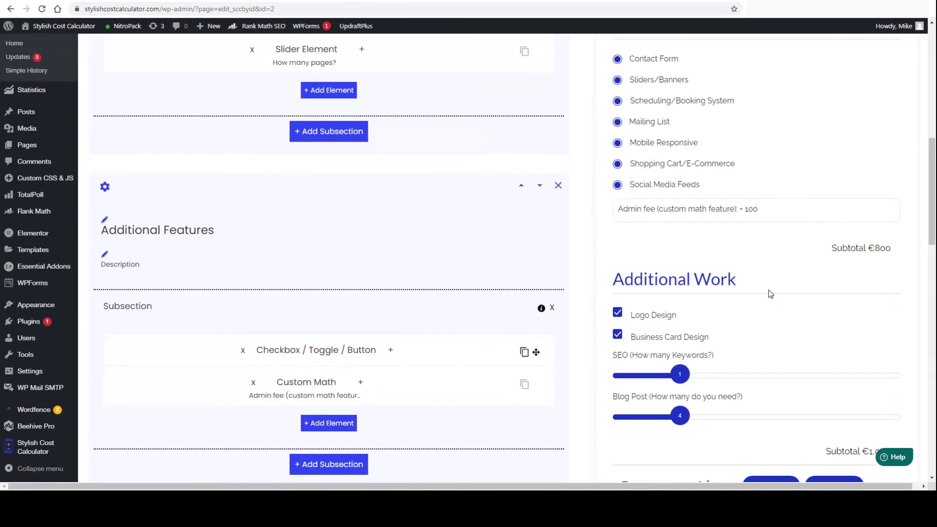
scroll(773, 295, "up", 4)
scroll(788, 155, "up", 1)
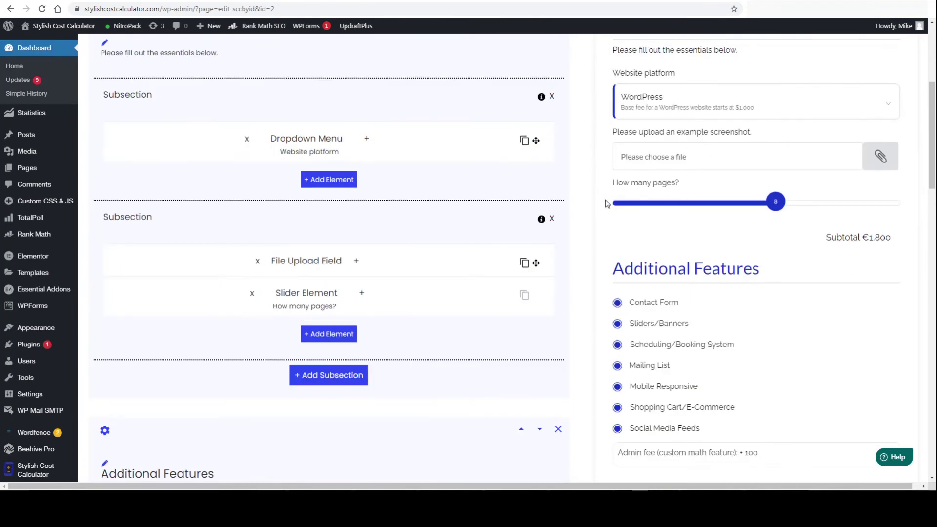
Compare the calculator preview's Additional Features with the Zapier fields and Web Design Leads columns, toggling the Contact Form option off and on
scroll(674, 339, "down", 6)
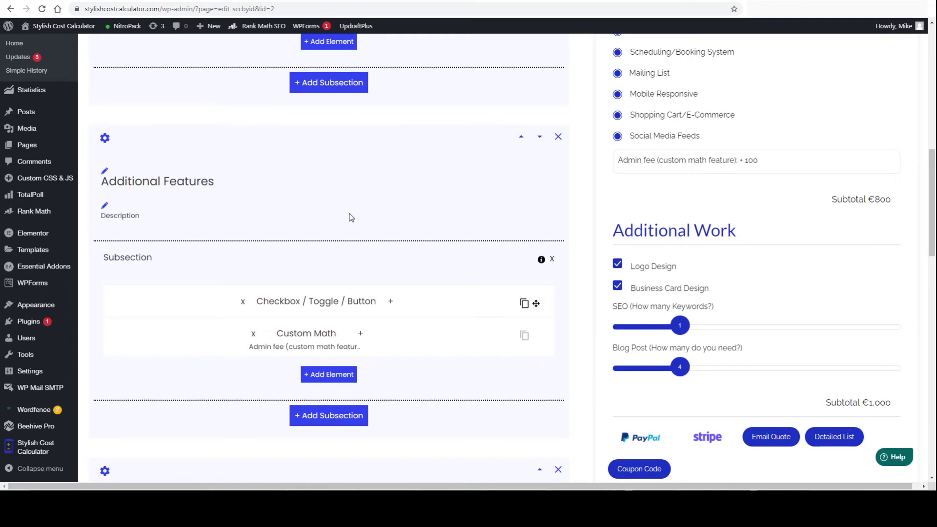
left_click(88, 1)
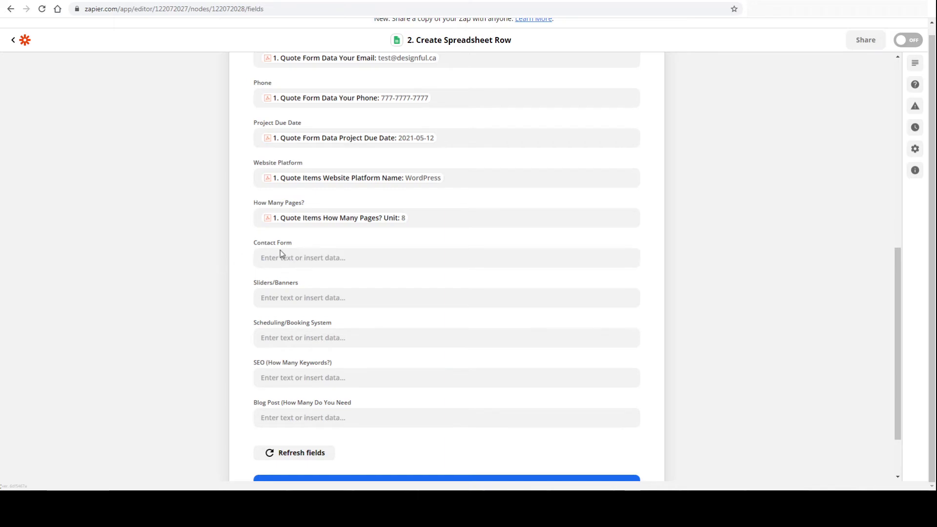
left_click(278, 4)
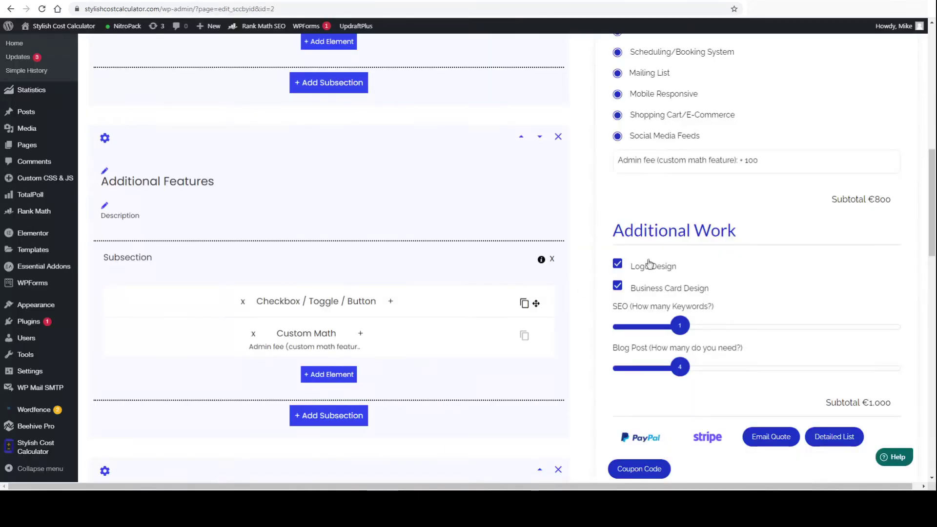
left_click(617, 156)
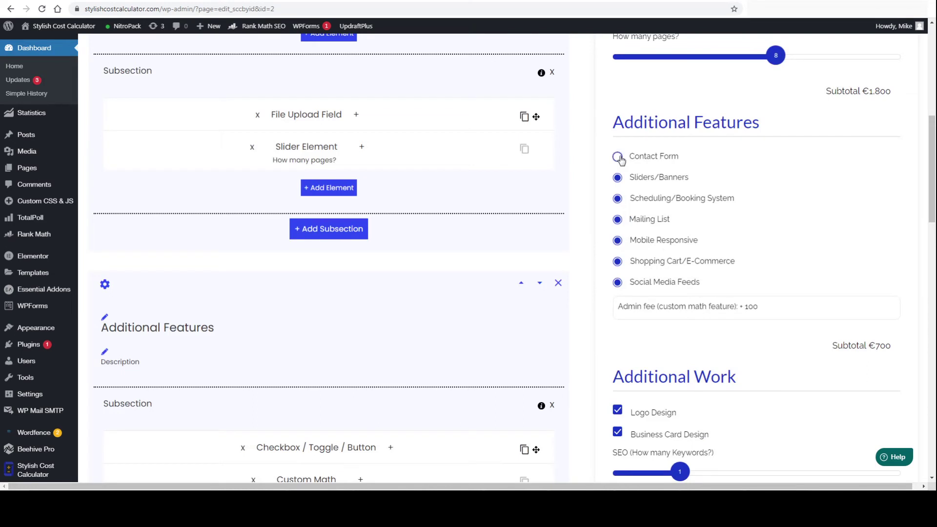
left_click(617, 156)
triple_click(627, 161)
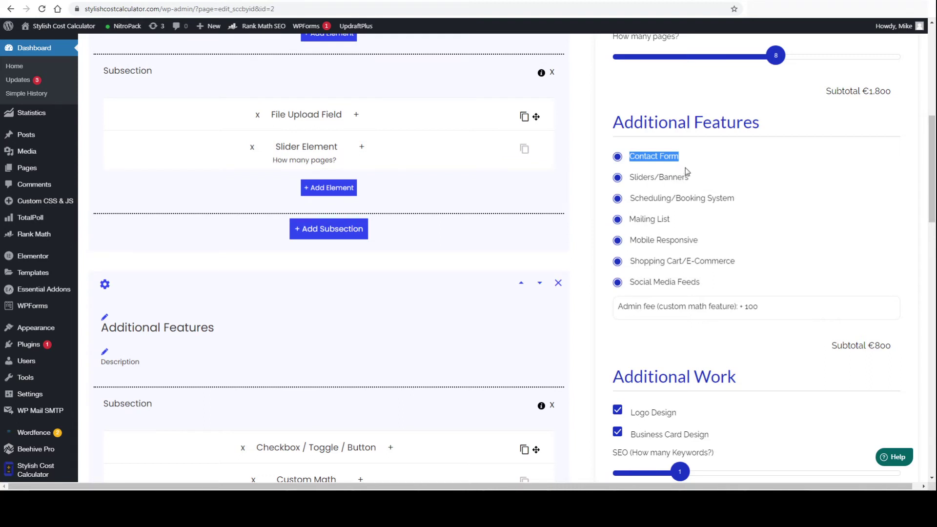
left_click(670, 168)
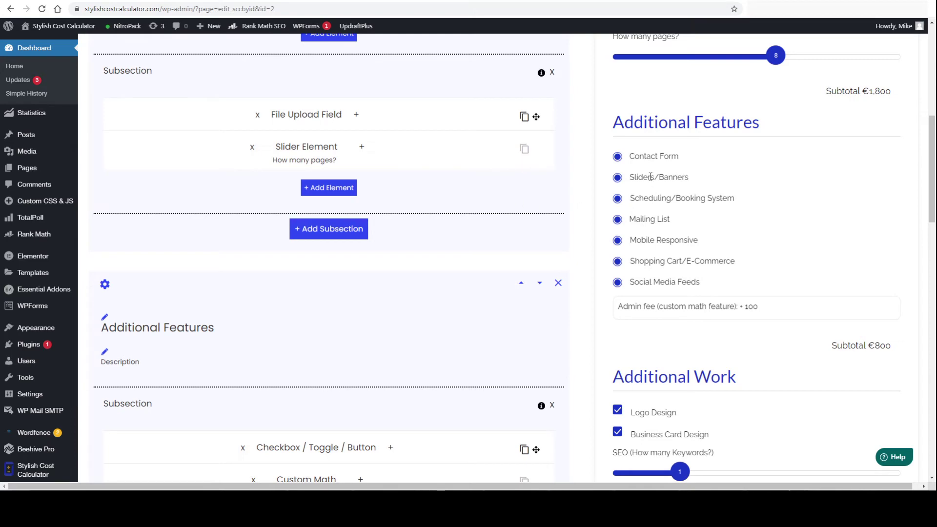
left_click(254, 1)
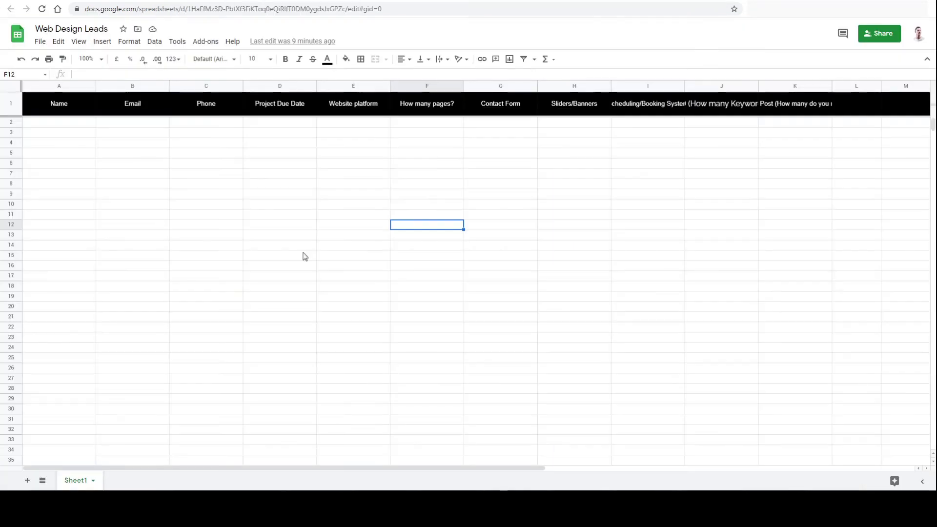
Return to Zapier and map the Contact Form field to Quote Items Contact Form Unit by searching the data for "contact"
left_click(205, 1)
left_click(326, 256)
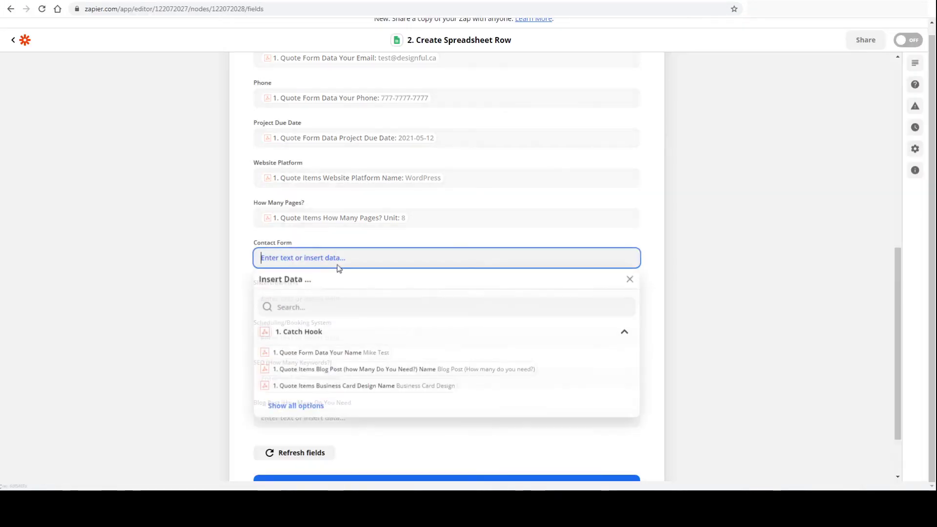
left_click(399, 312)
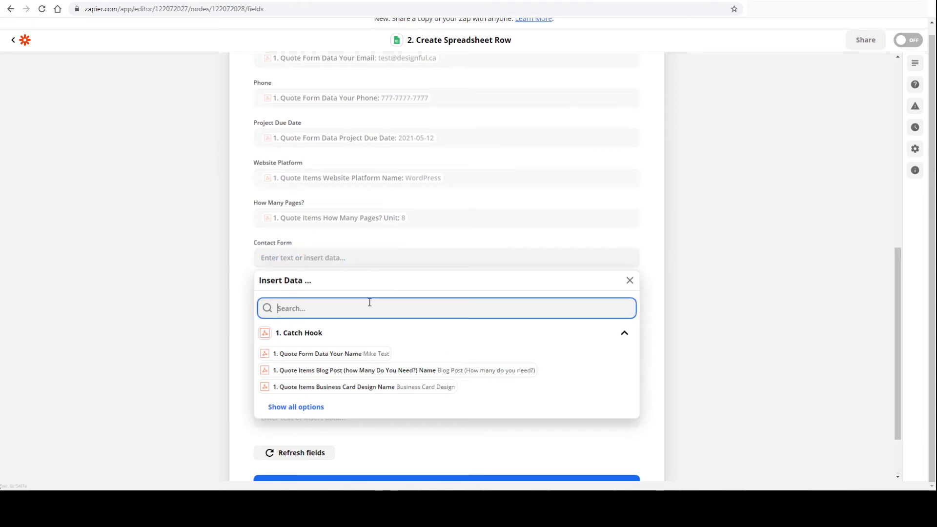
type("contact")
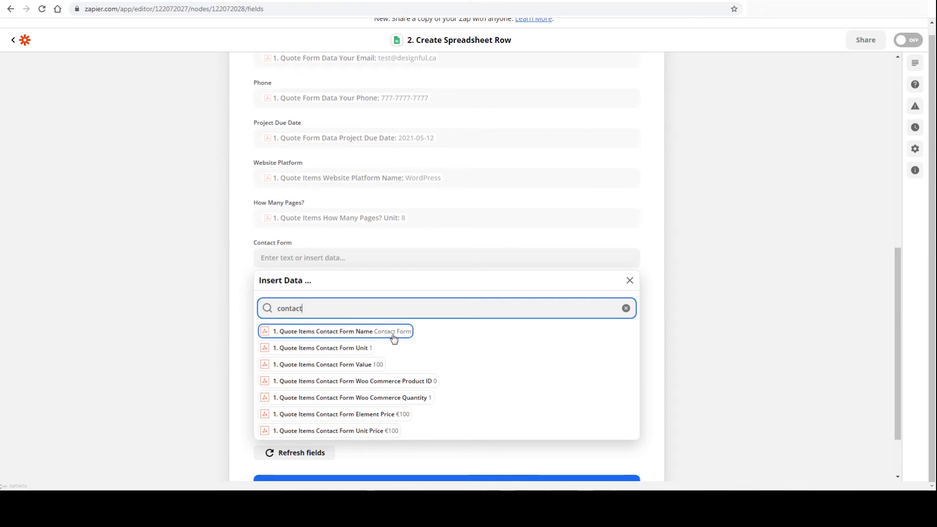
left_click(363, 348)
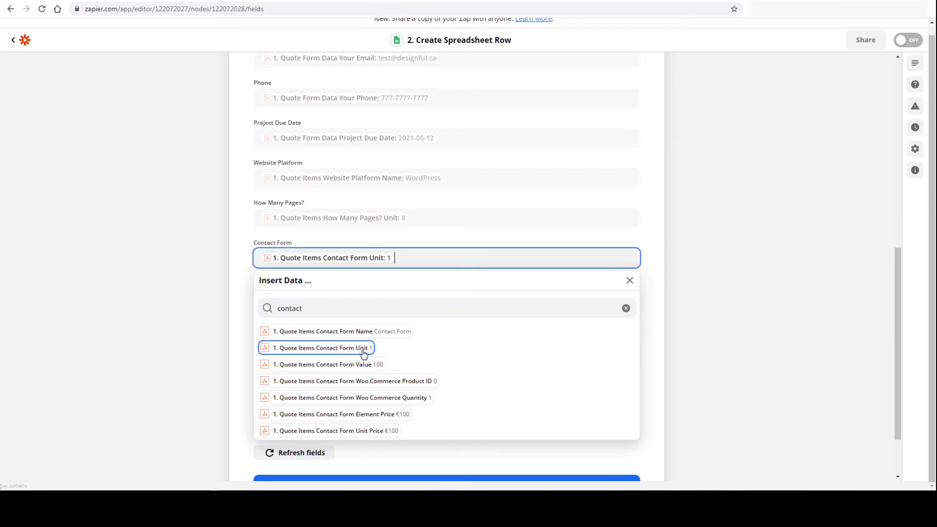
left_click(169, 298)
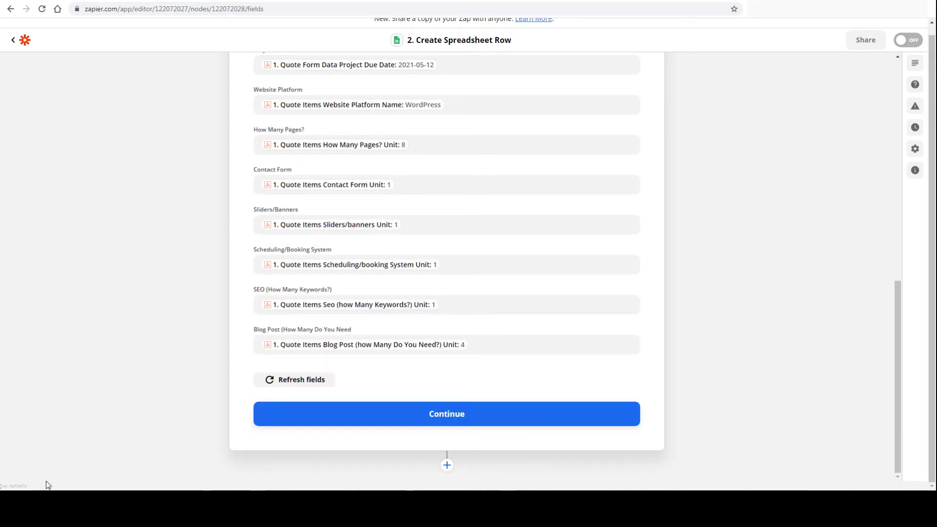
Test the completed Create Spreadsheet Row action by sending a row to Google Sheets, and turn on the Zap
left_click(429, 414)
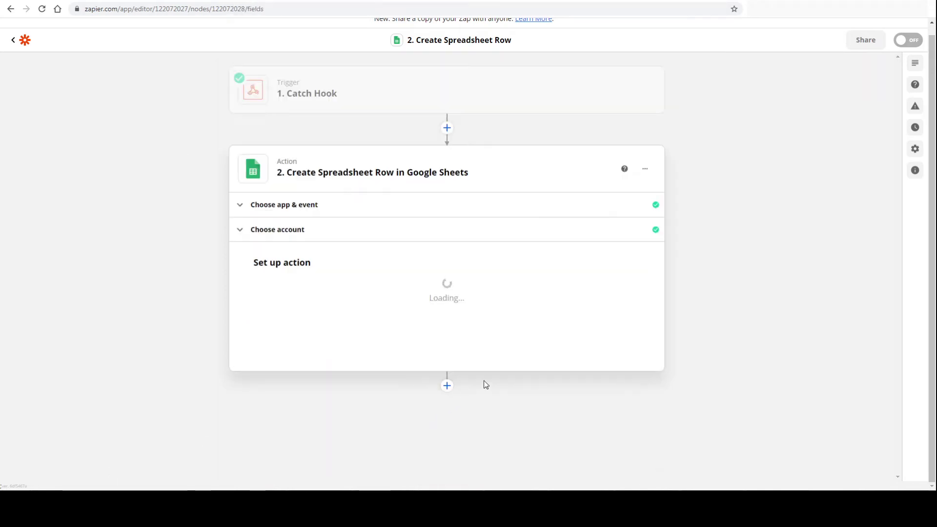
scroll(614, 379, "down", 4)
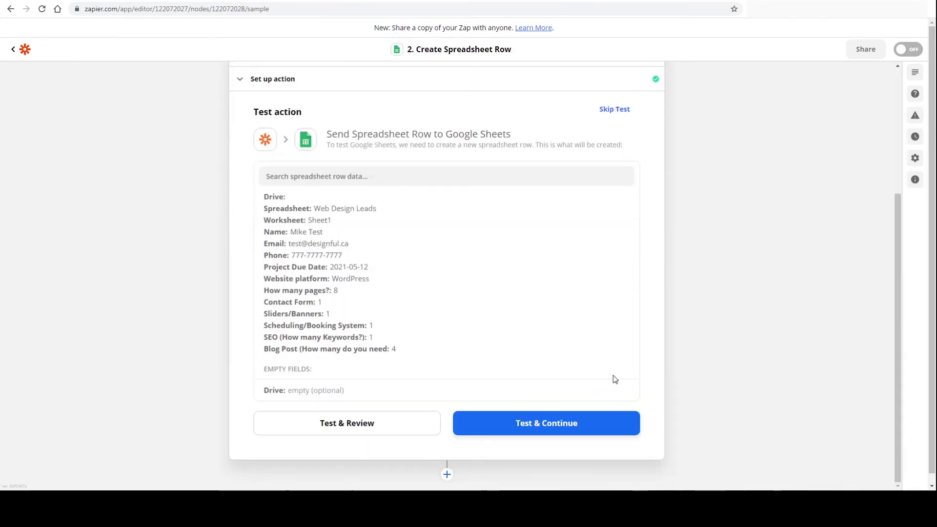
left_click(555, 414)
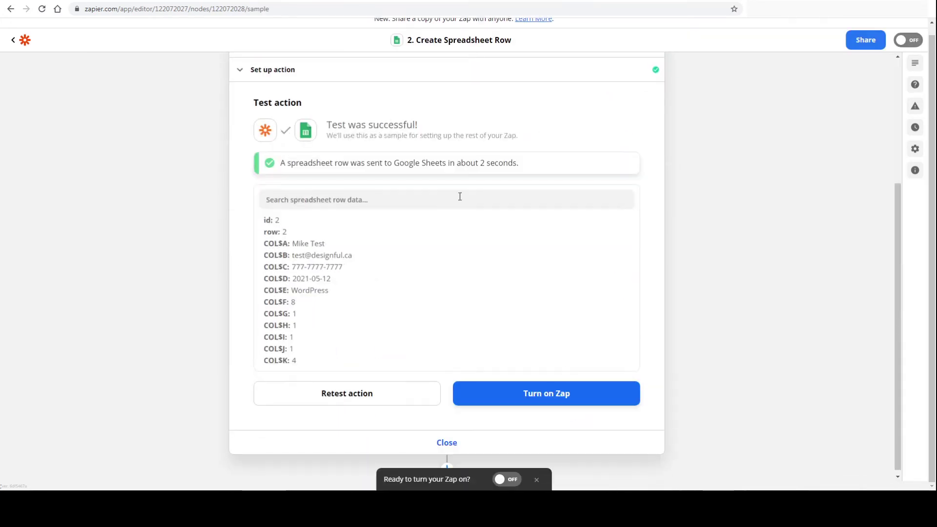
left_click(561, 391)
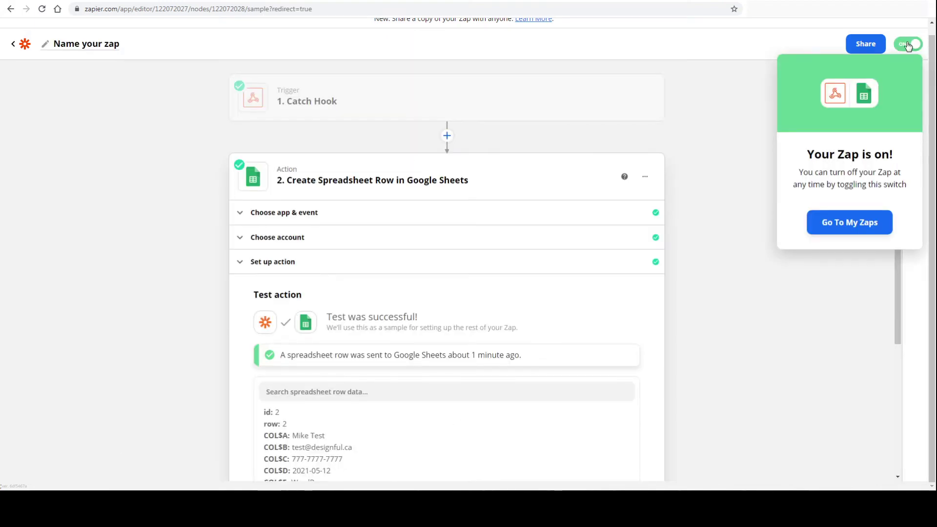
left_click(871, 280)
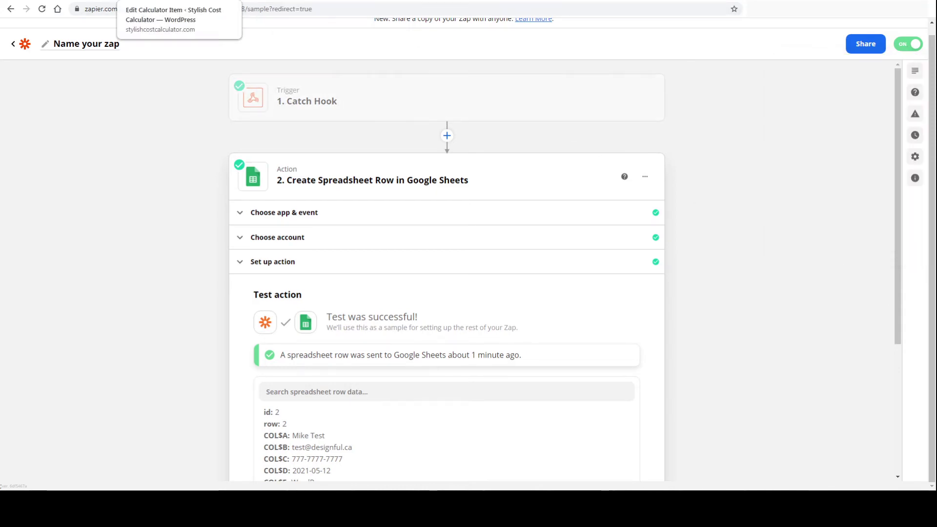
Switch to the Stylish Cost Calculator preview, choose Shopify as the website platform and set How many pages to 13
left_click(171, 1)
scroll(739, 254, "down", 3)
left_click(686, 145)
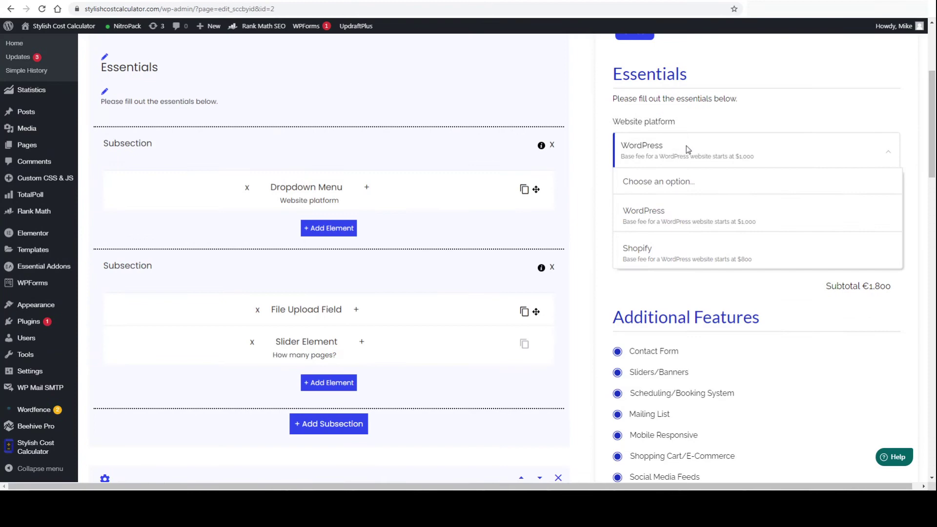
left_click(661, 254)
scroll(661, 236, "down", 1)
left_click_drag(774, 203, 858, 217)
Deselect every Additional Features option in the preview except Contact Form
scroll(668, 230, "down", 3)
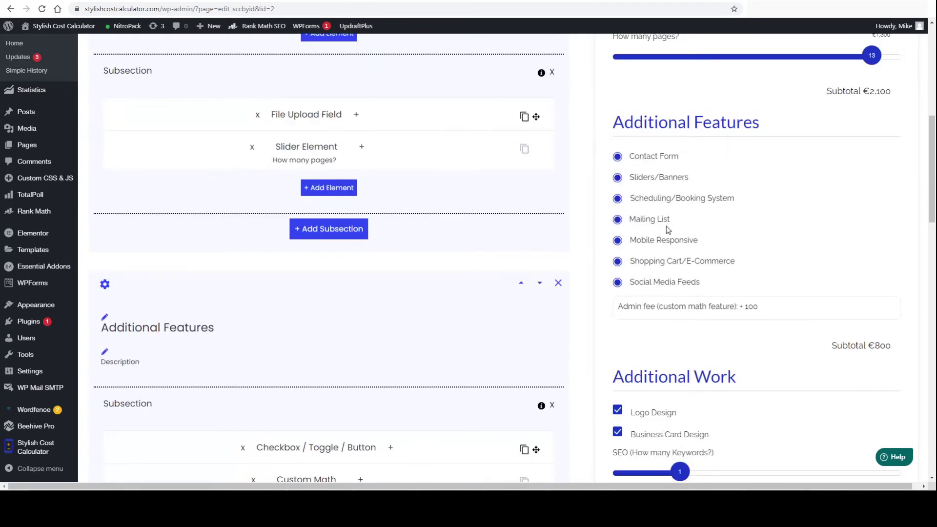
left_click(618, 179)
left_click(618, 199)
left_click(618, 221)
left_click(618, 241)
left_click(617, 262)
left_click(618, 283)
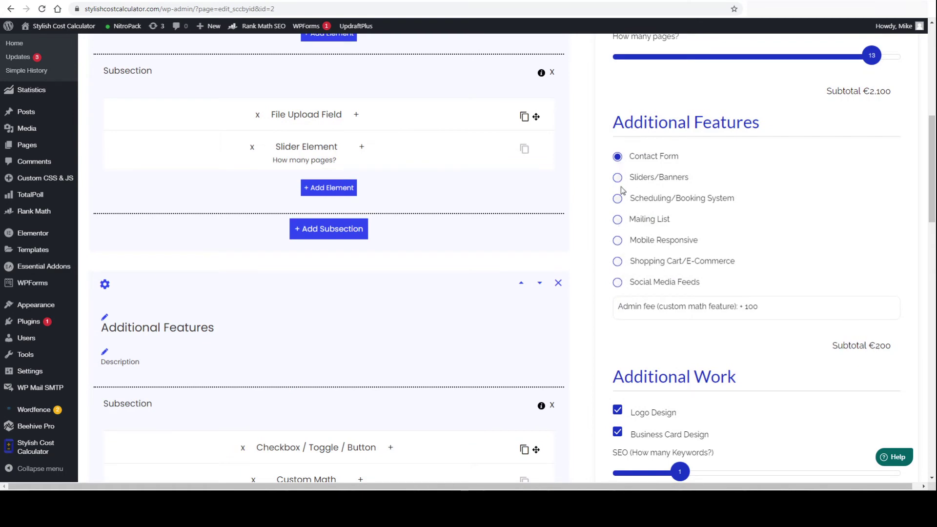
Under Additional Work, clear Logo Design and Business Card Design and set SEO keywords to 2 and blog posts to 8
scroll(710, 278, "down", 2)
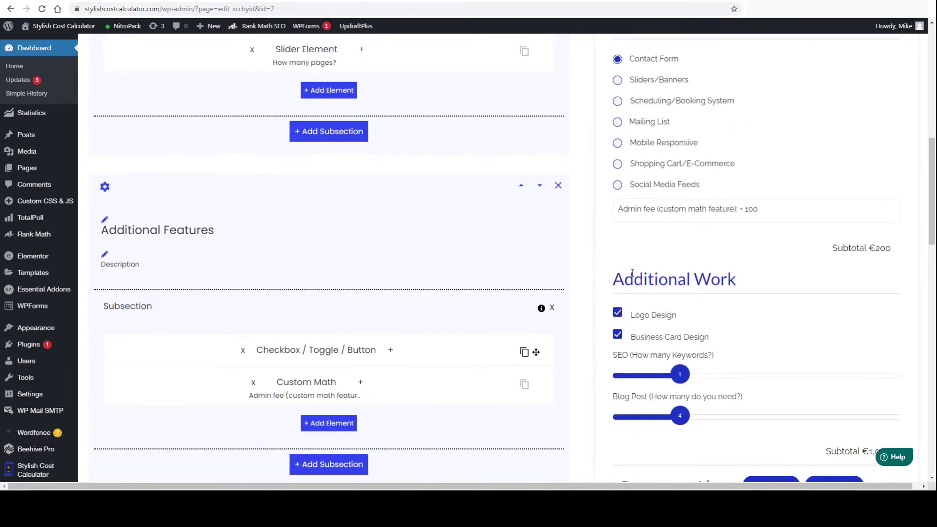
scroll(632, 274, "down", 1)
left_click(617, 264)
left_click(618, 286)
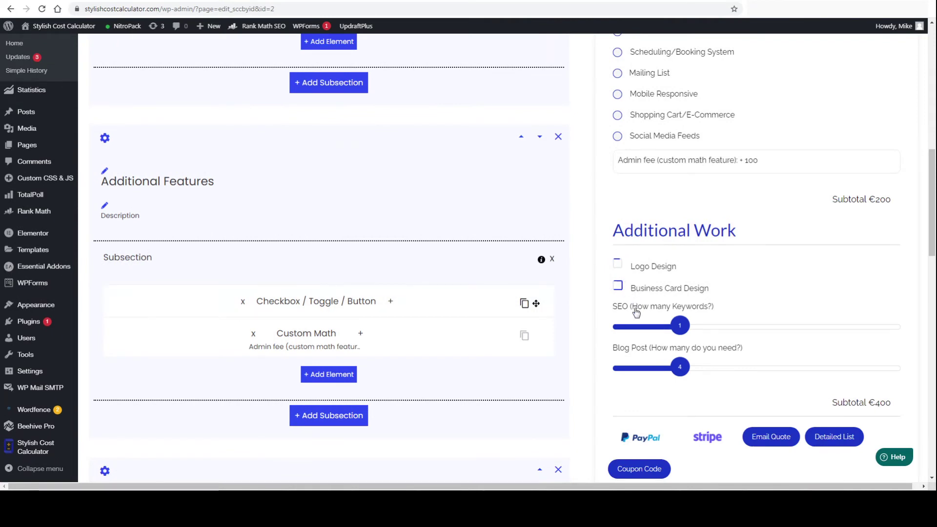
left_click(712, 327)
left_click_drag(681, 367, 737, 367)
Submit the Email Quote Form with a test name, e-mail, phone number and the project due date 05/13/2021
scroll(753, 361, "down", 2)
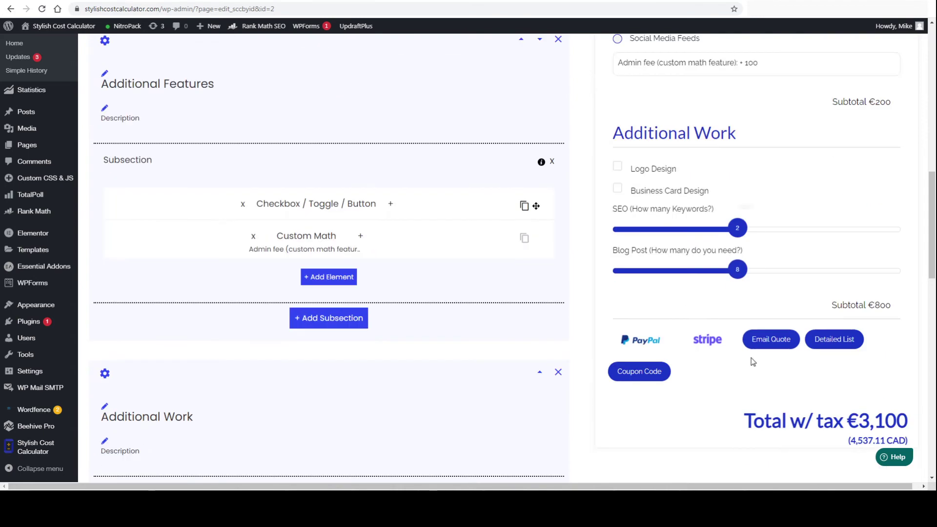
left_click(761, 344)
left_click(451, 175)
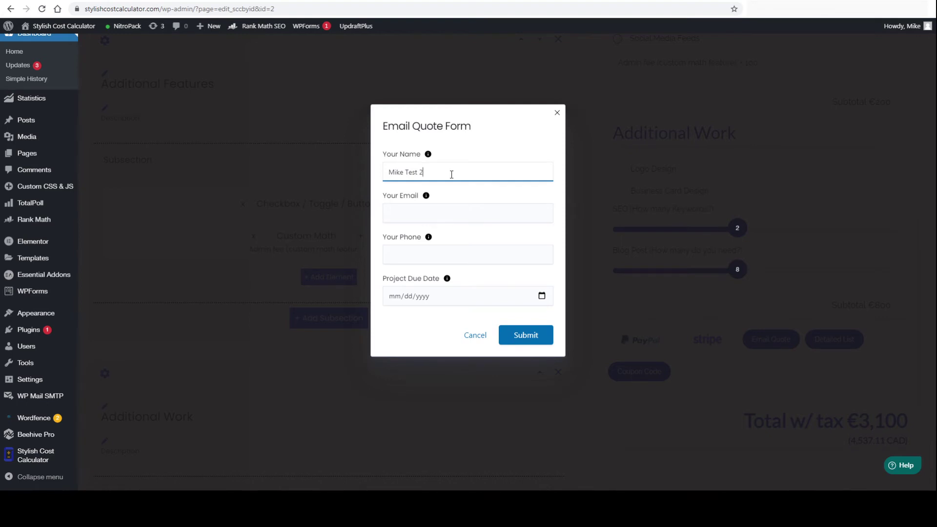
key("Tab")
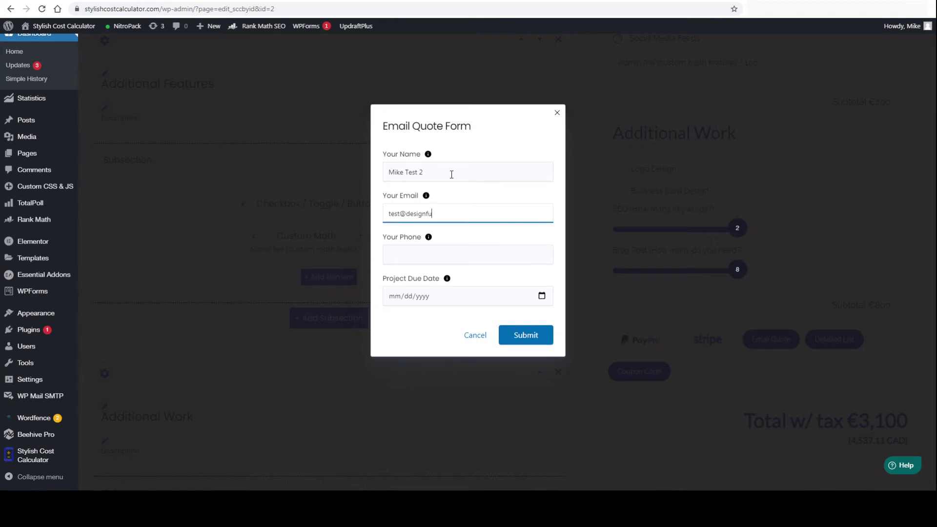
key("Tab")
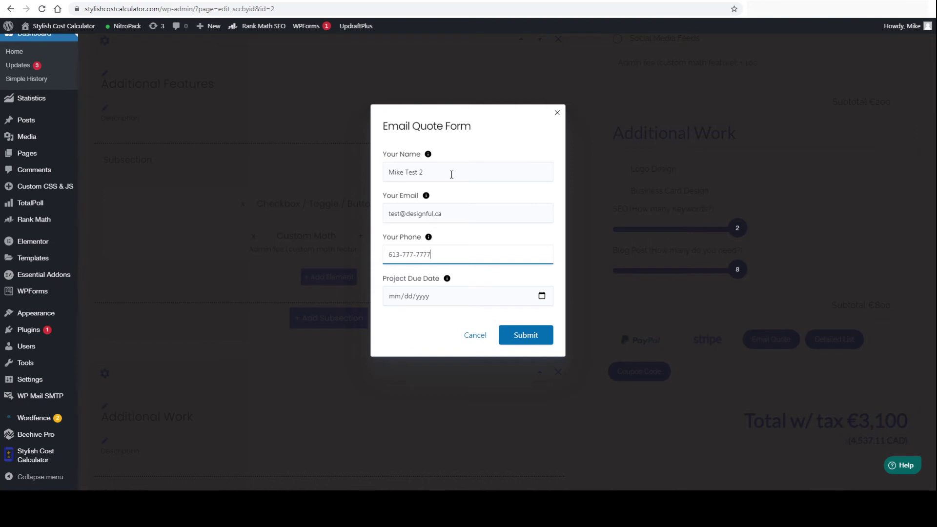
left_click(541, 295)
left_click(450, 359)
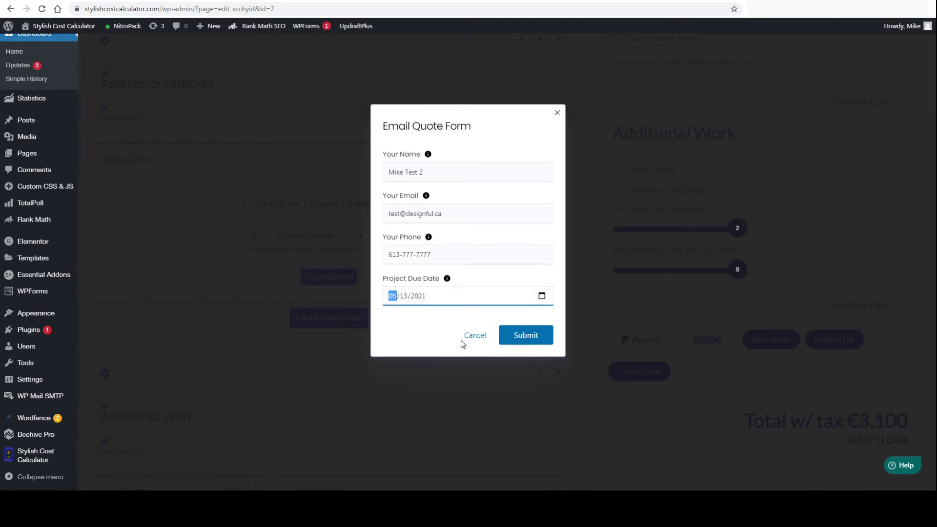
left_click(524, 337)
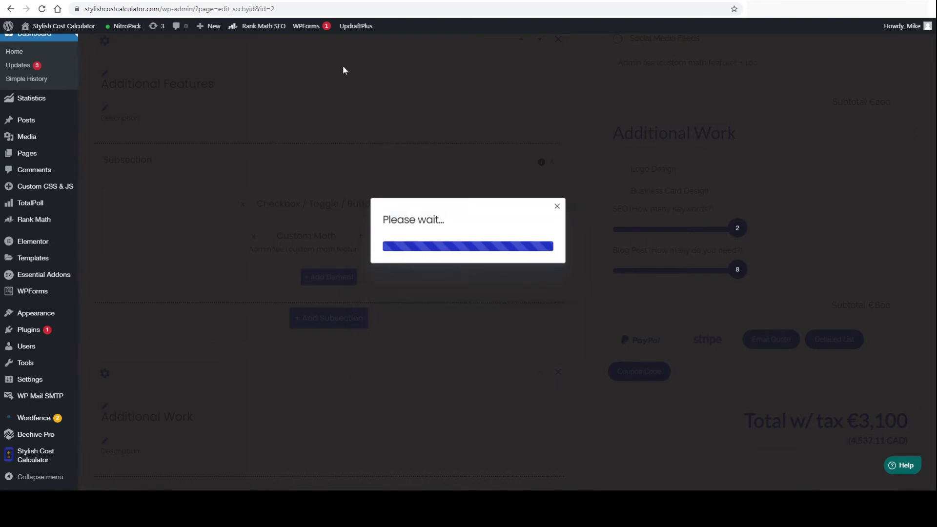
left_click(574, 207)
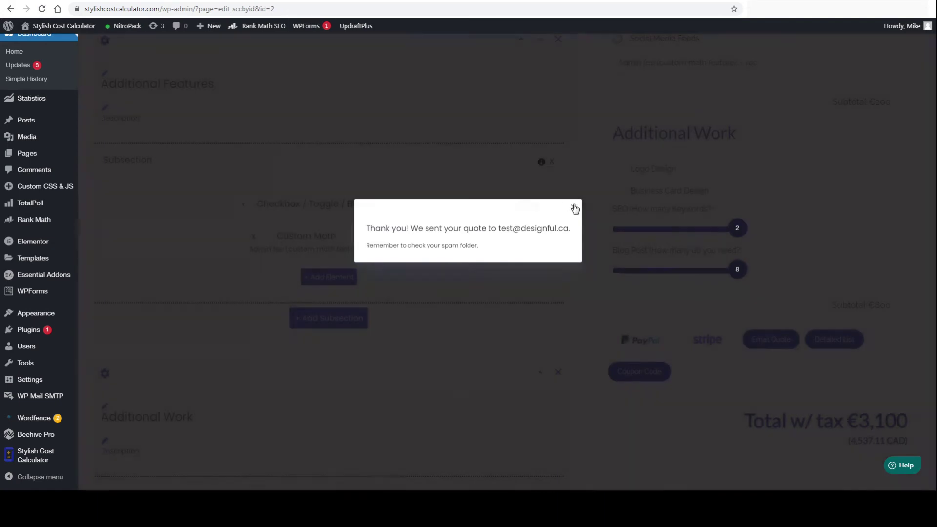
Switch to the Web Design Leads sheet and set the text colour of rows 2 to 13 to black
left_click(283, 0)
left_click(256, 200)
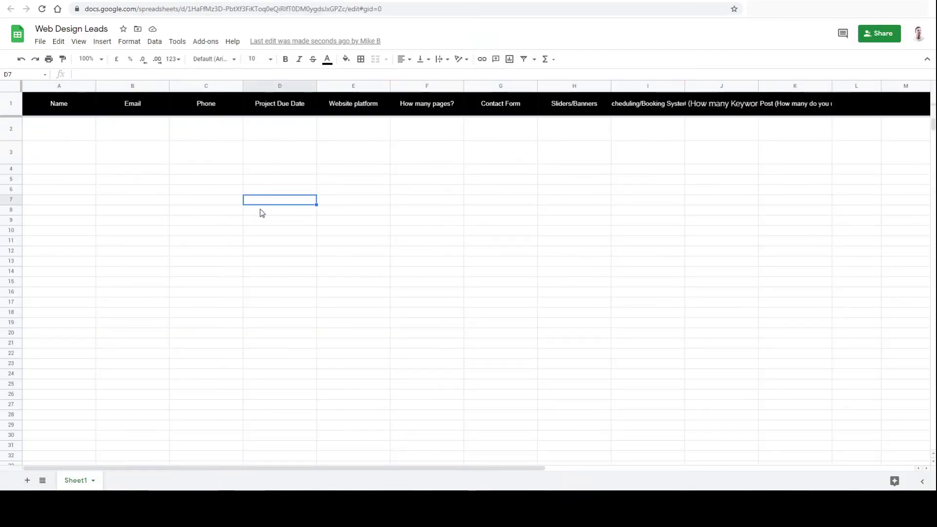
left_click(260, 209)
left_click(39, 136)
left_click(164, 256, "shift")
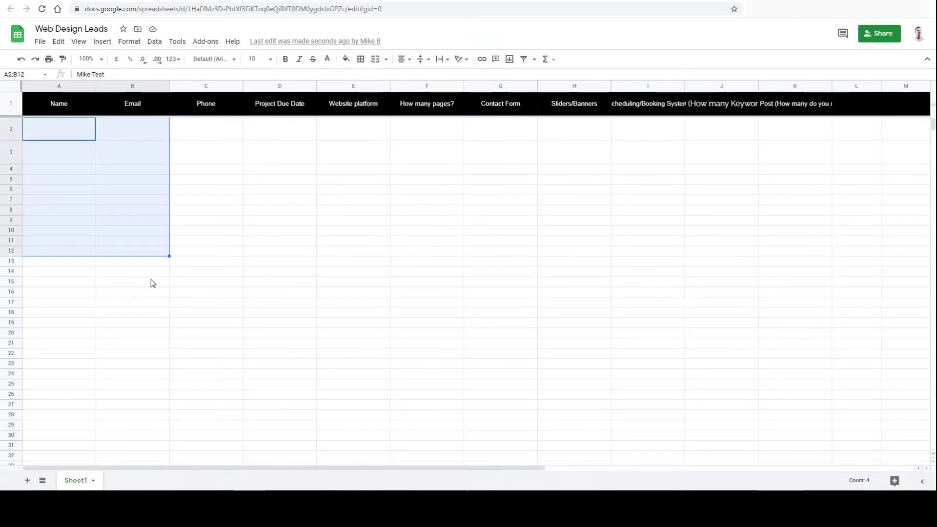
left_click(12, 136)
left_click(20, 261, "shift")
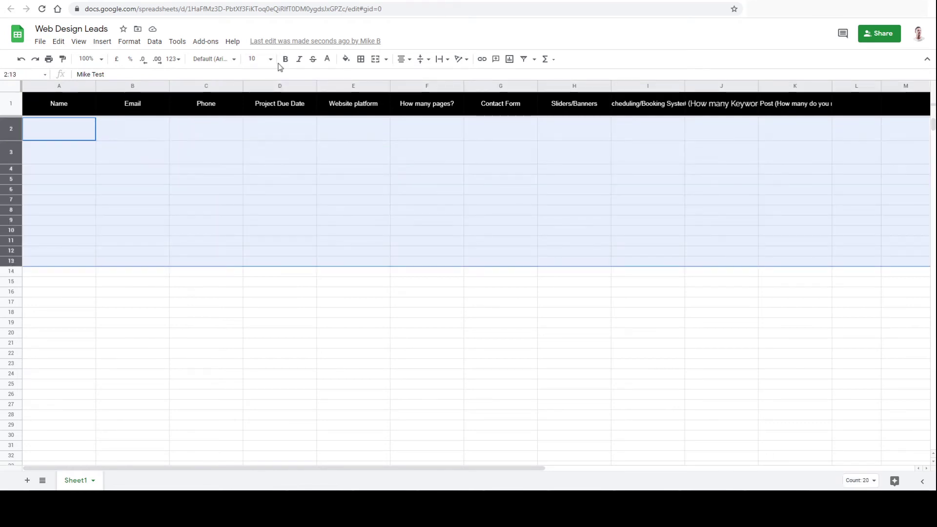
left_click(327, 59)
left_click(330, 93)
left_click(256, 242)
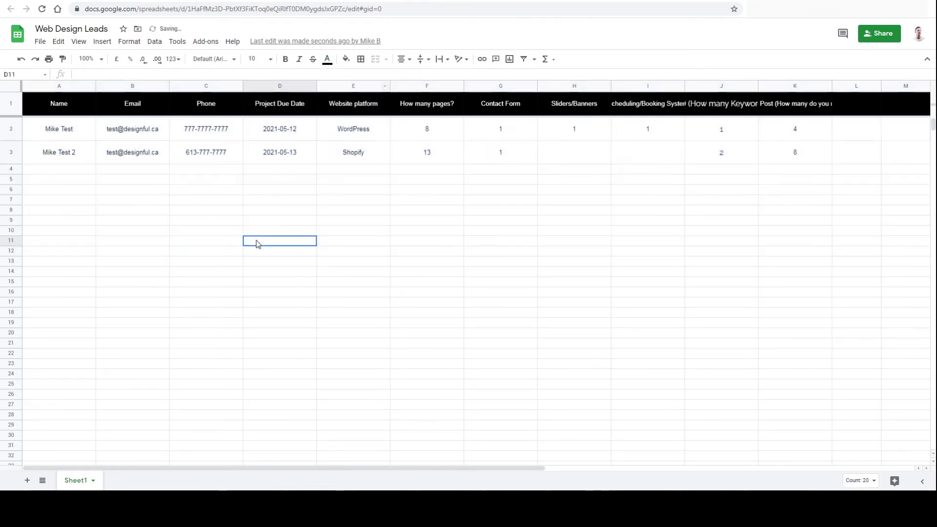
Look over the new lead rows and switch back to the Stylish Cost Calculator editor in WordPress
left_click(123, 181)
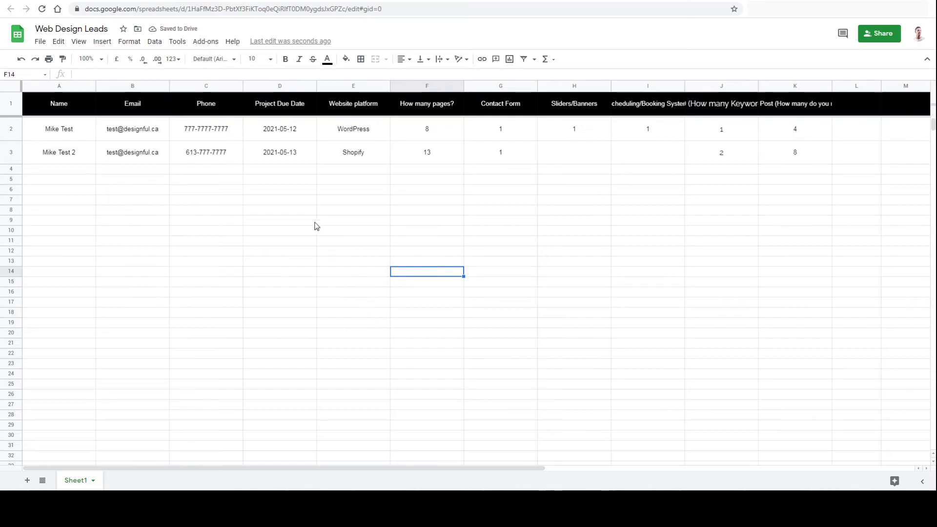
left_click(132, 1)
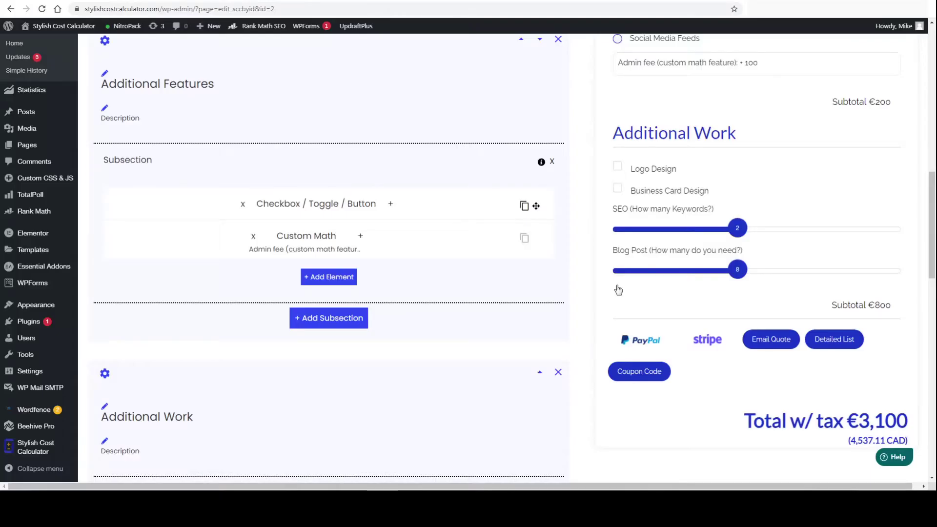
Submit another Email Quote Form with a test name, e-mail, phone number and the project due date 05/14/2021
left_click(771, 339)
left_click(453, 172)
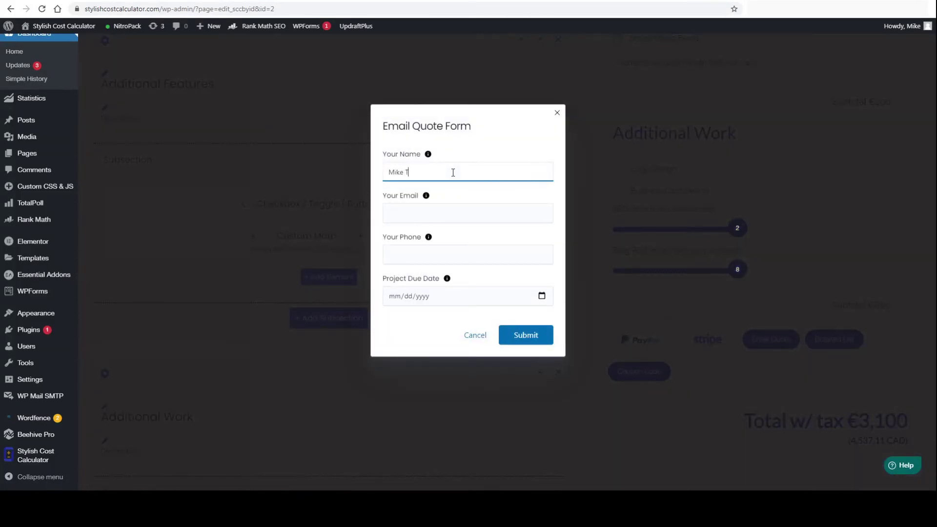
key("Tab")
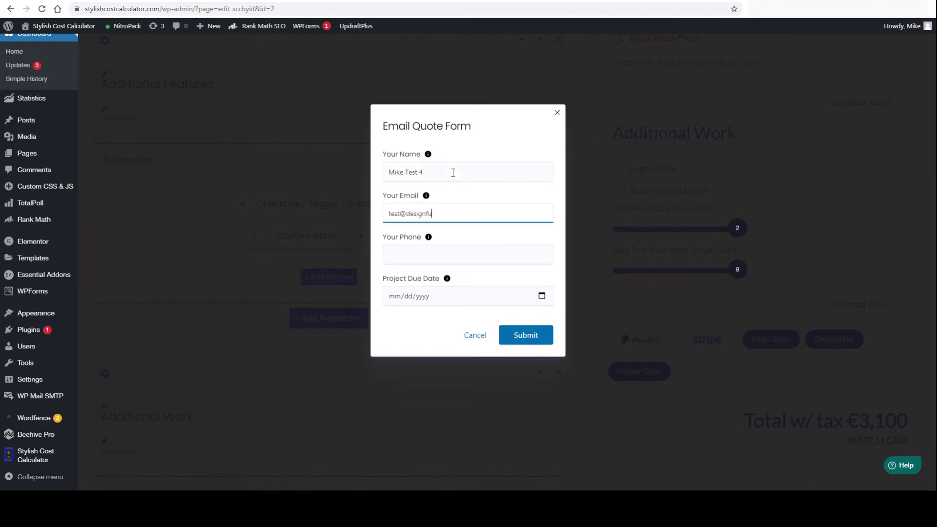
key("Tab")
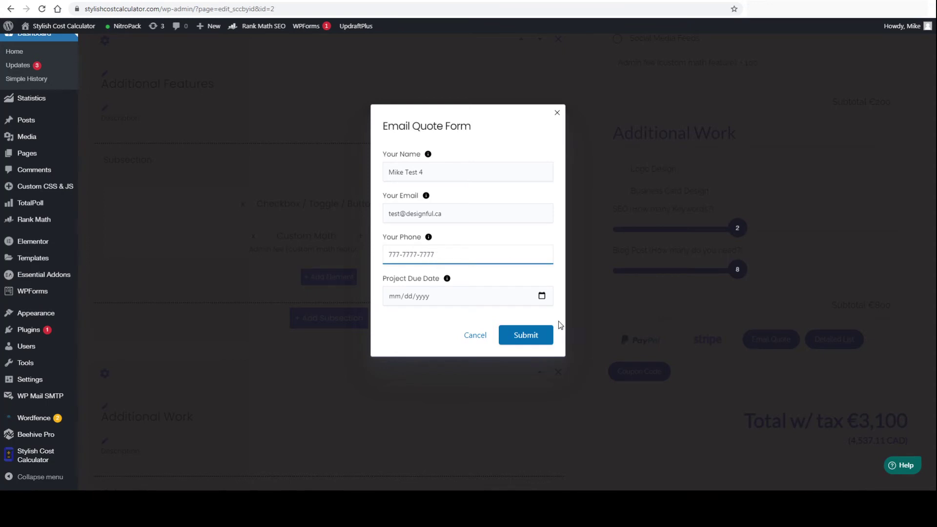
key("Tab")
left_click(546, 296)
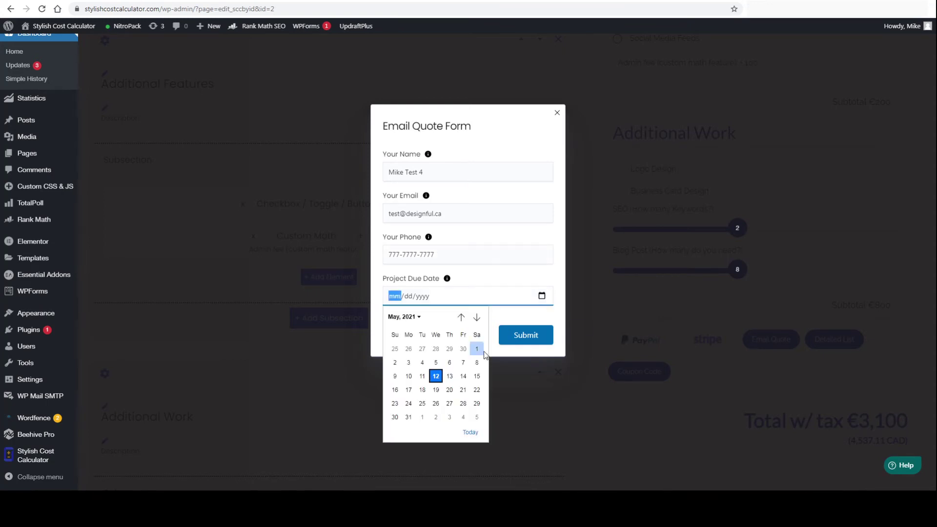
left_click(464, 376)
left_click(537, 344)
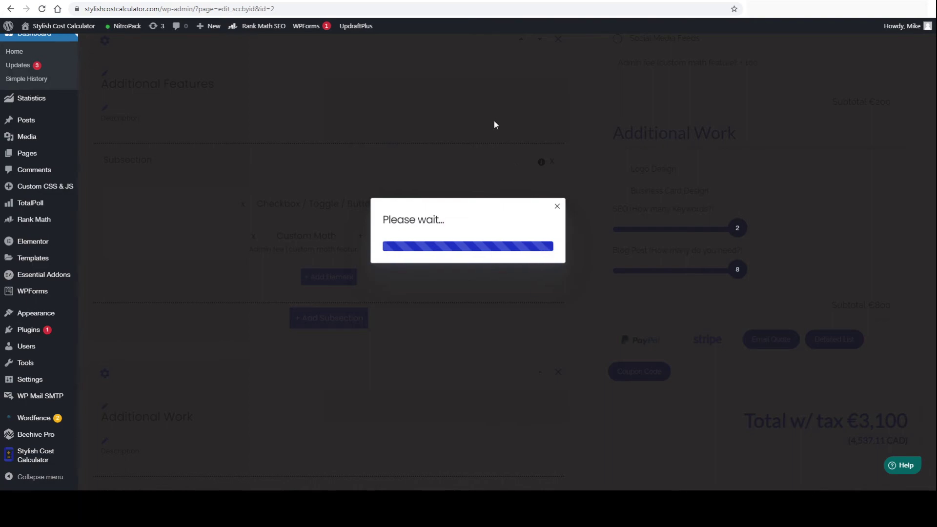
Switch to the Web Design Leads sheet and check row 4's feature cells against the Contact Form, Sliders/Banners and Scheduling/Booking System headings
left_click(312, 1)
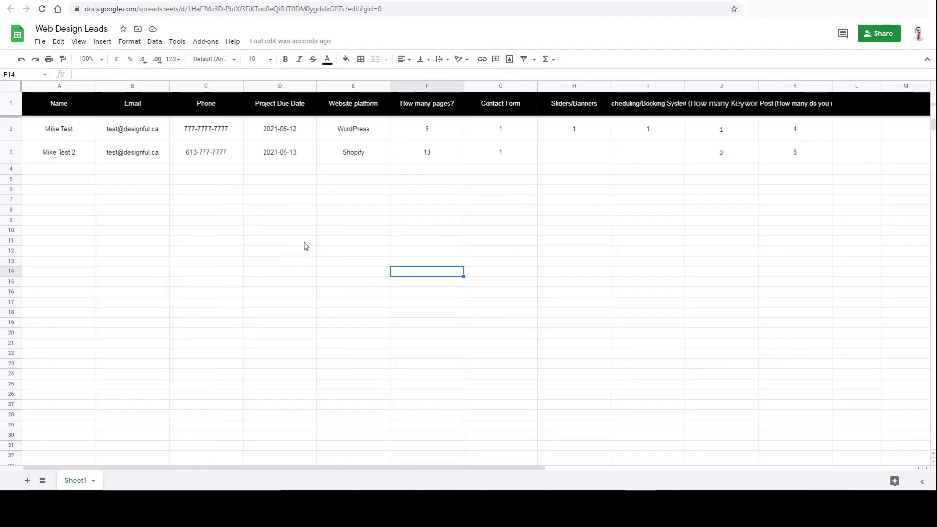
left_click(303, 260)
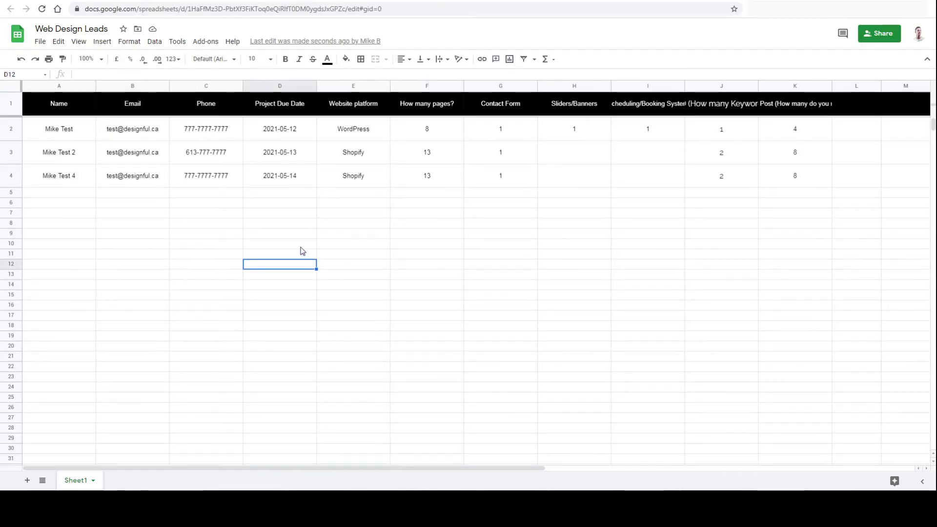
left_click(515, 182)
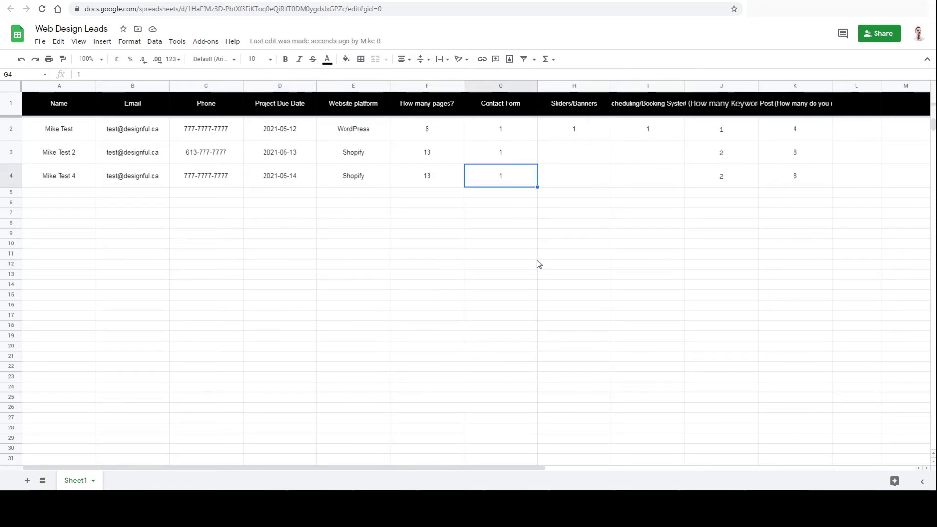
left_click_drag(574, 173, 642, 180)
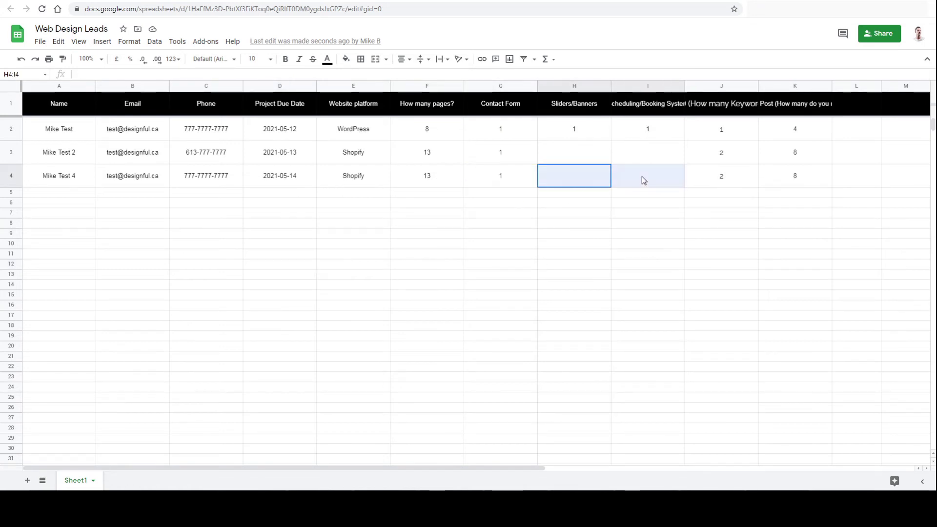
left_click(572, 113)
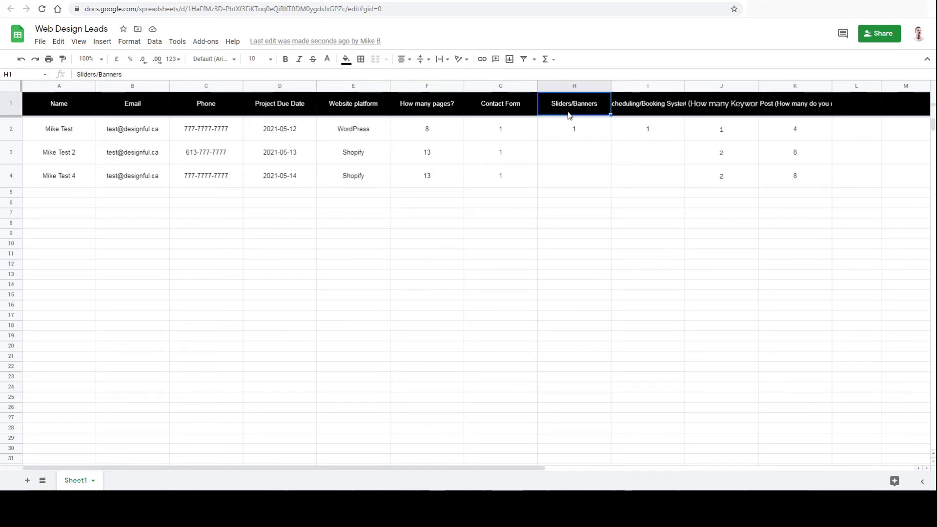
left_click(632, 114)
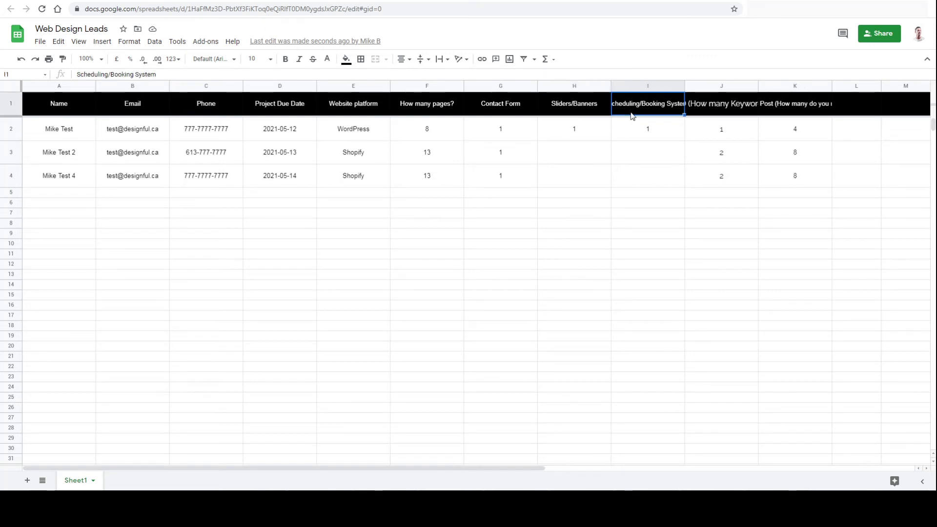
Set the text in header row 1 to wrap
left_click(14, 104)
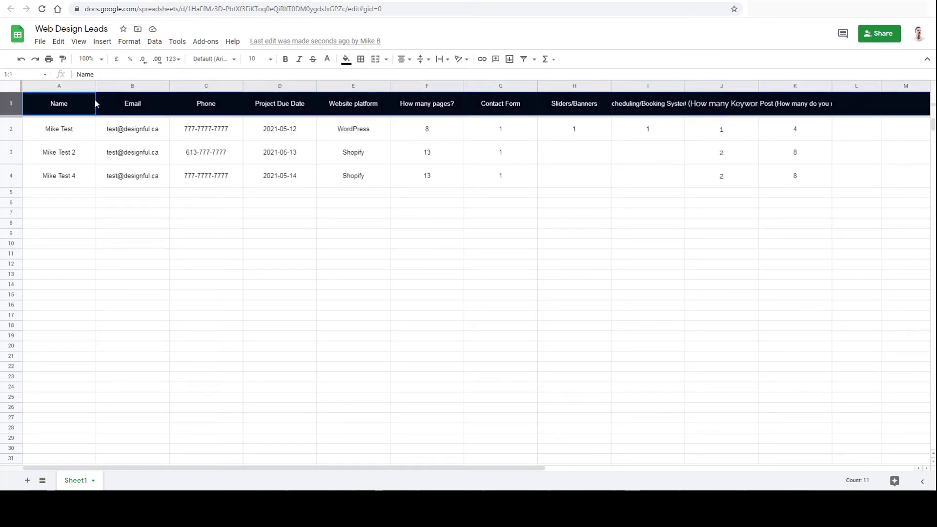
left_click(440, 59)
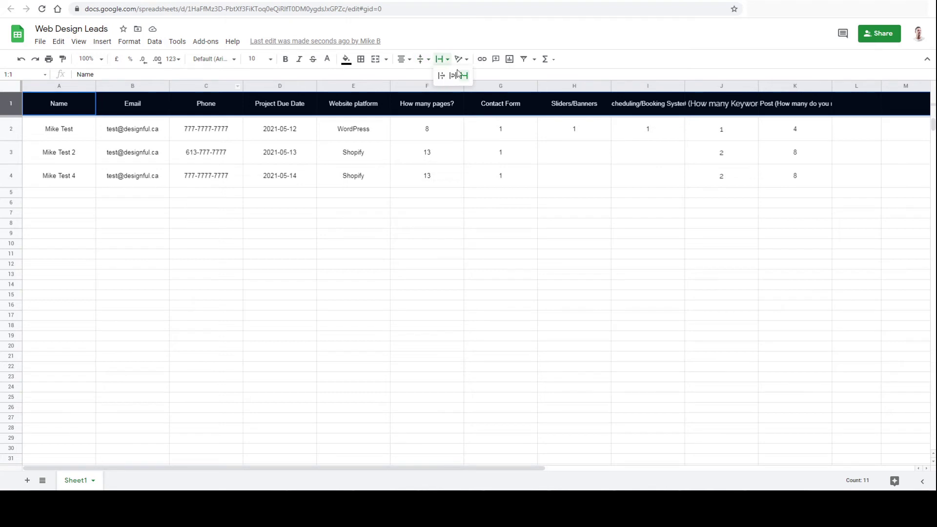
left_click(453, 77)
left_click(540, 223)
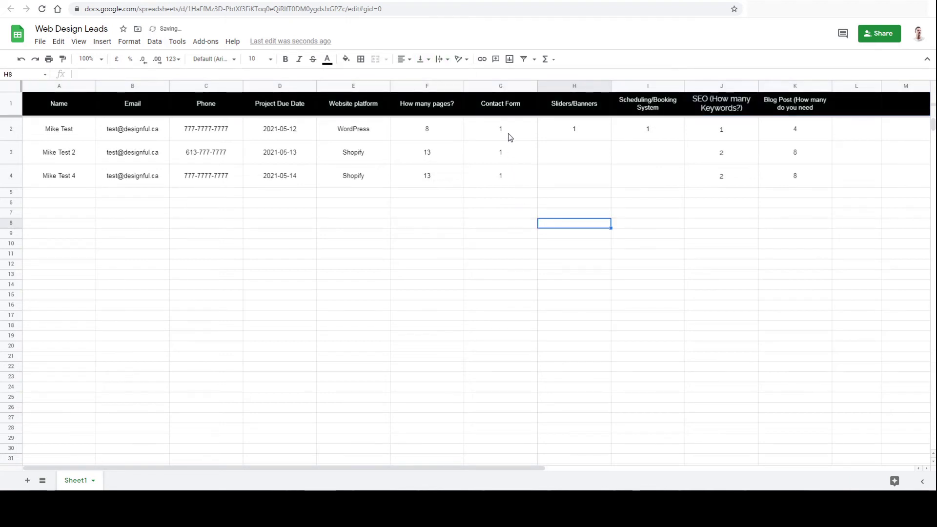
Add the heading "Total Price" in cell L1, after the blog post column
left_click(509, 179)
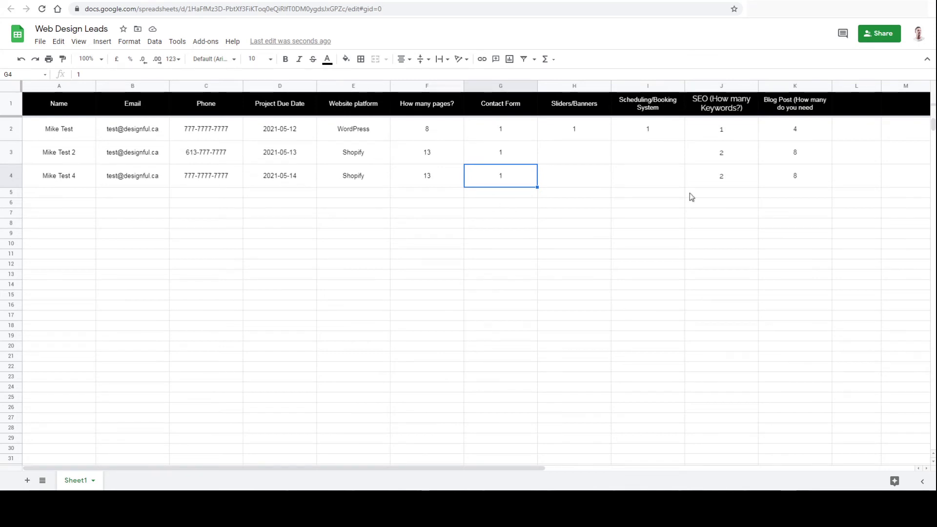
left_click_drag(851, 122, 854, 185)
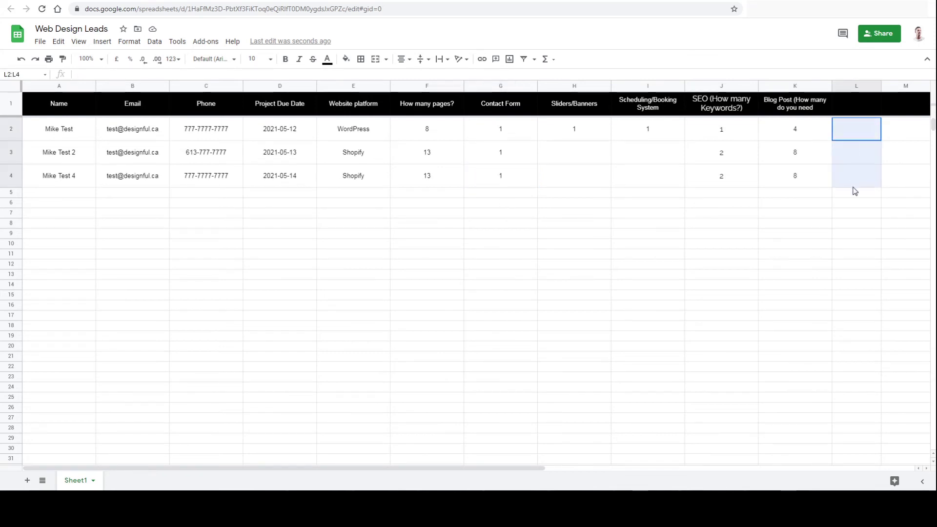
left_click(808, 251)
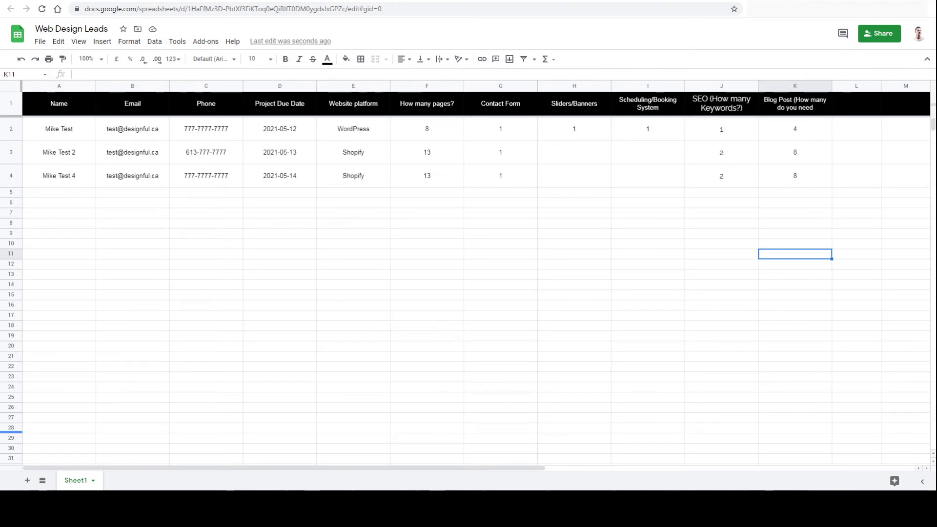
left_click(869, 111)
type("Total ")
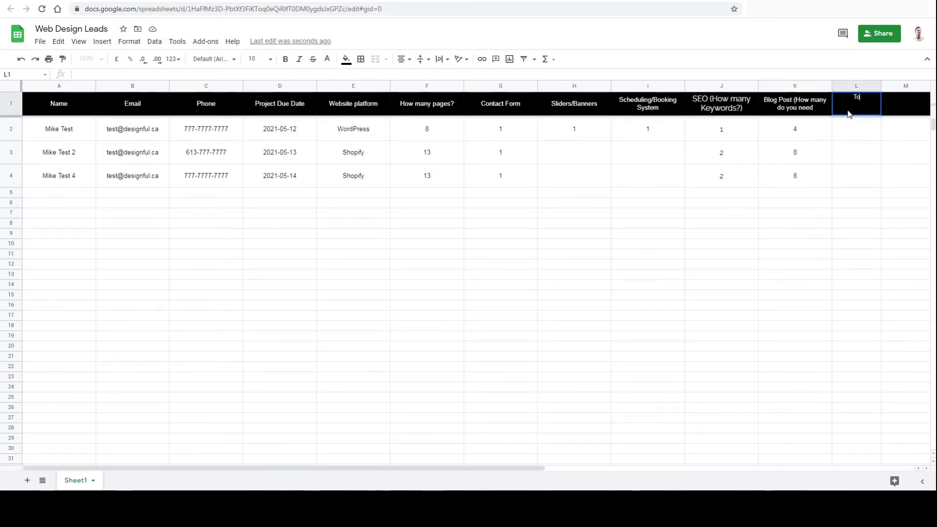
type("Price")
left_click(855, 233)
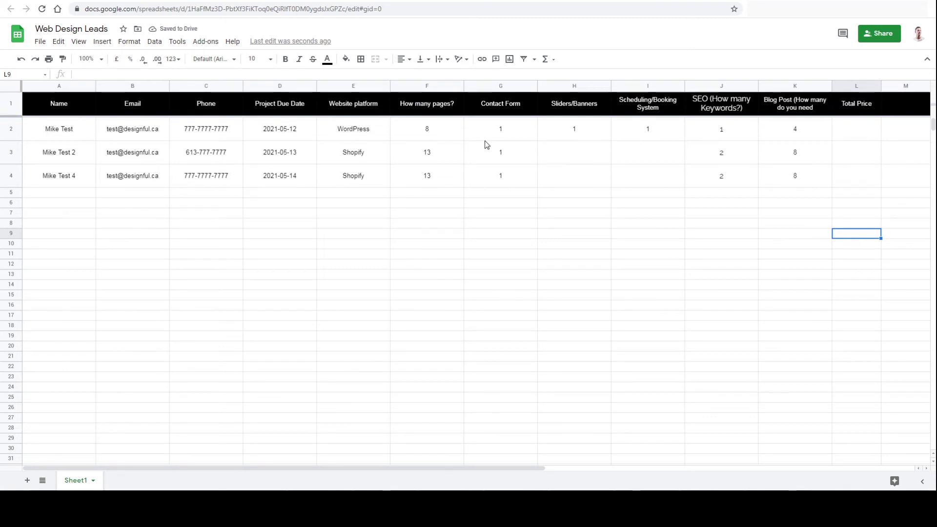
Insert one column to the right of the "How many pages?" column
left_click_drag(476, 127, 477, 175)
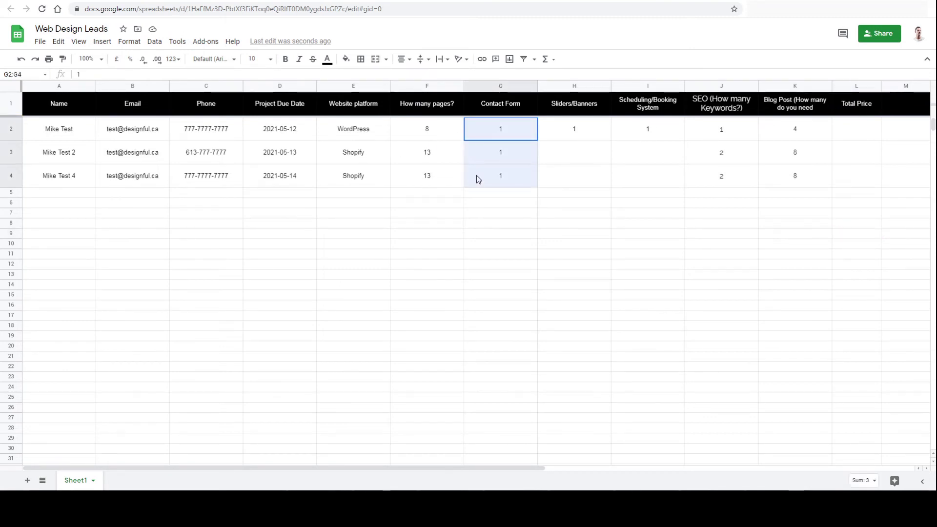
left_click_drag(437, 136, 435, 181)
left_click(436, 193)
left_click(436, 141)
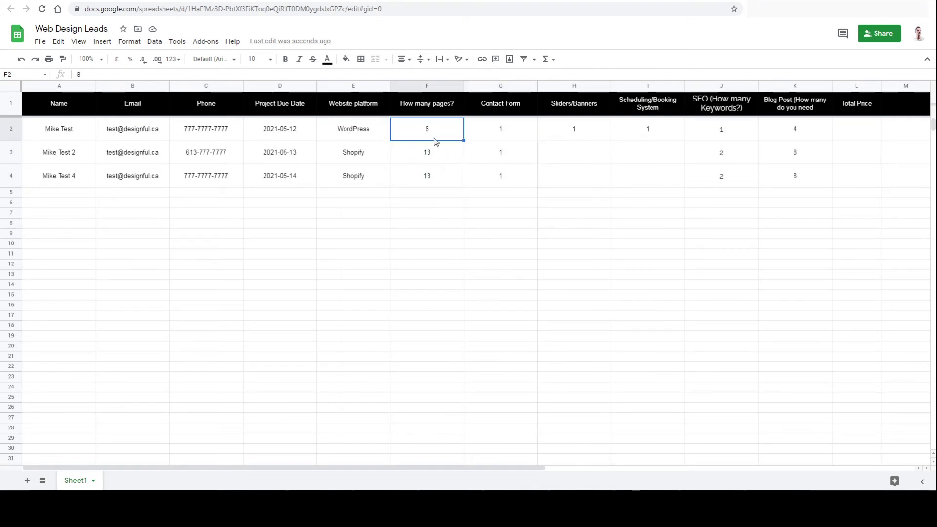
left_click(436, 88)
right_click(435, 87)
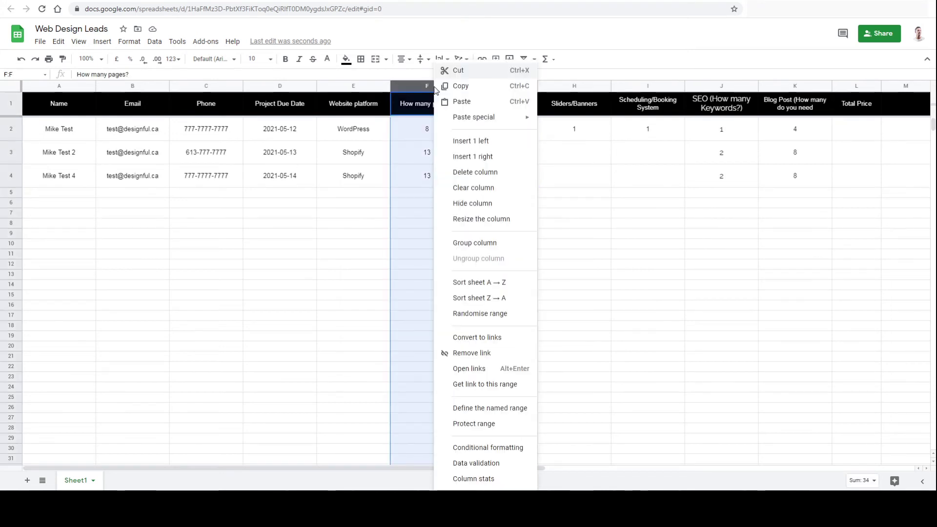
left_click(483, 156)
Copy the "How many pages?" heading into G1 without its source formatting and extend it to "How many pages? (COST)"
left_click(456, 103)
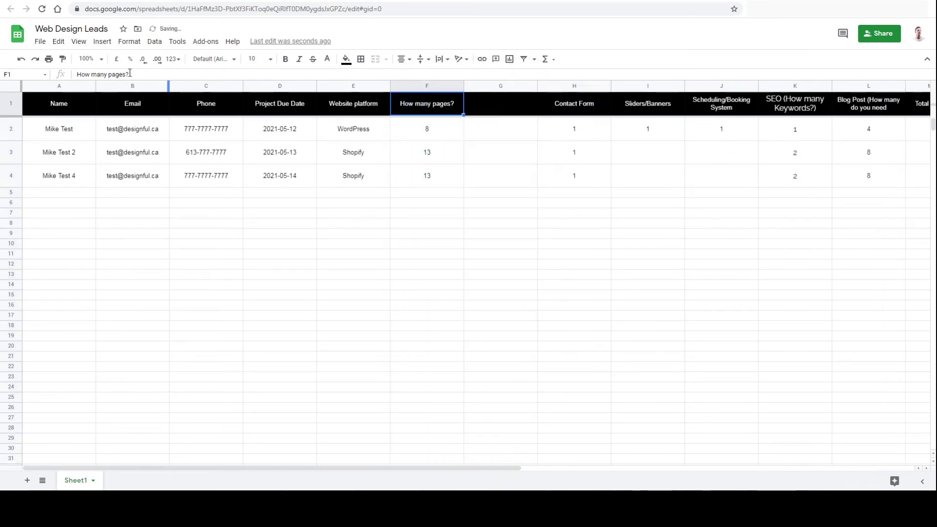
left_click_drag(130, 73, 76, 74)
key("ctrl+c")
left_click(475, 98)
key("ctrl+v")
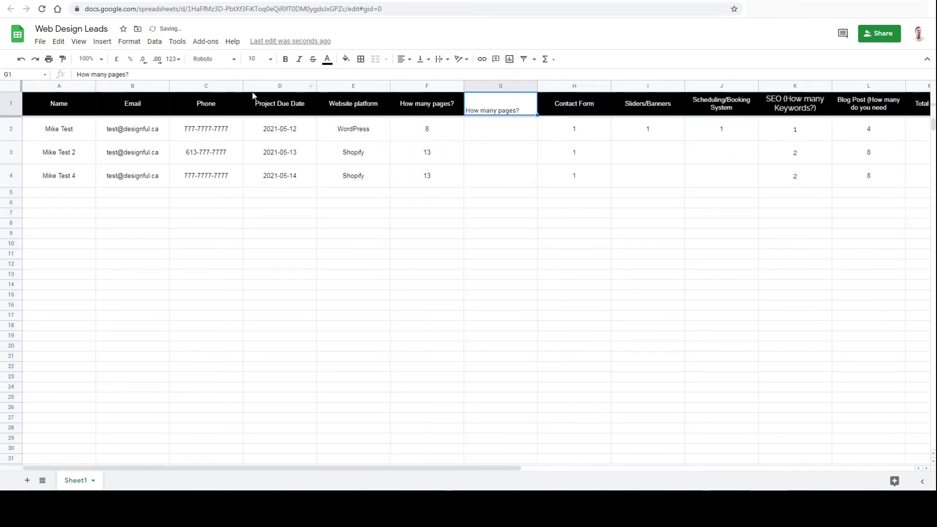
key("ctrl+z")
key("ctrl+shift+v")
left_click(129, 73)
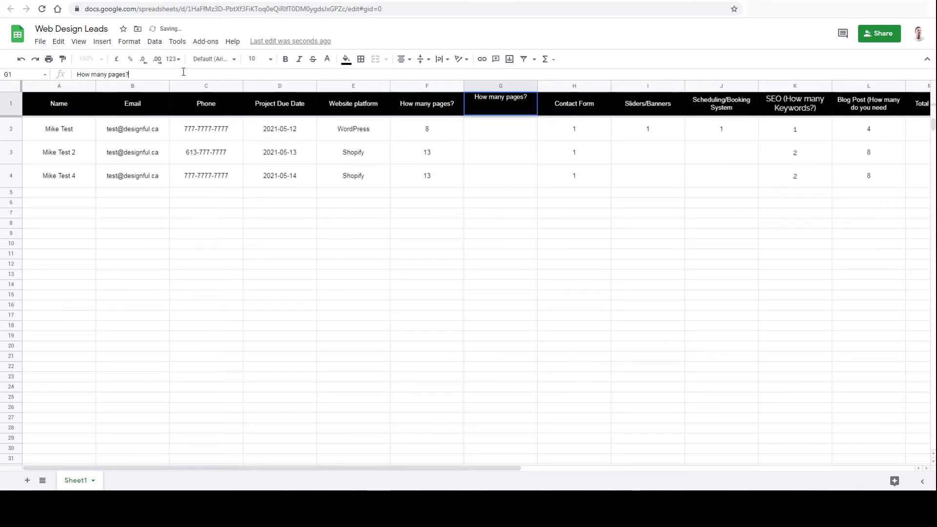
type("(COST)")
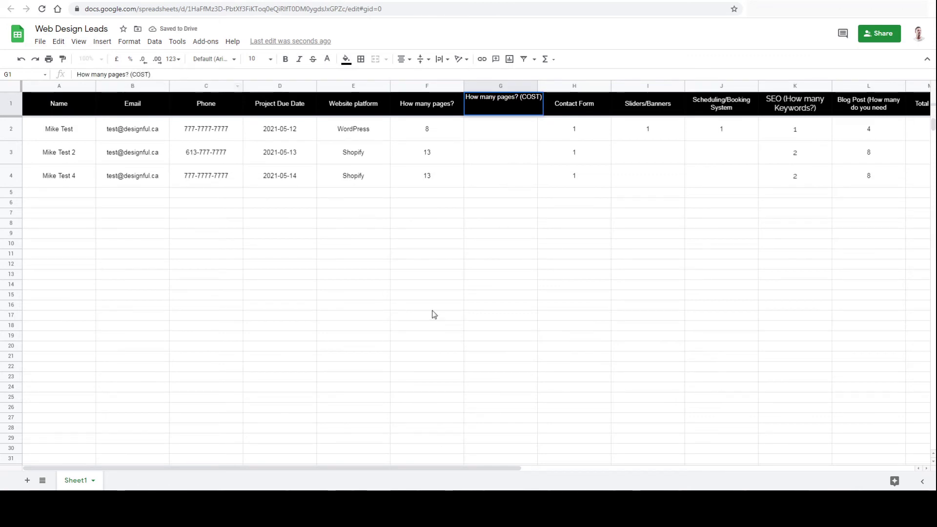
left_click(434, 314)
Rename the heading in F1 as "How many pages? (Units)"
left_click(434, 105)
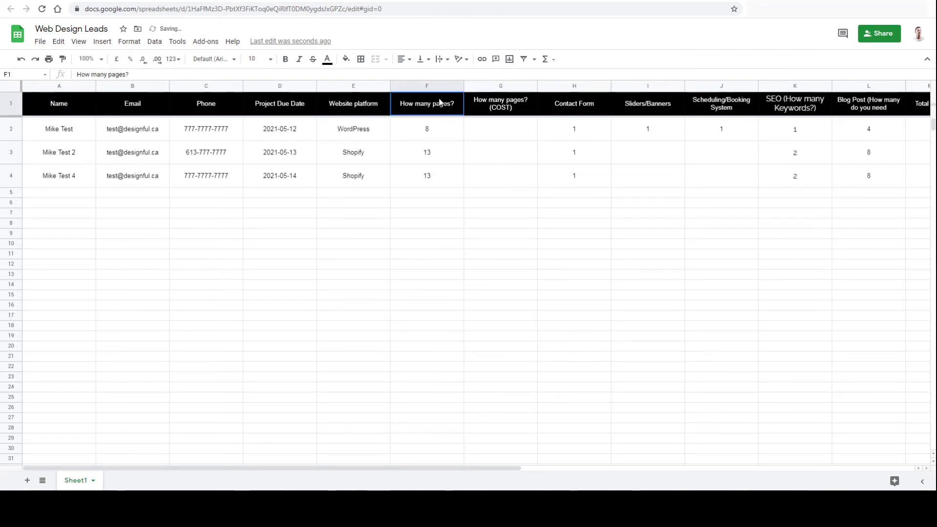
left_click(149, 77)
type("(U")
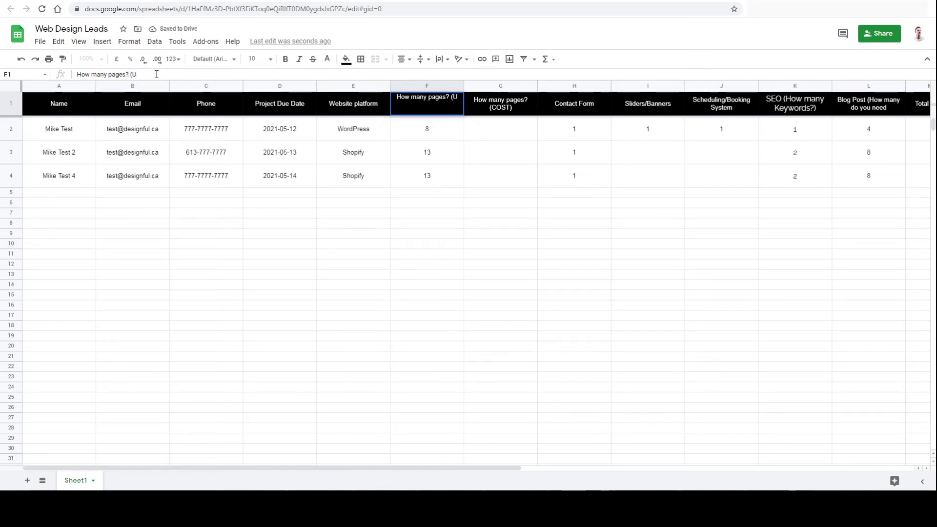
type("nits)")
left_click(451, 239)
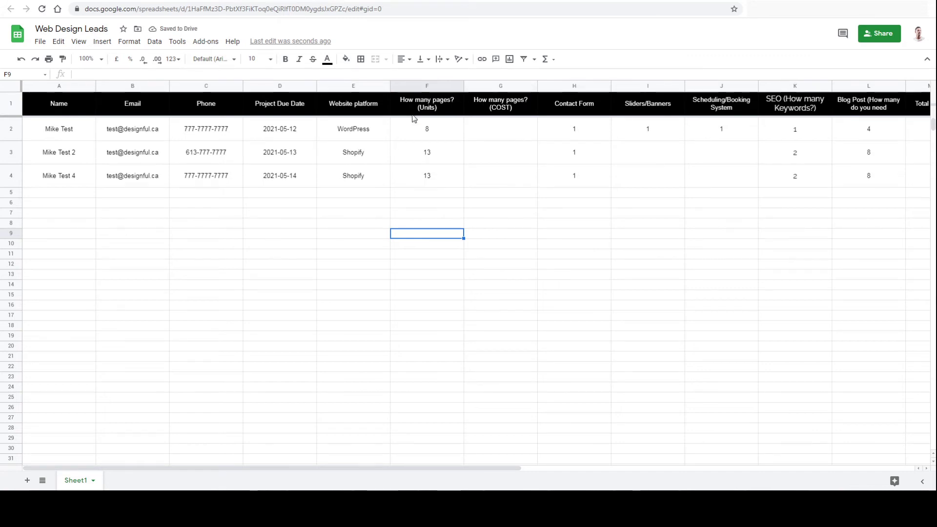
Switch to the Zapier editor and retest the Create Spreadsheet Row in Google Sheets action
left_click(152, 4)
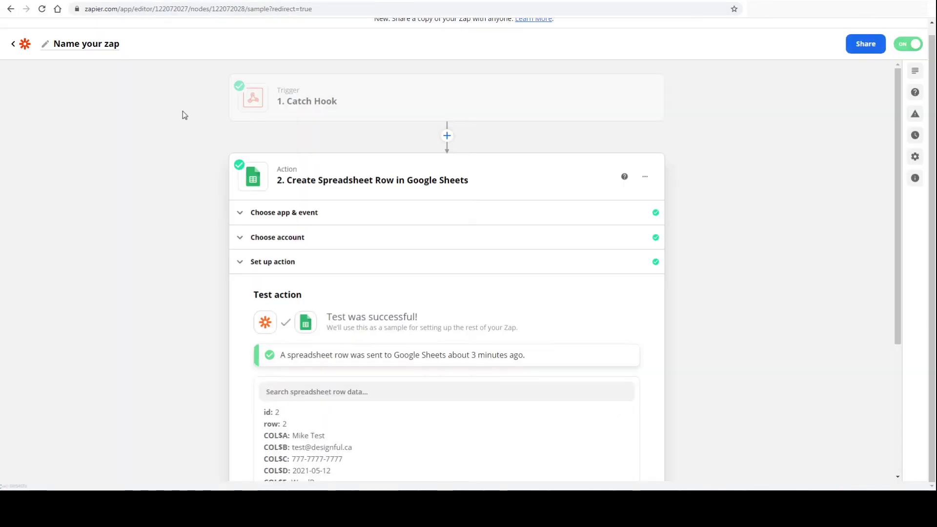
scroll(600, 265, "down", 4)
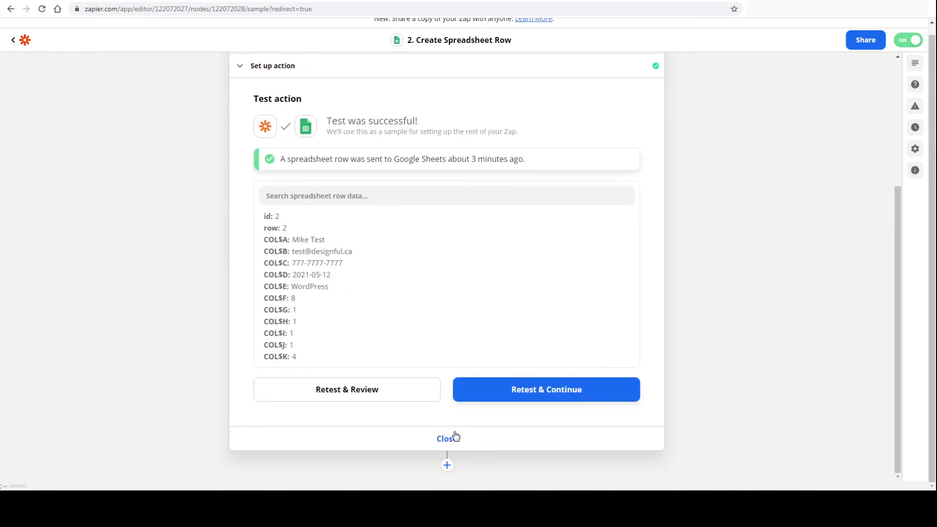
left_click(546, 393)
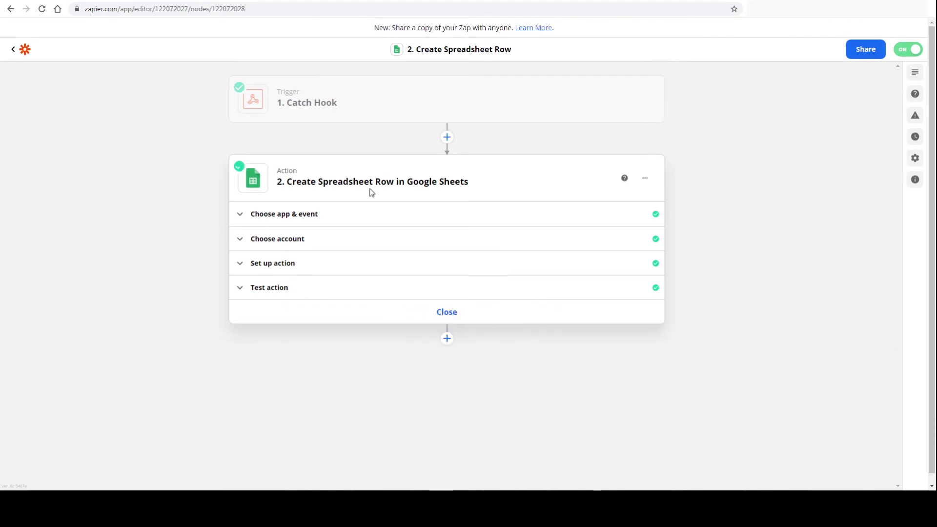
Review the Create Spreadsheet Row action's column-to-quote-item field mapping and return to the Web Design Leads sheet
left_click(355, 266)
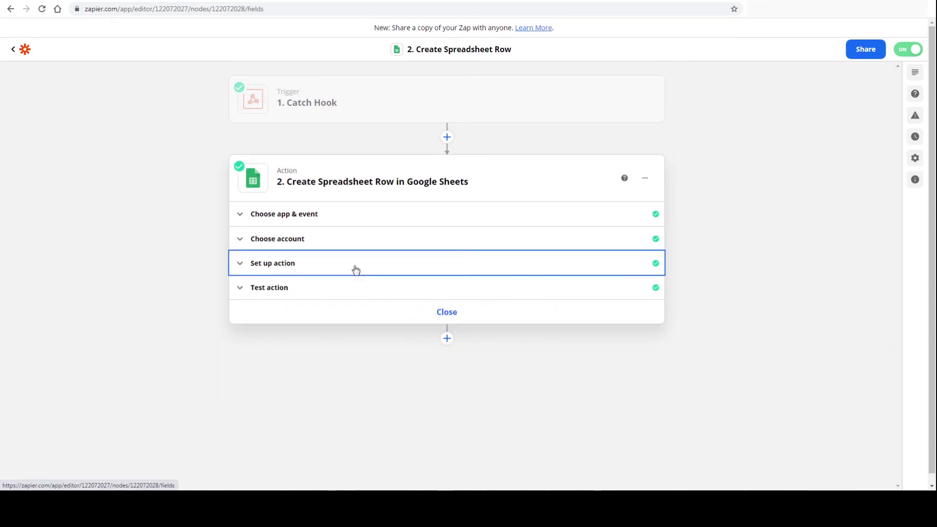
scroll(695, 339, "down", 5)
scroll(690, 332, "down", 5)
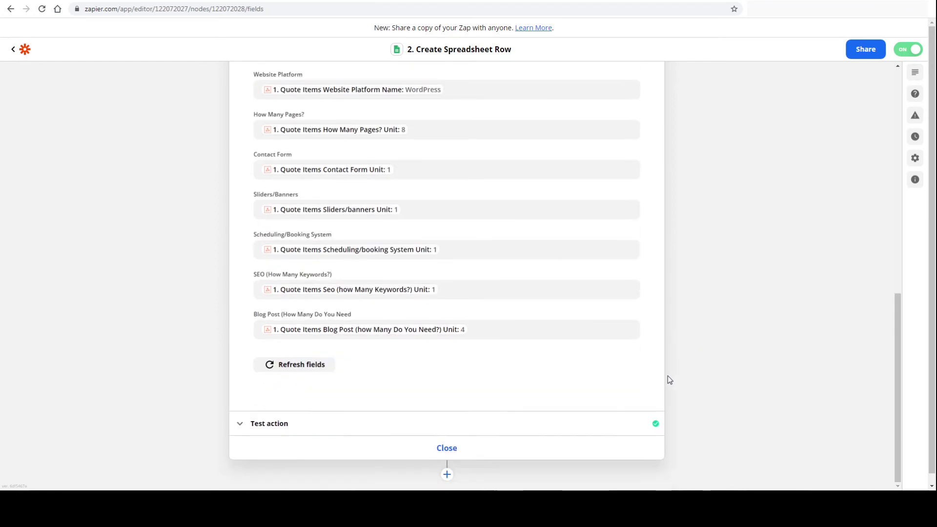
left_click(300, 2)
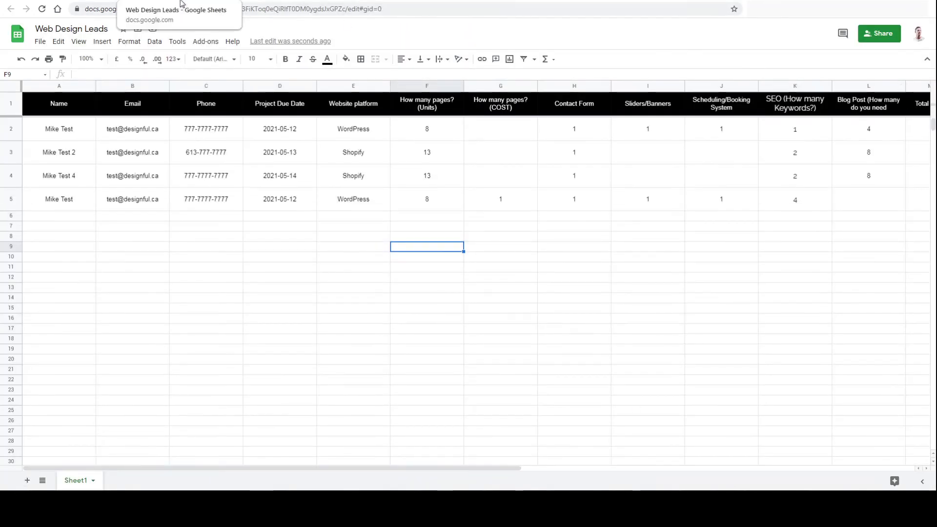
Format the Total Price heading in M1 as bold with font size 14
left_click(919, 103)
left_click(270, 59)
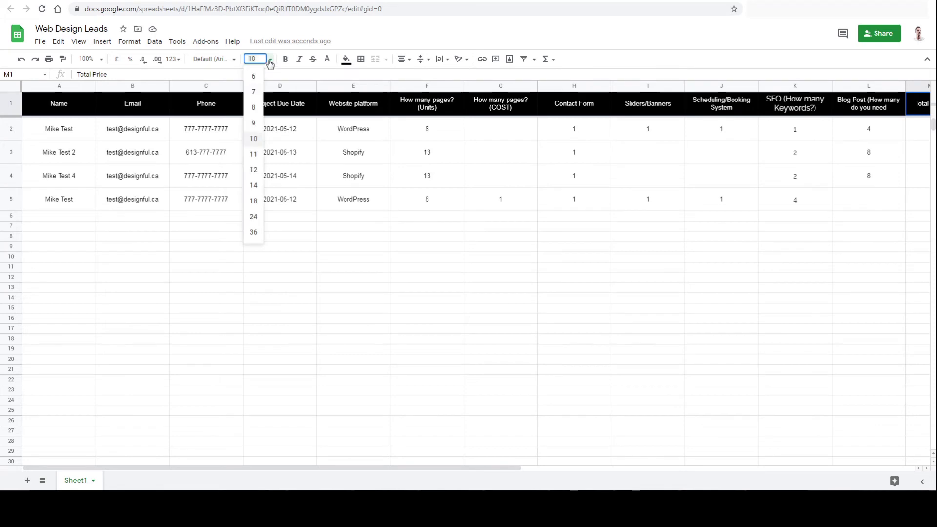
left_click(254, 185)
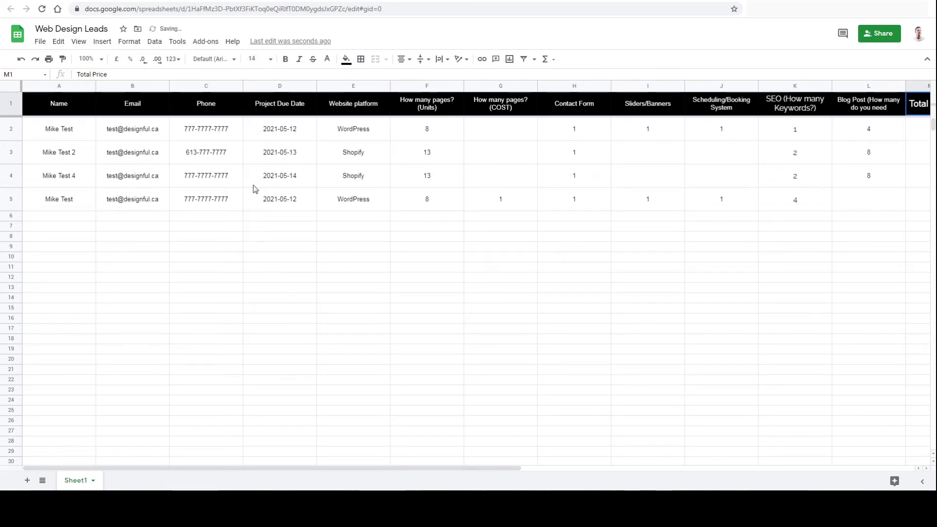
left_click(285, 59)
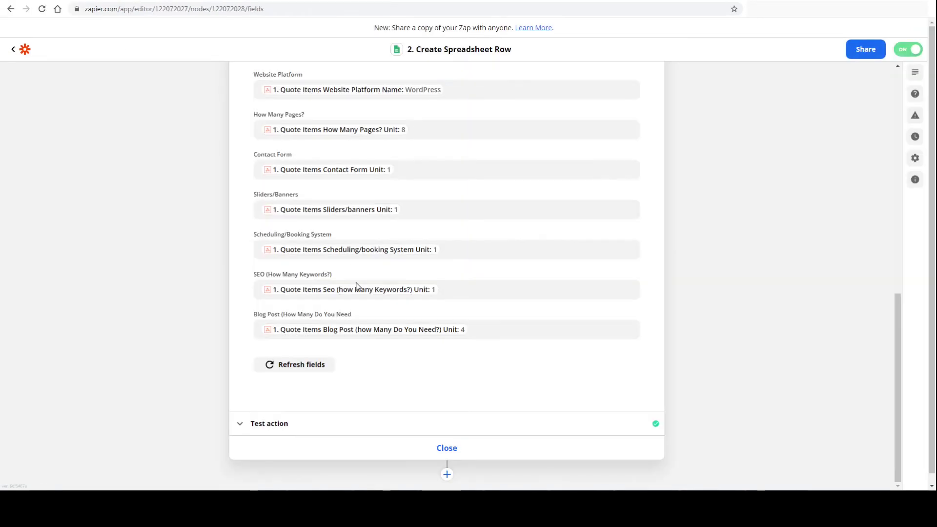
In the Zapier editor, refresh the Create Spreadsheet Row fields and map Total Price to "Quote Items Total Price Price"
left_click(315, 366)
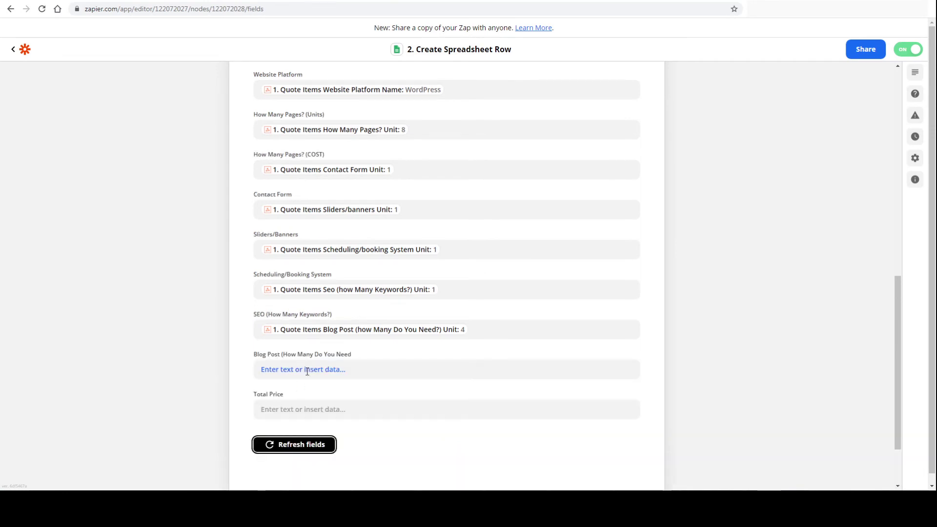
left_click(306, 410)
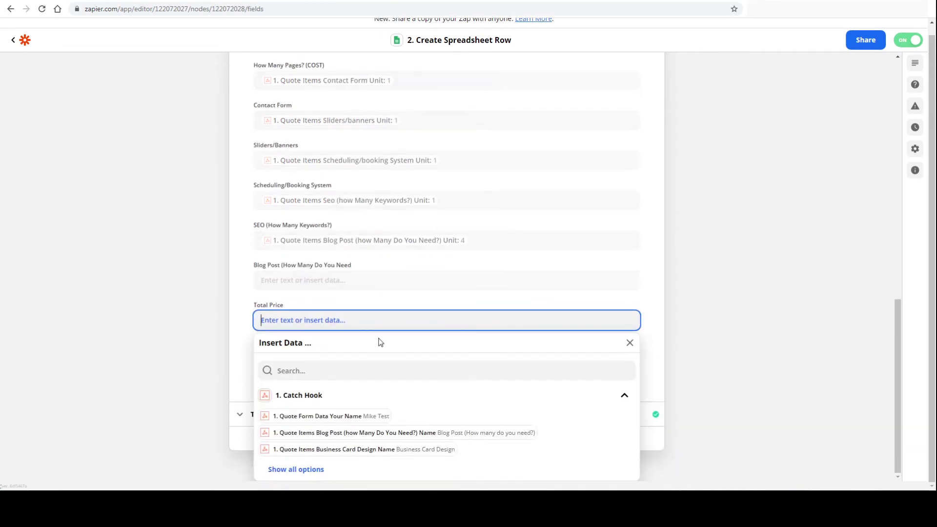
left_click(283, 371)
type("price")
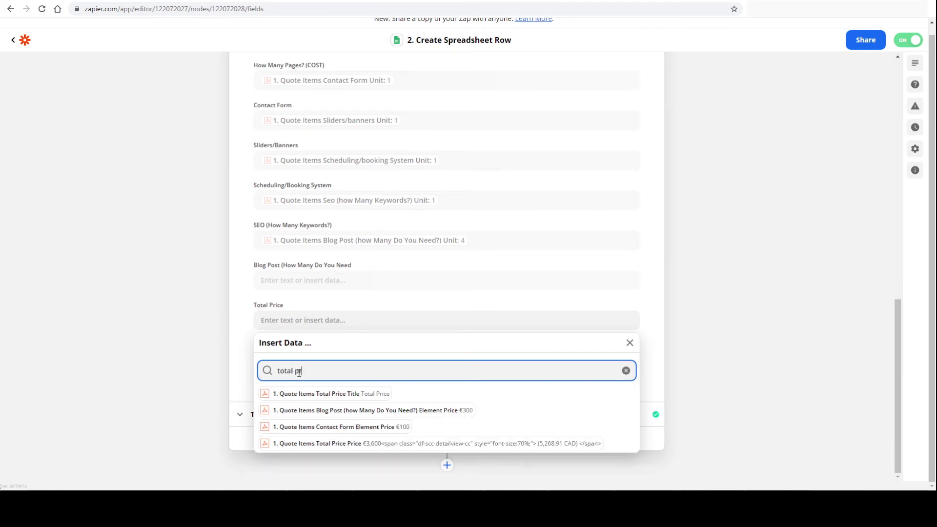
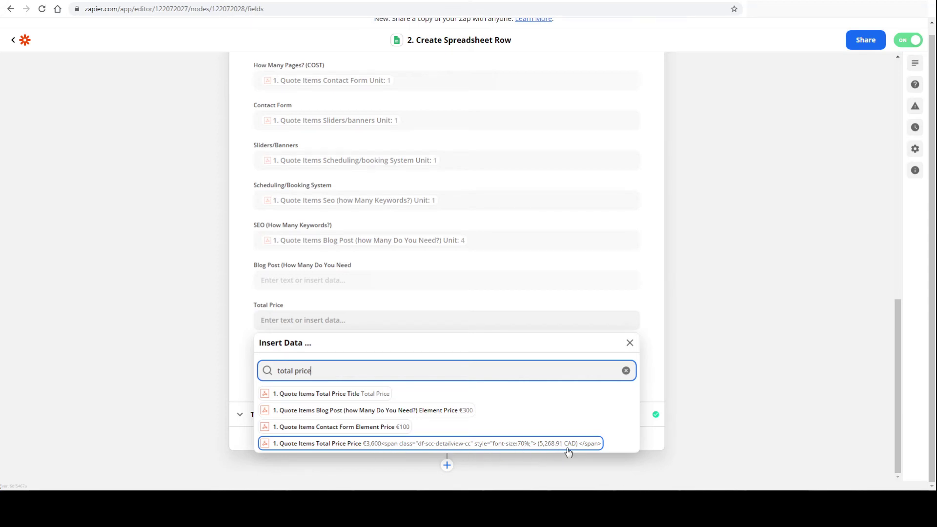
left_click(417, 444)
left_click(147, 306)
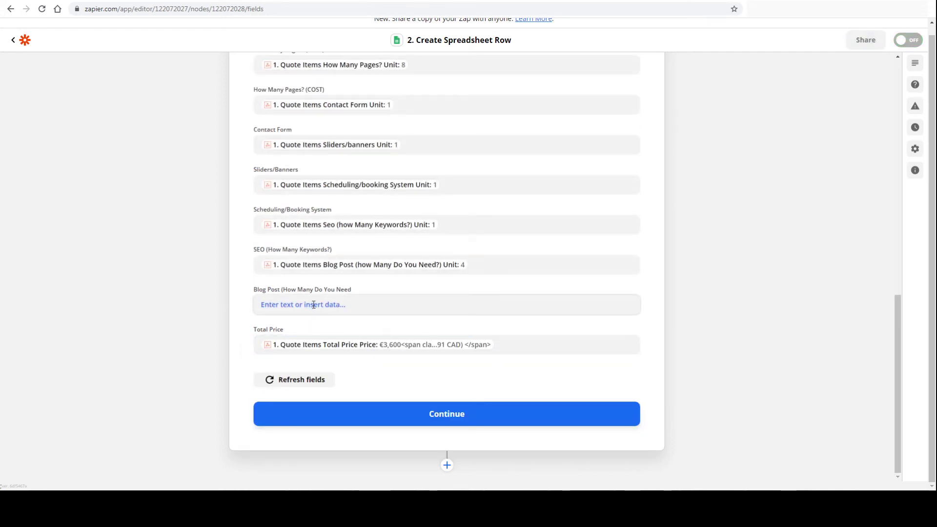
Move the "Blog Post (how Many Do You Need?) Unit" mapping from the SEO field to the Blog Post field
scroll(356, 265, "up", 5)
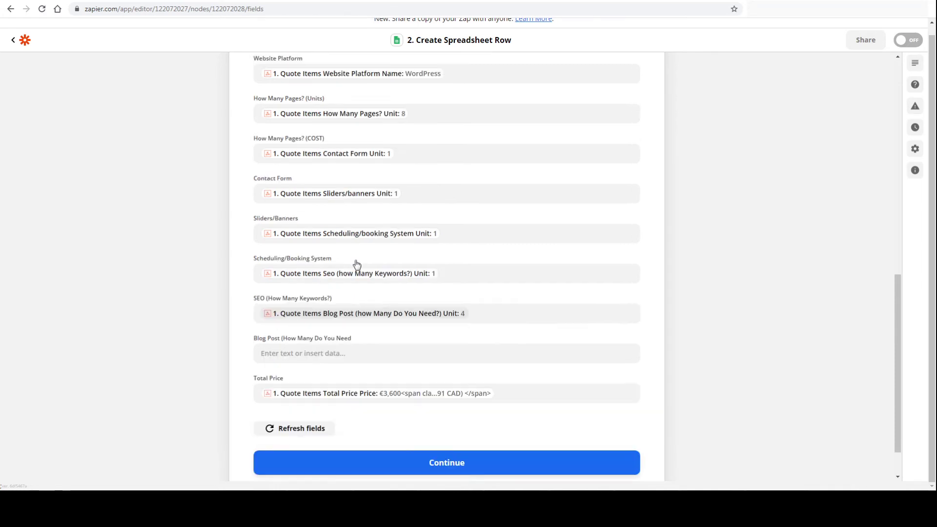
scroll(364, 271, "up", 1)
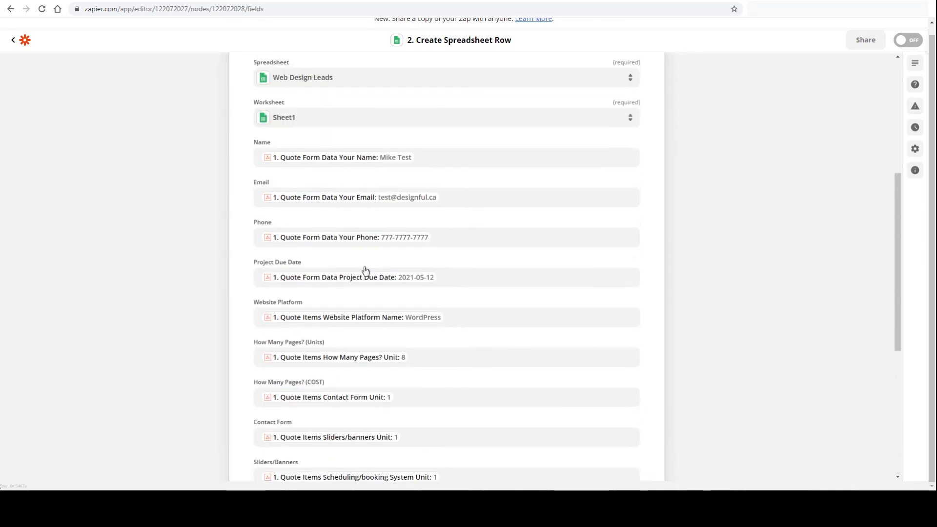
scroll(364, 271, "down", 1)
scroll(366, 271, "down", 1)
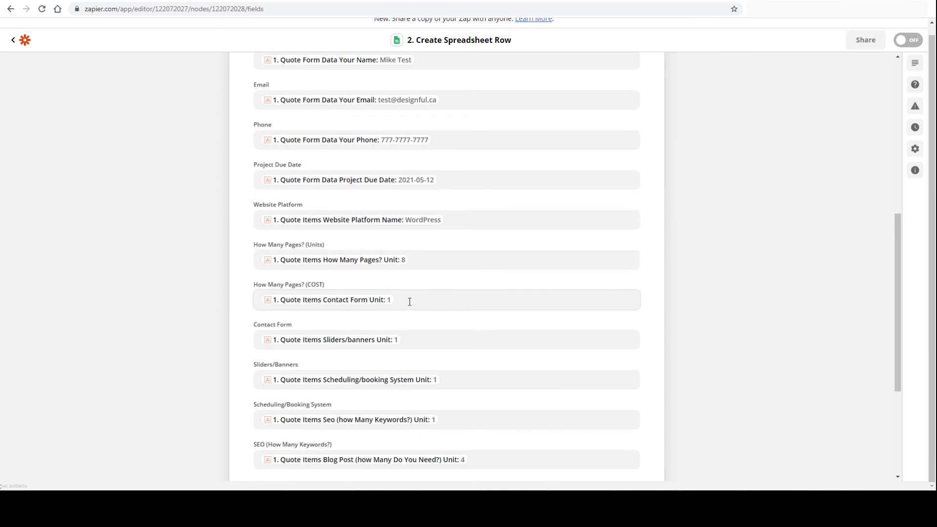
scroll(397, 284, "down", 2)
left_click(411, 371)
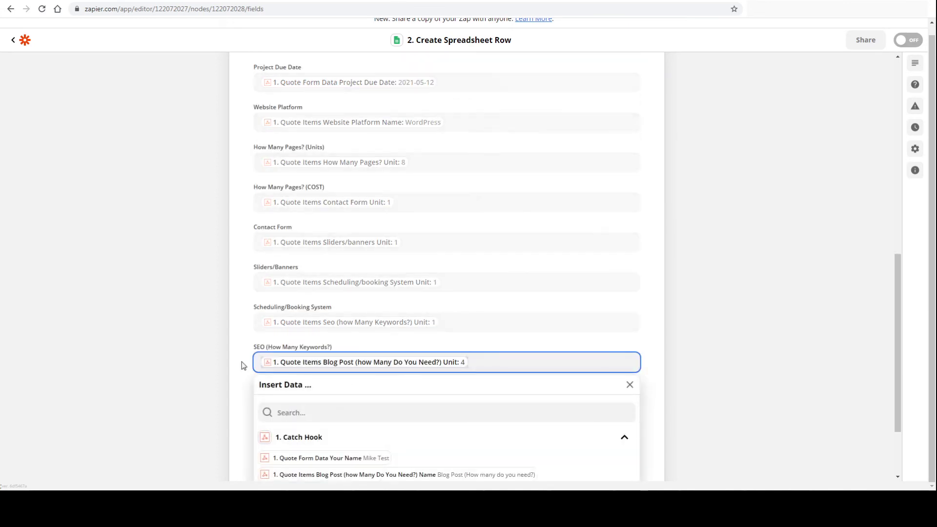
key("BackSpace")
left_click(173, 375)
left_click(323, 404)
type("1. Quote Items Blog Post (how Many Do You Need?) Unit: 4")
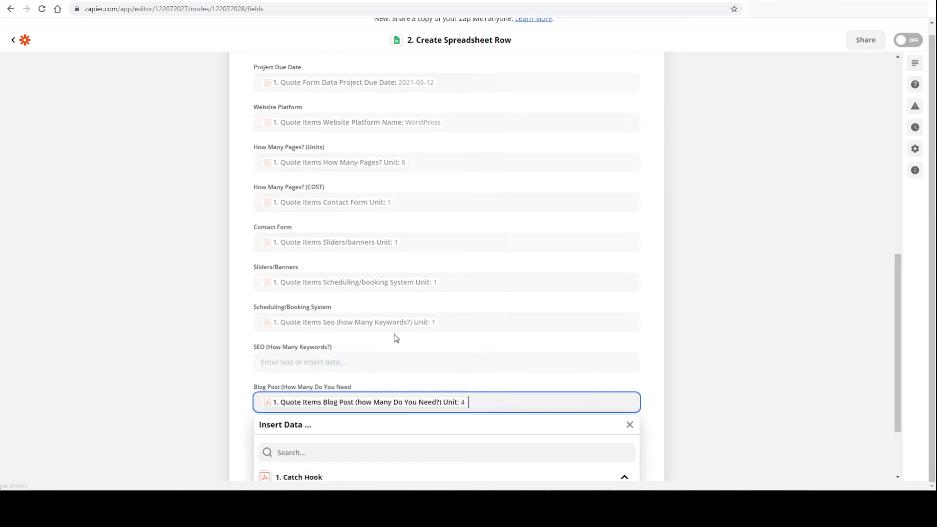
Move the "Seo (how Many Keywords?) Unit" mapping from Scheduling/Booking System to the SEO (How Many Keywords?) field
left_click_drag(452, 323, 220, 318)
key("ctrl+x")
left_click(191, 349)
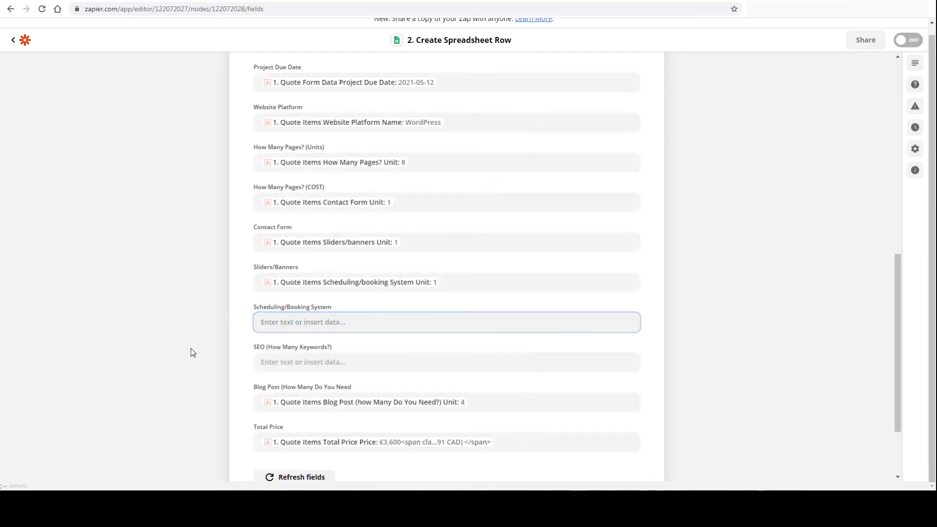
left_click(303, 361)
key("ctrl+v")
Move the "Scheduling/booking System Unit" mapping from Sliders/Banners to the Scheduling/Booking System field
left_click_drag(449, 285, 237, 287)
key("ctrl+x")
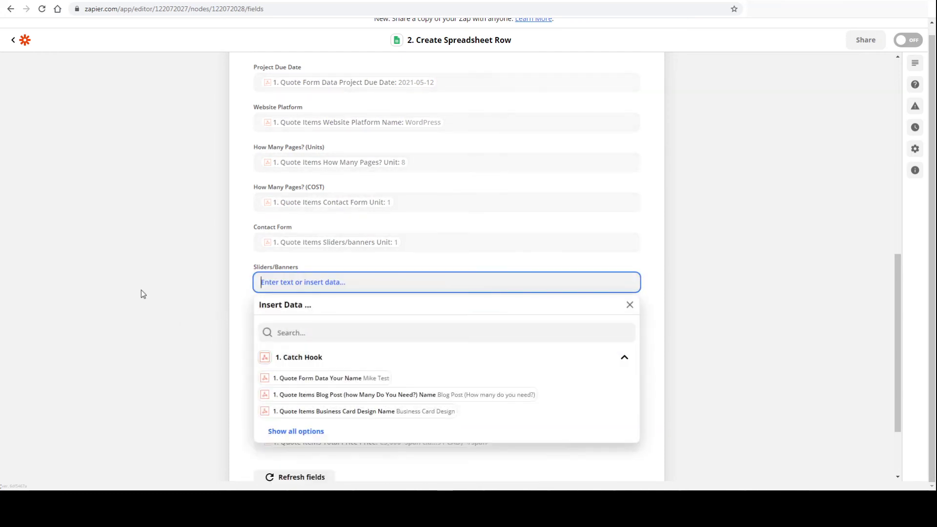
left_click(141, 290)
left_click(322, 323)
key("ctrl+v")
Move the "Sliders/banners Unit" mapping from Contact Form to the Sliders/Banners field
left_click_drag(434, 245, 266, 245)
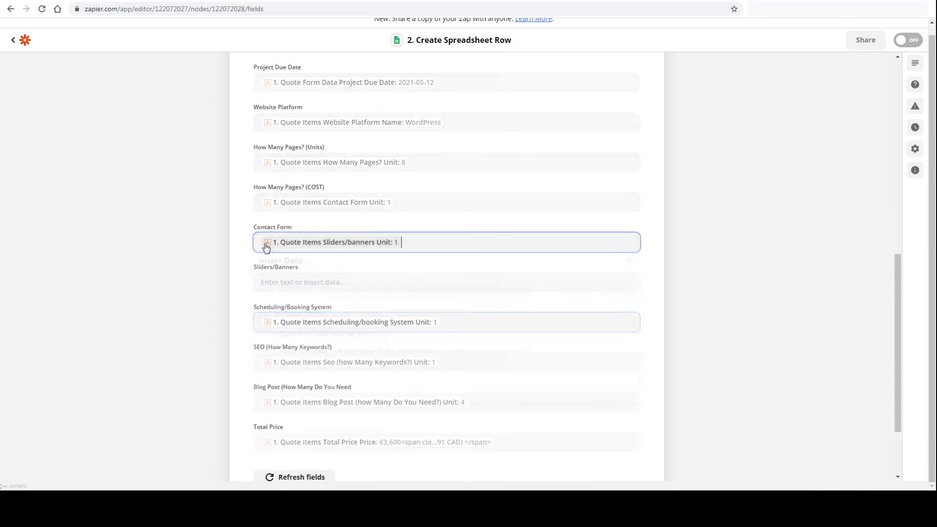
key("ctrl+x")
left_click(146, 233)
left_click(307, 277)
key("ctrl+v")
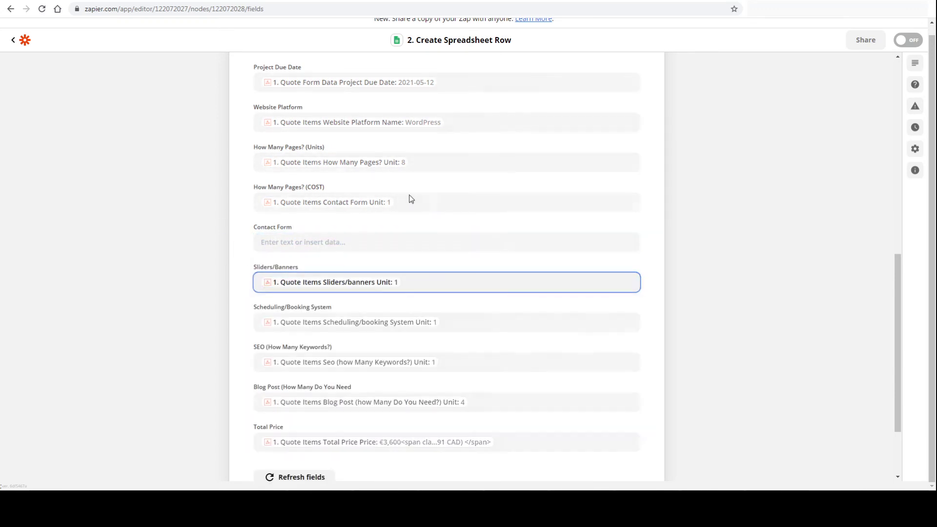
Move the "Contact Form Unit" mapping from How Many Pages? (COST) to the Contact Form field
left_click(437, 203)
key("ctrl+x")
left_click(171, 221)
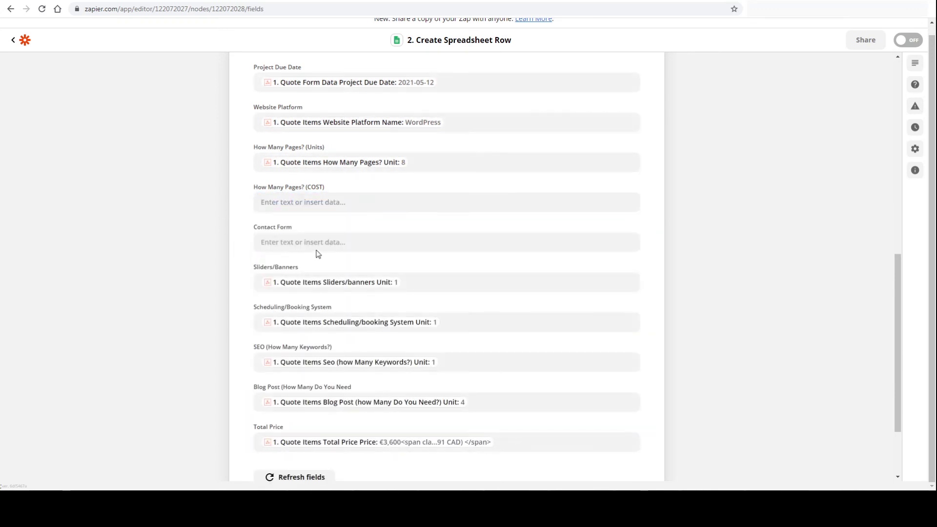
left_click(316, 253)
key("ctrl+v")
key("Escape")
left_click_drag(388, 169, 443, 158)
key("ctrl+x")
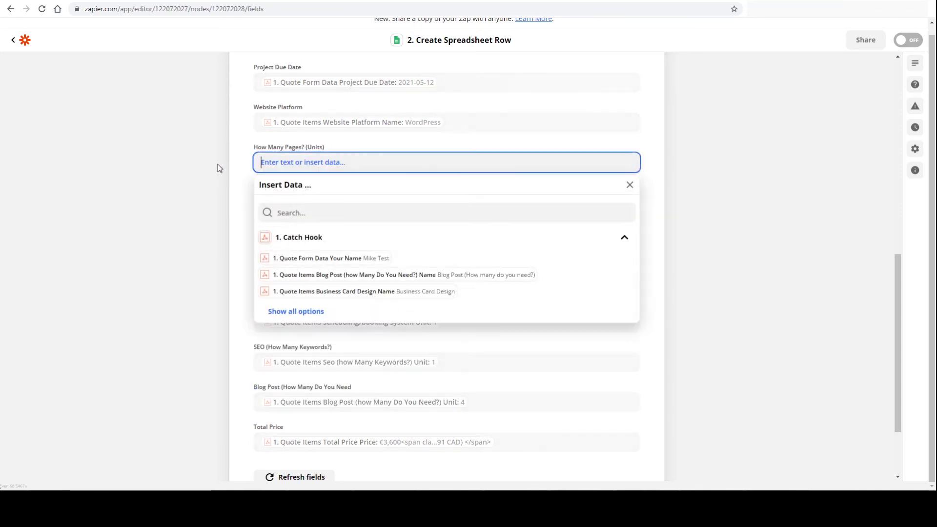
left_click(218, 166)
left_click(331, 204)
key("ctrl+v")
left_click(326, 163)
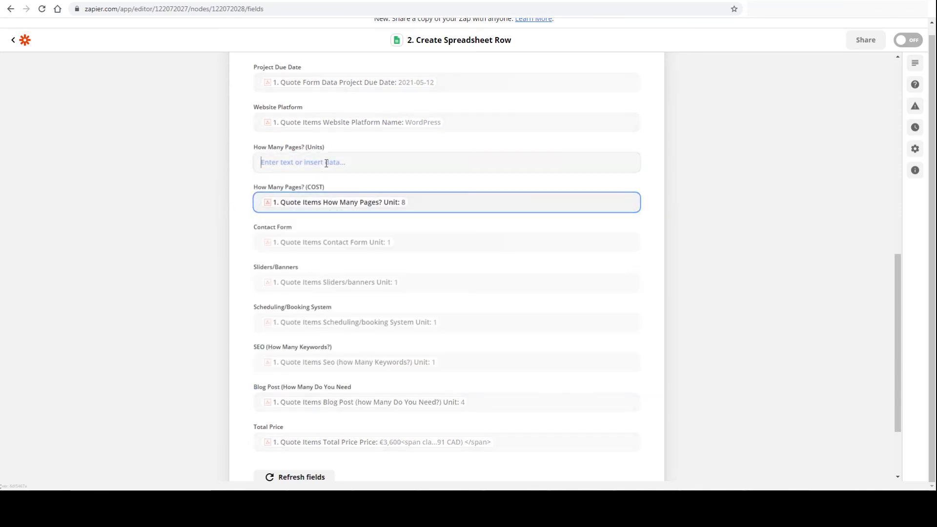
key("ctrl+v")
left_click(172, 170)
left_click(427, 202)
key("BackSpace")
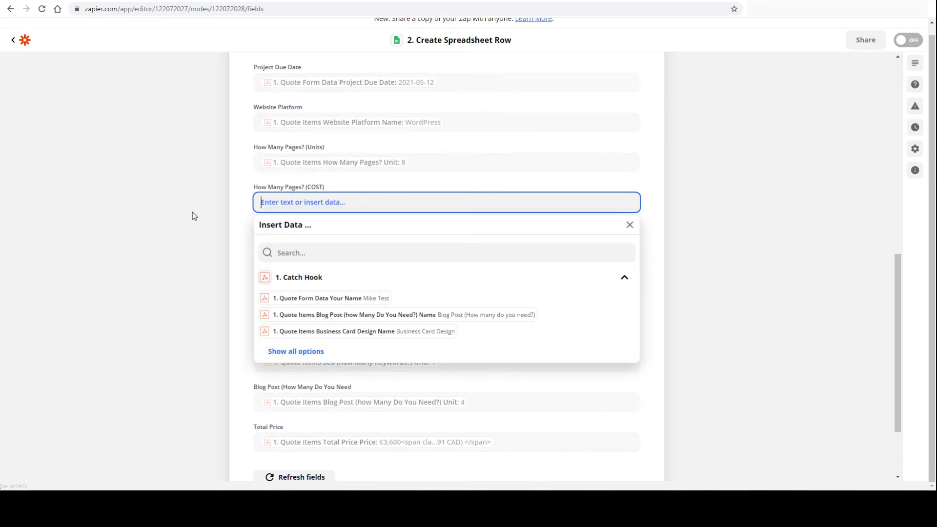
left_click(704, 220)
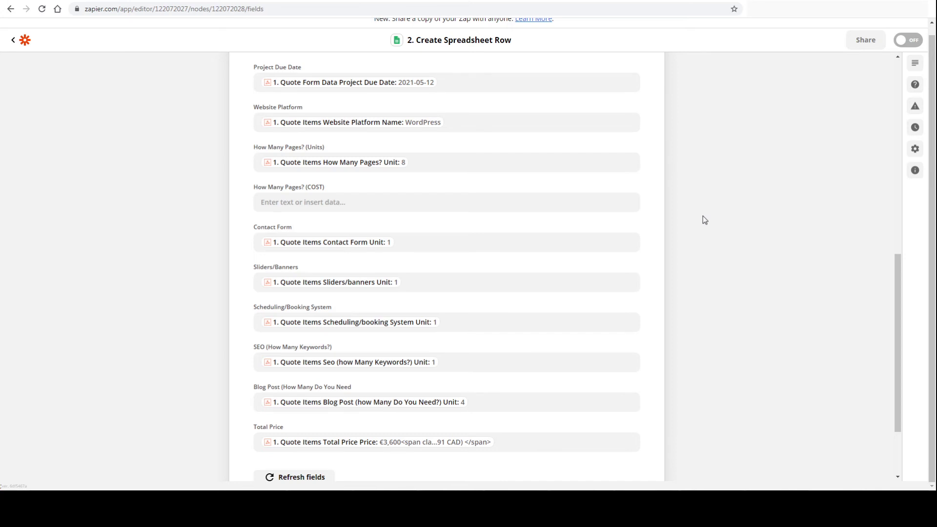
Search the hook data for "how many pages" and map How Many Pages? (COST) to "Quote Items How Many Pages? Unit Price"
left_click(347, 203)
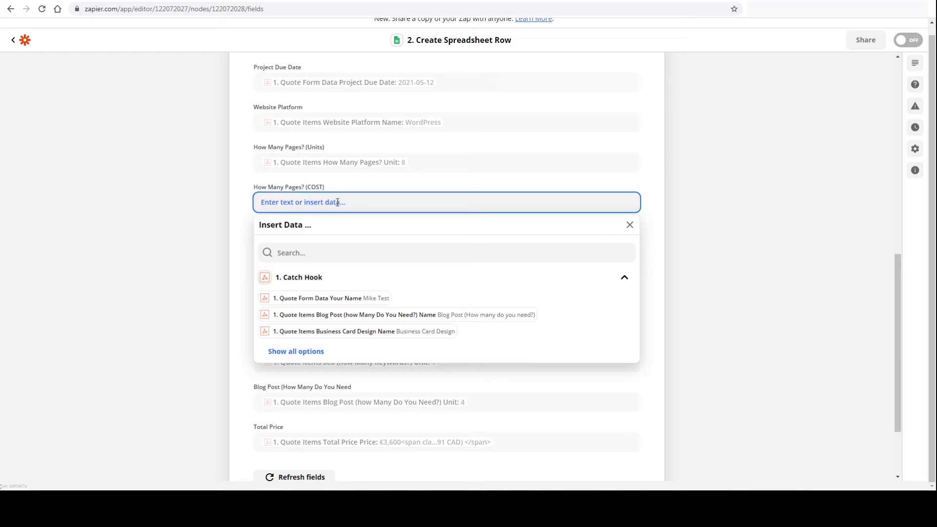
type("how ma")
key("BackSpace")
key("BackSpace")
key("BackSpace")
key("BackSpace")
key("BackSpace")
key("BackSpace")
left_click(312, 252)
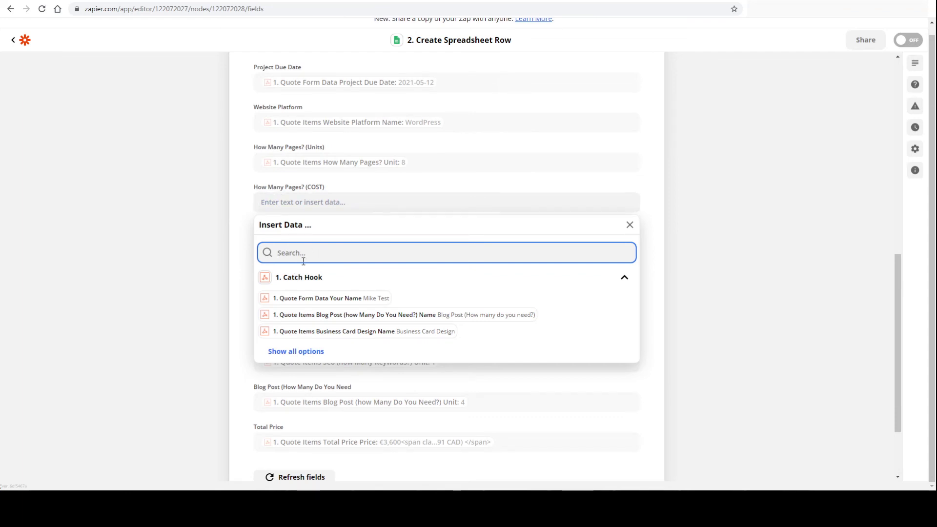
type("howman")
key("BackSpace")
key("BackSpace")
key("BackSpace")
type("many pages")
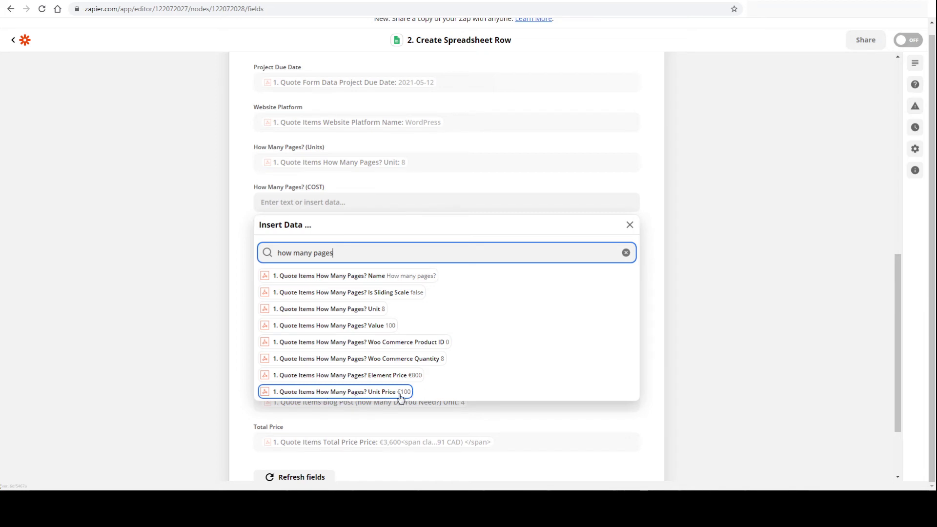
left_click(368, 396)
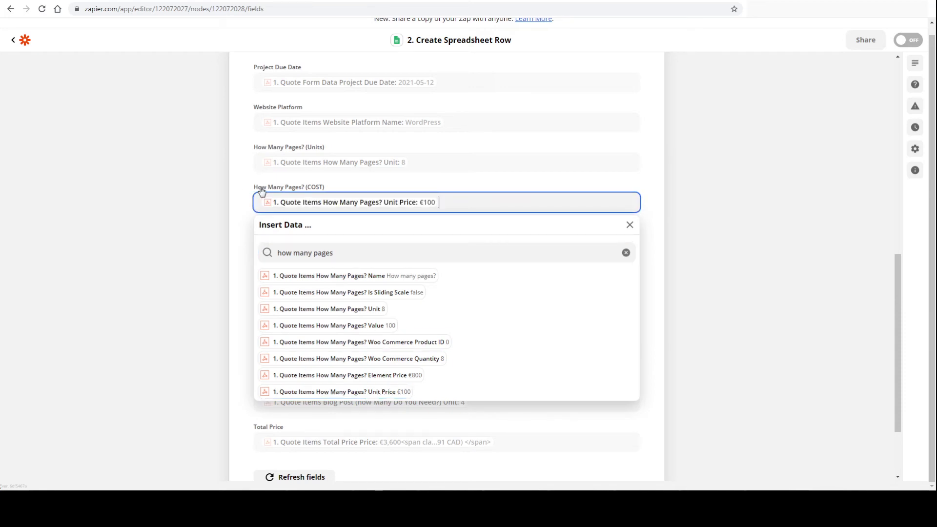
left_click(214, 235)
Continue to the action's test section and retest Create Spreadsheet Row with the revised mapping
scroll(540, 363, "down", 2)
left_click(468, 417)
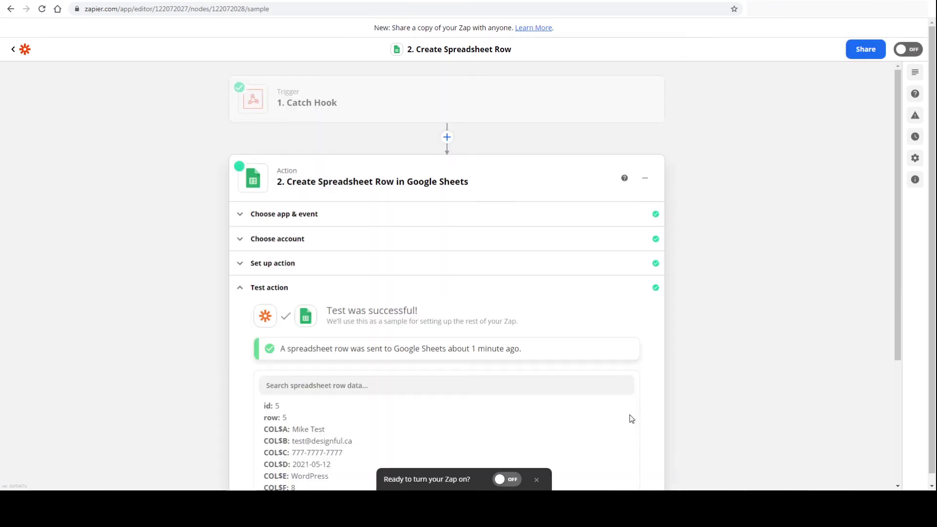
scroll(632, 419, "down", 4)
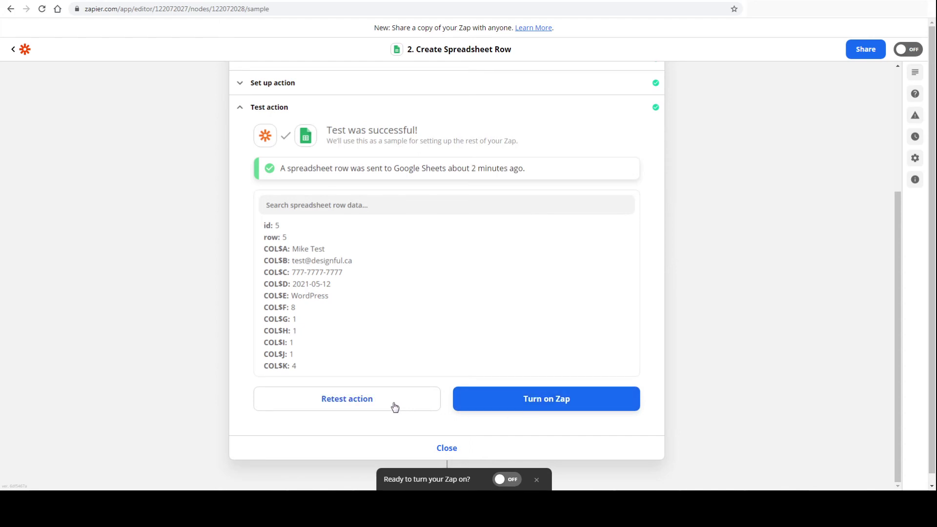
left_click(351, 400)
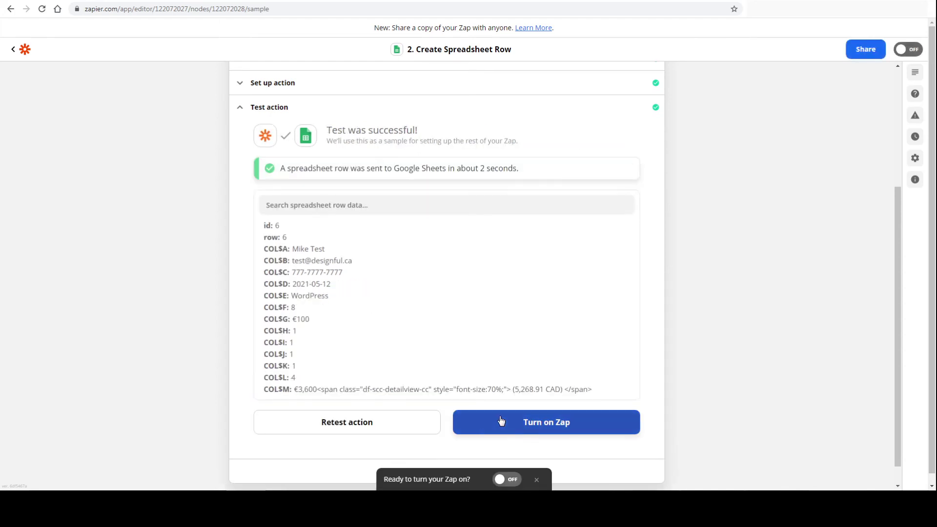
Check the new test row in the Web Design Leads sheet, and return to Zapier to turn on the Zap
left_click(292, 0)
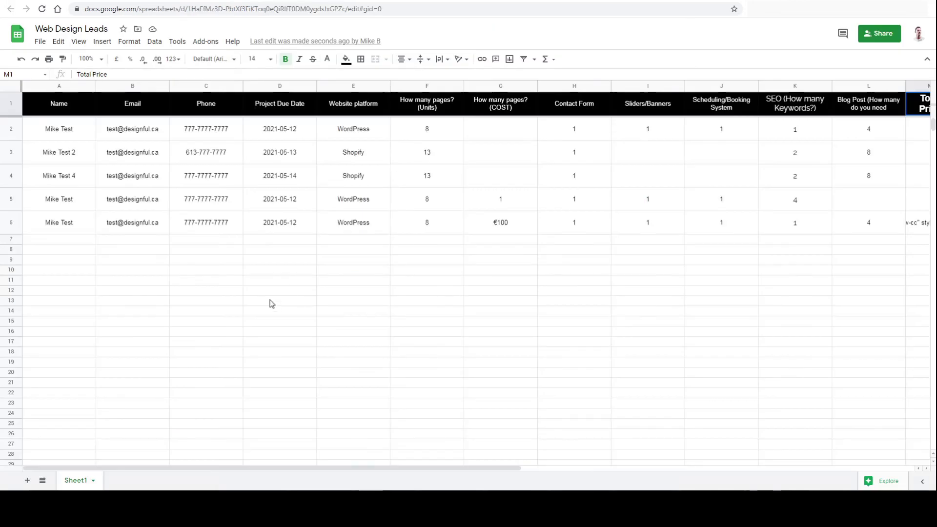
left_click(268, 303)
left_click_drag(492, 469, 382, 470)
left_click(63, 1)
left_click(525, 422)
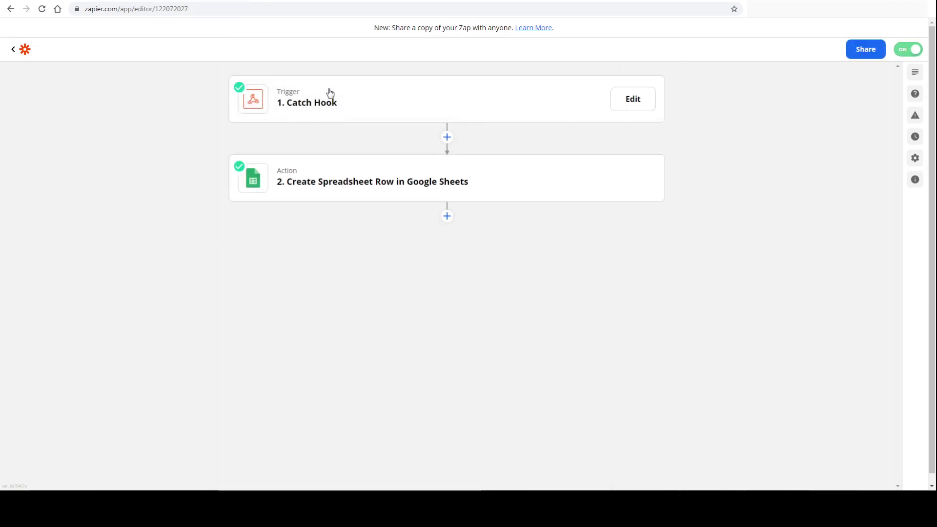
Switch back to the Web Design Leads sheet and examine the page units and website platform in row 6
left_click(293, 0)
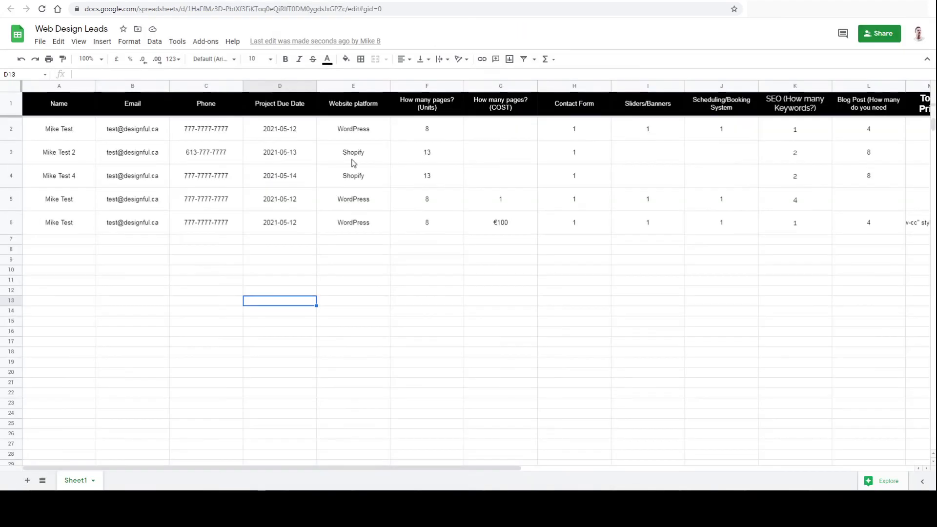
left_click(421, 272)
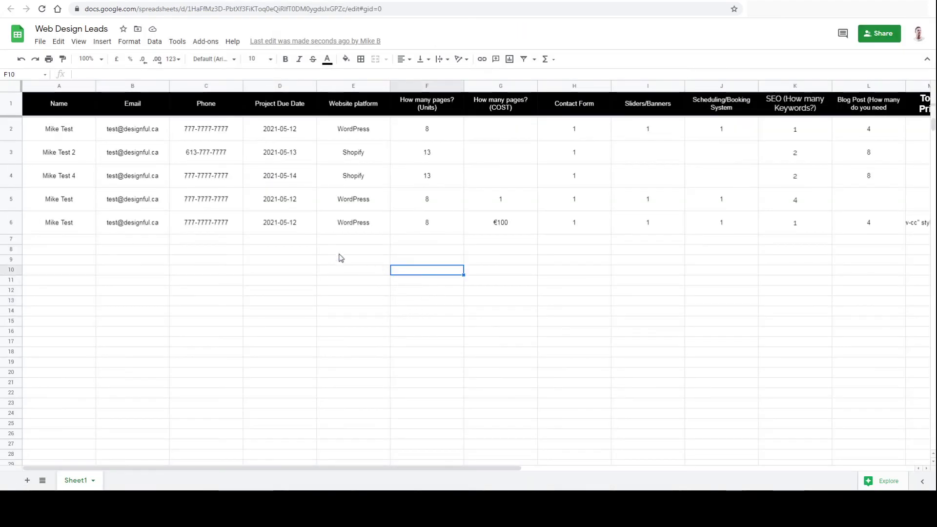
left_click(442, 230)
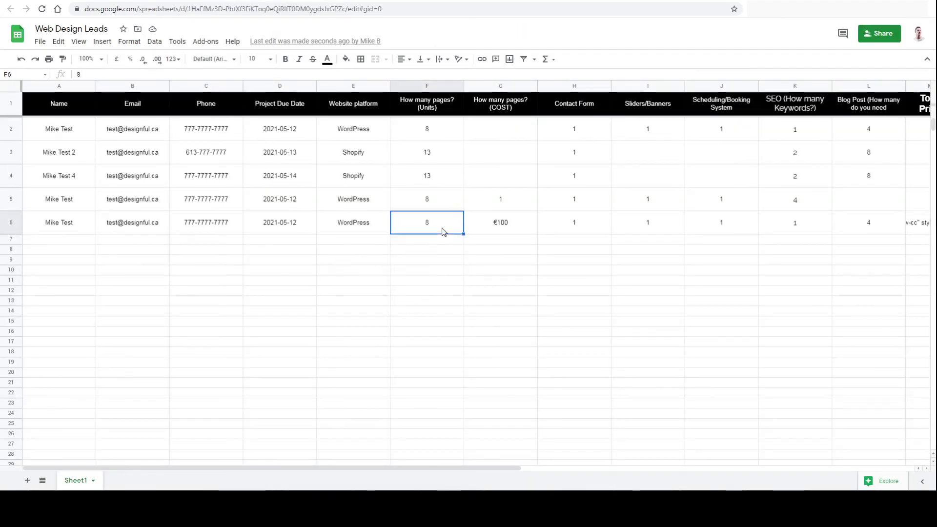
left_click(417, 240)
left_click(397, 228)
left_click(344, 227)
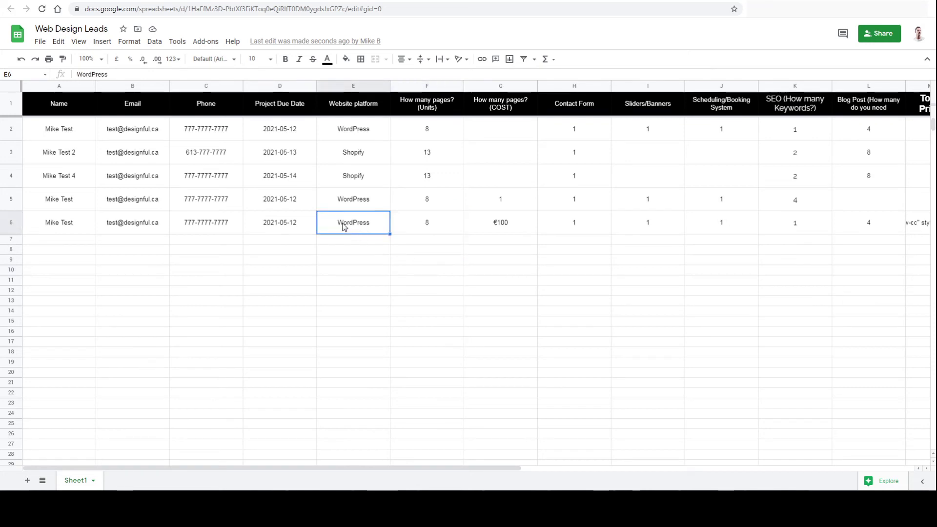
Compare the How many pages? (COST) value in row 6 of the Web Design Leads sheet with its column header and page units
left_click(498, 227)
left_click(499, 109)
left_click(508, 224)
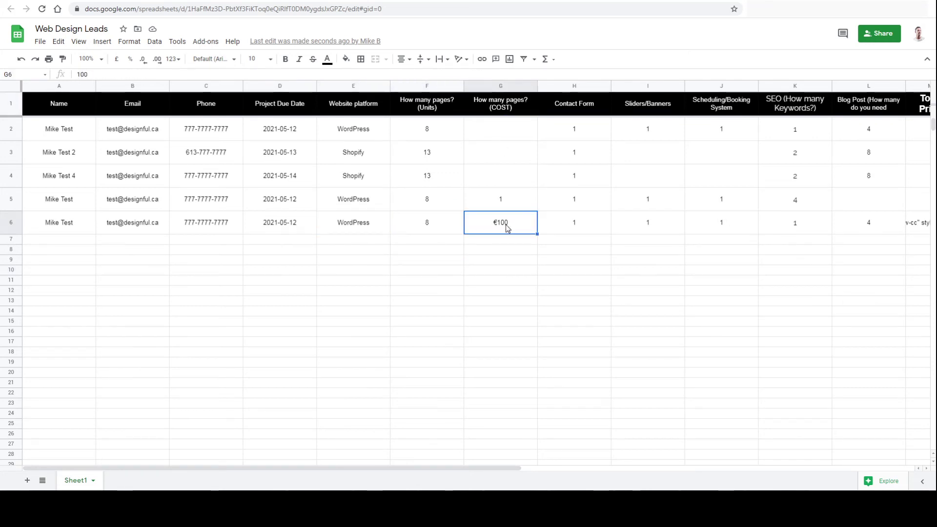
left_click(442, 232)
left_click(493, 236)
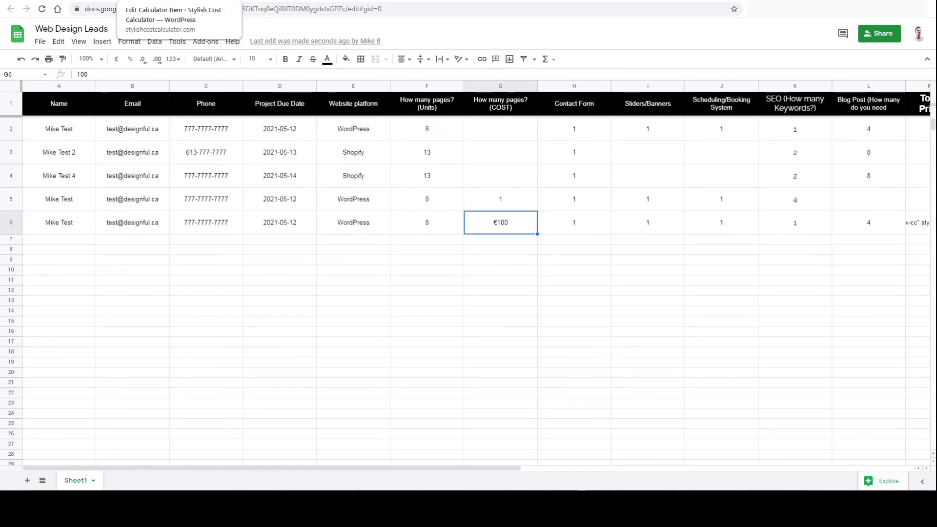
Switch to the Stylish Cost Calculator editor and set the preview's How many pages? slider to 8
left_click(178, 1)
left_click(572, 208)
scroll(793, 270, "up", 3)
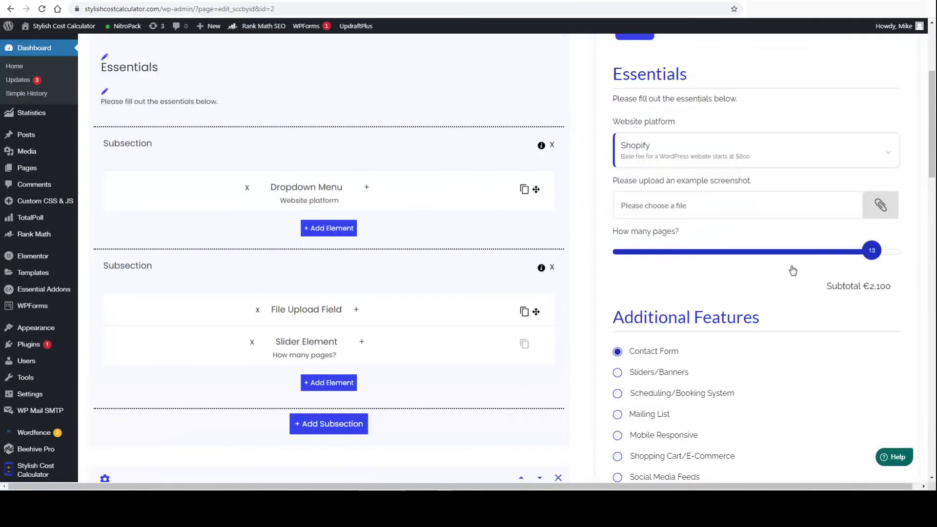
left_click_drag(862, 249, 764, 255)
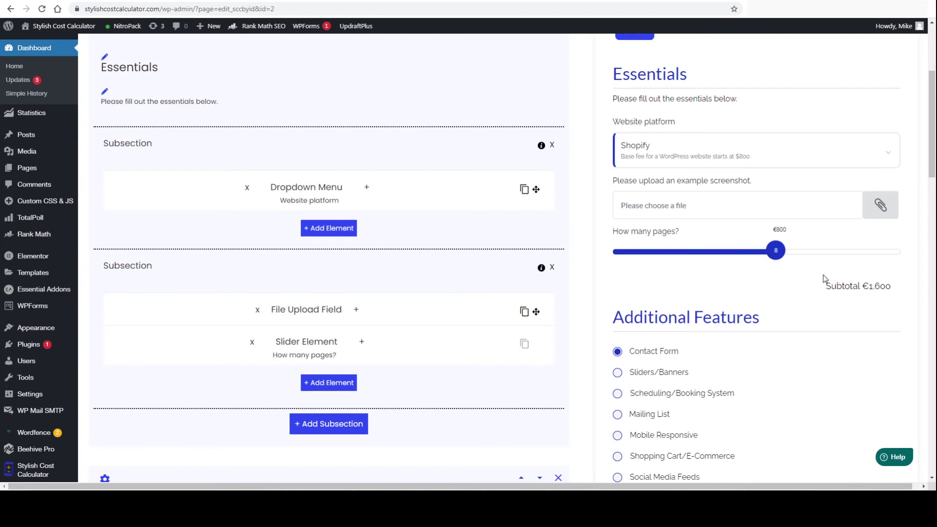
Open the preview's detailed quote list and examine the quantity, unit price and price of the How many pages? item
scroll(825, 286, "down", 5)
scroll(722, 444, "down", 3)
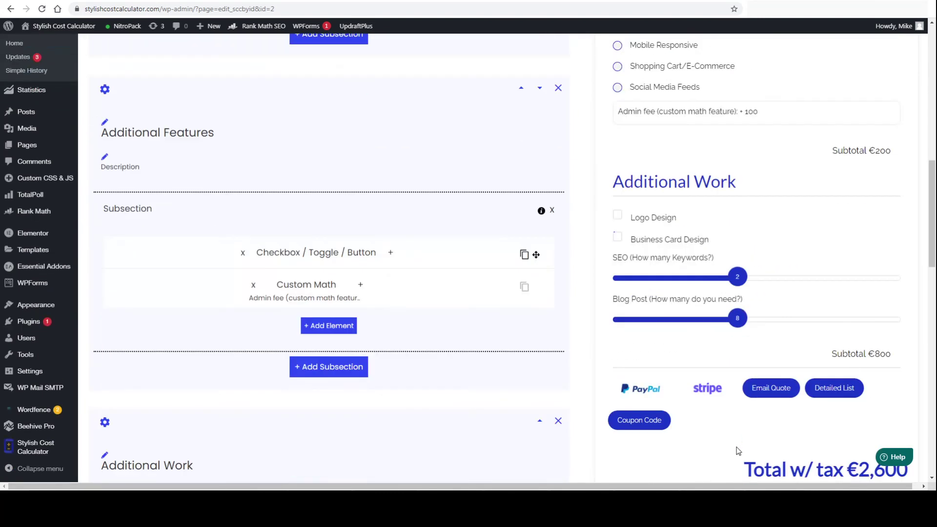
left_click(833, 392)
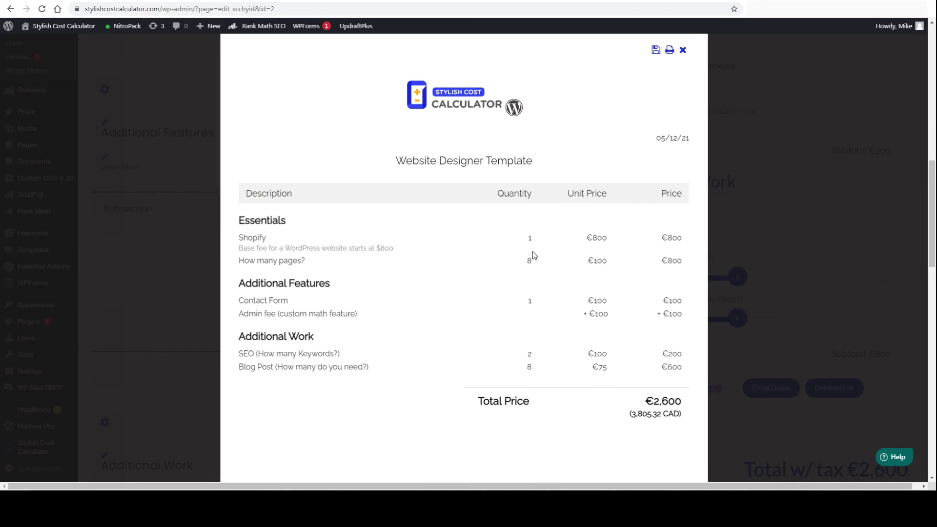
left_click_drag(657, 260, 690, 260)
left_click(679, 285)
left_click_drag(565, 192, 616, 203)
left_click(608, 270)
left_click_drag(534, 261, 524, 268)
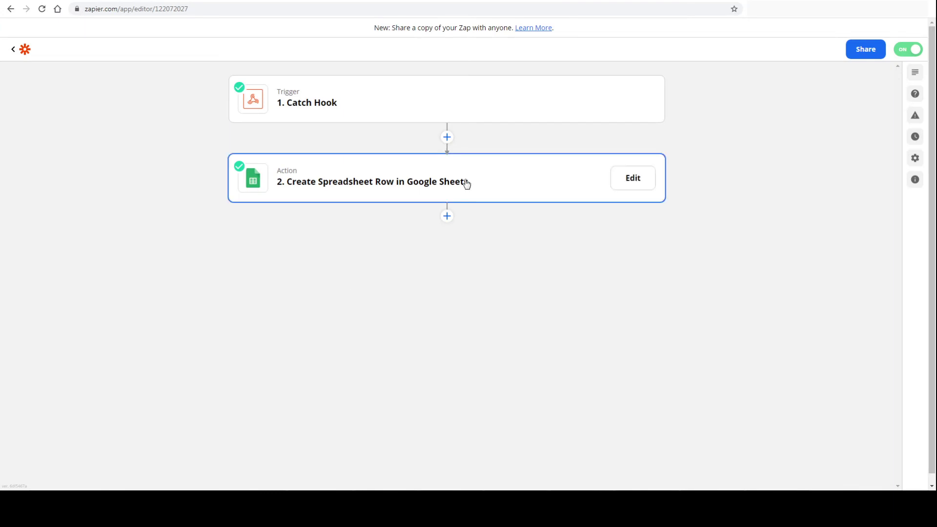
In Zapier's Create Spreadsheet Row setup, search for "how many pages" and map How Many Pages? (COST) to "Quote Items How Many Pages? Element Price"
left_click(467, 184)
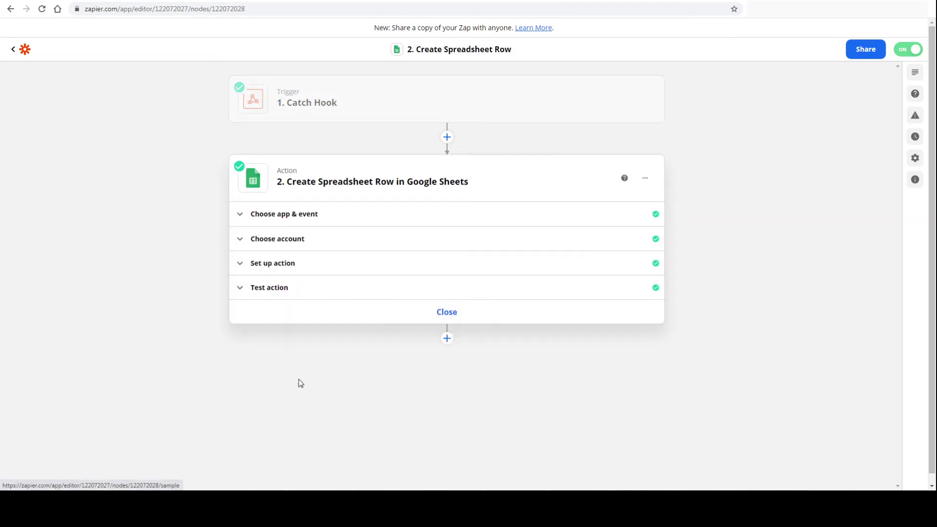
left_click(367, 293)
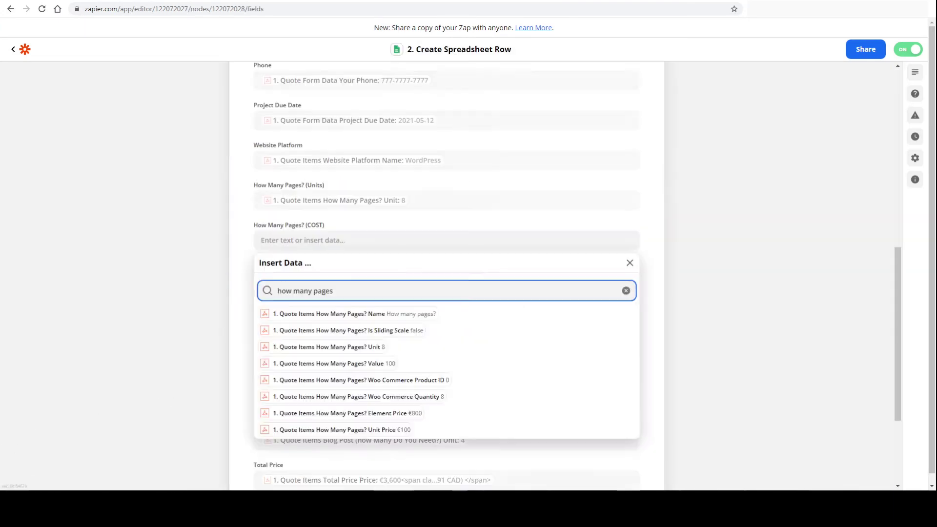
key("Escape")
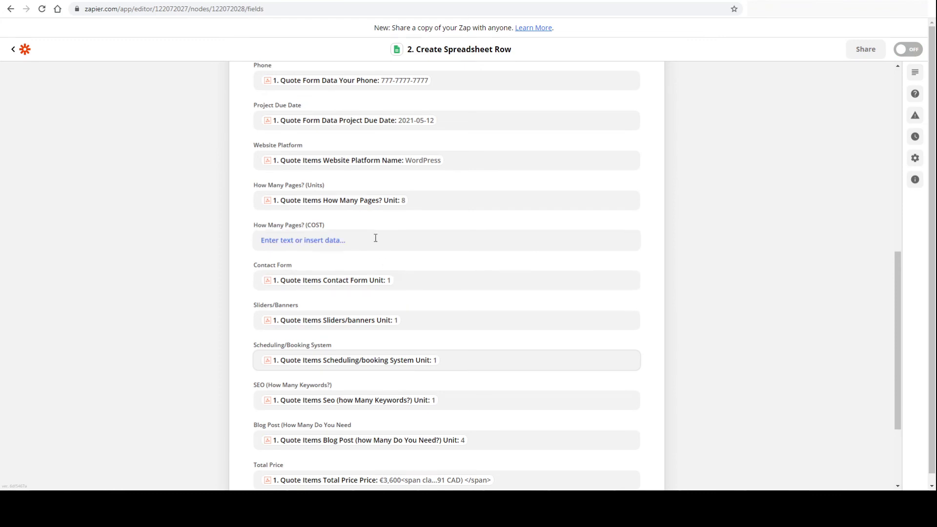
left_click(375, 239)
left_click(369, 285)
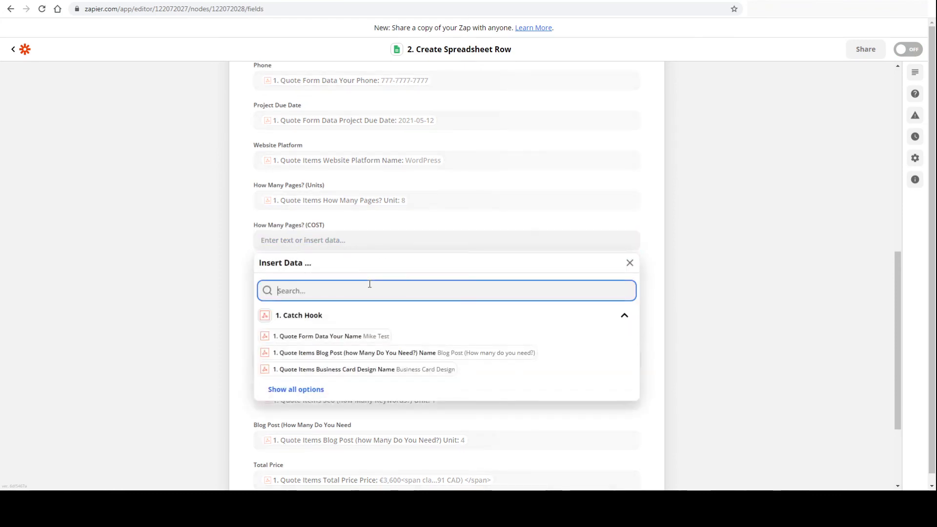
type("how many pages")
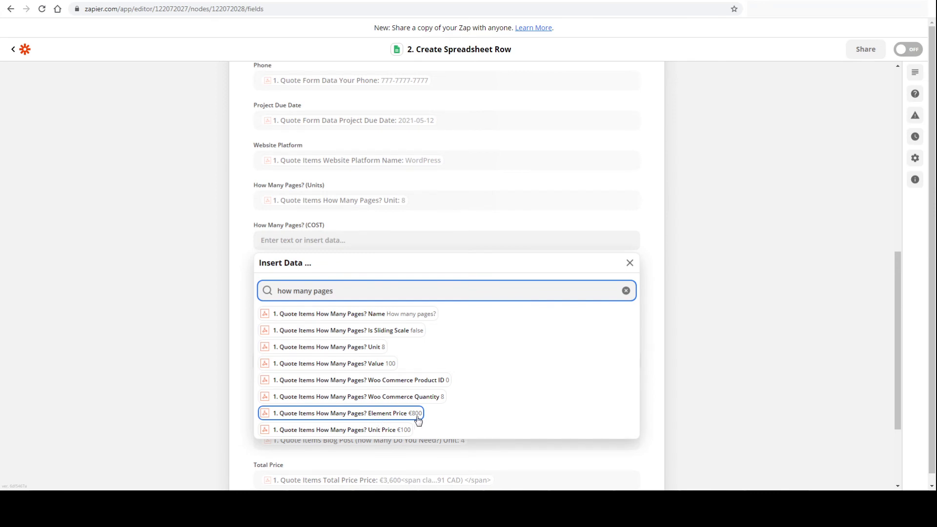
left_click(339, 419)
left_click(157, 303)
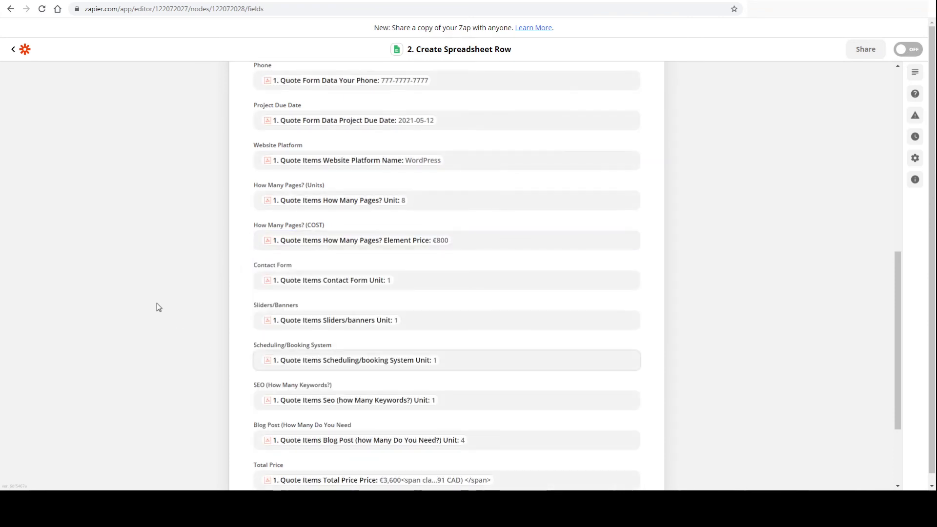
Continue past the action setup and retest the spreadsheet row creation with the Element Price mapping
scroll(191, 317, "down", 3)
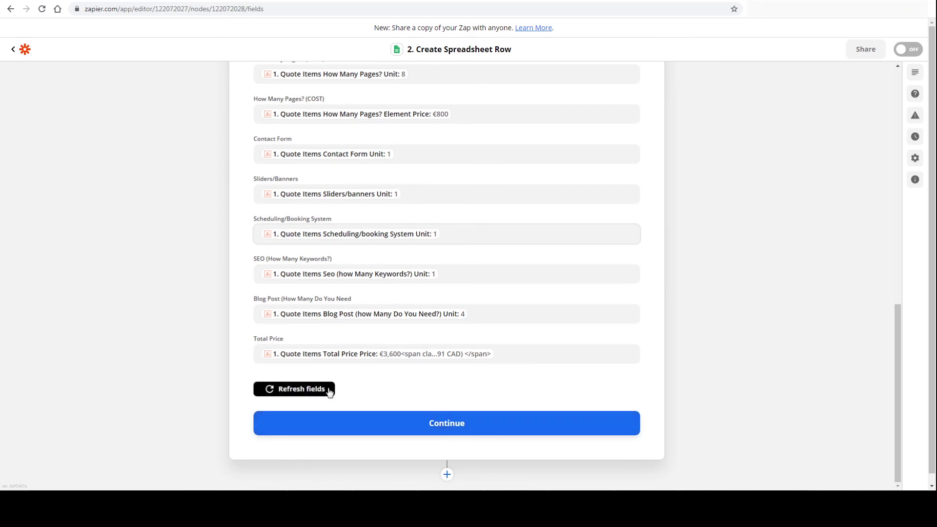
left_click(513, 435)
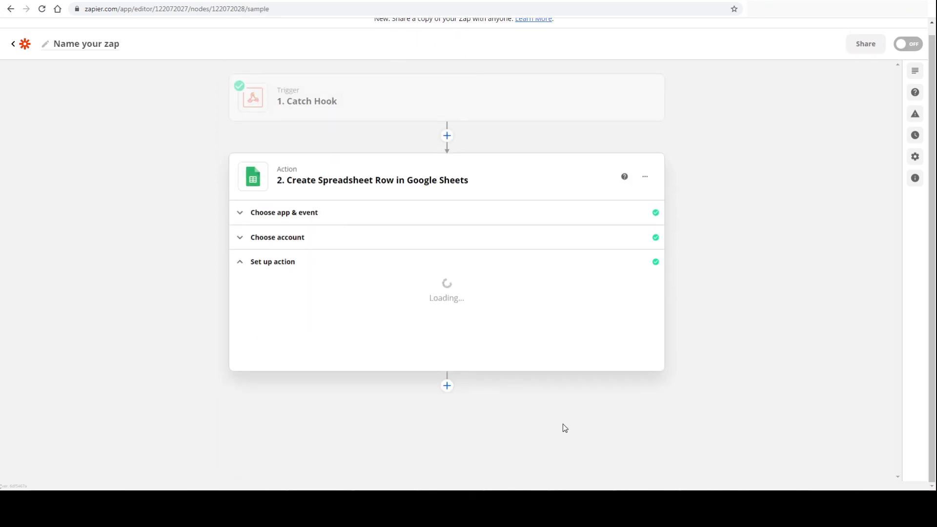
scroll(531, 429, "down", 4)
left_click(347, 390)
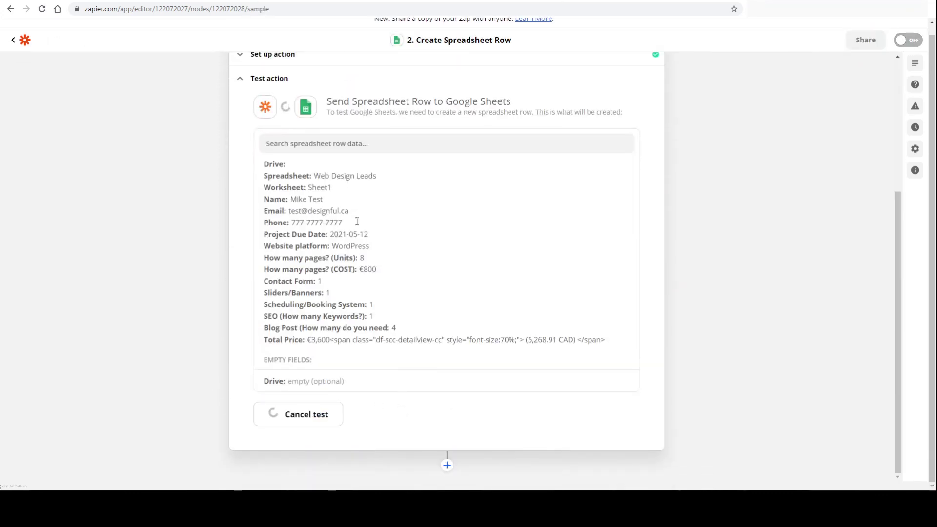
Return to the Web Design Leads sheet and check the page cost in the new row 7
left_click(274, 1)
left_click(279, 293)
left_click(500, 246)
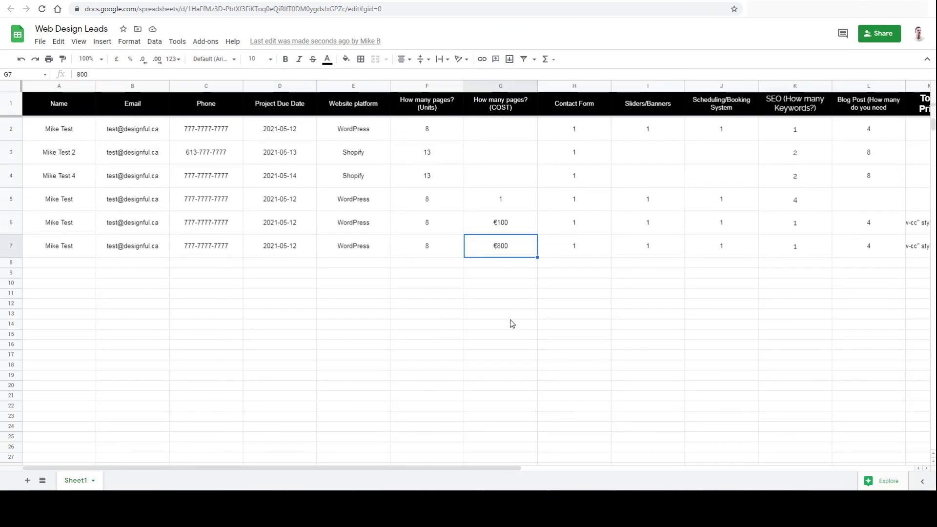
left_click(509, 325)
Left-align the Total Price cell in row 7
left_click_drag(501, 469, 568, 469)
left_click(852, 251)
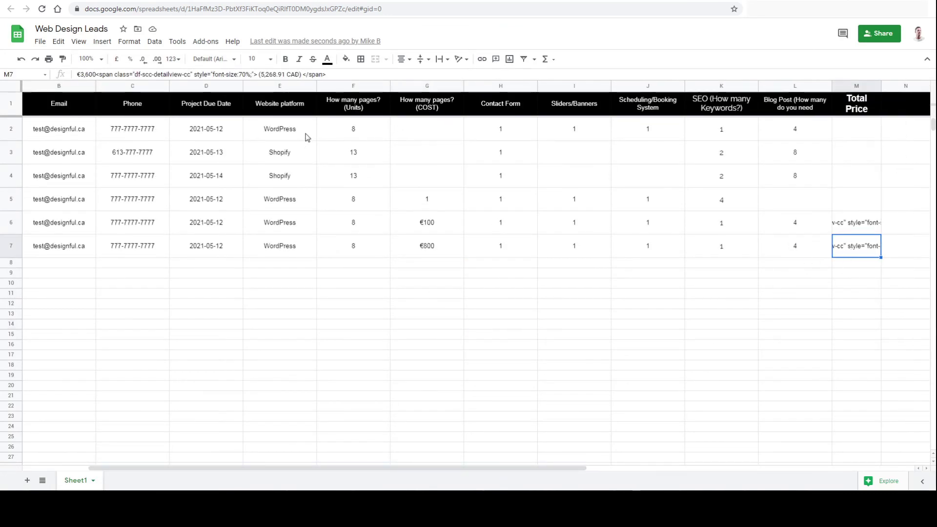
left_click(401, 59)
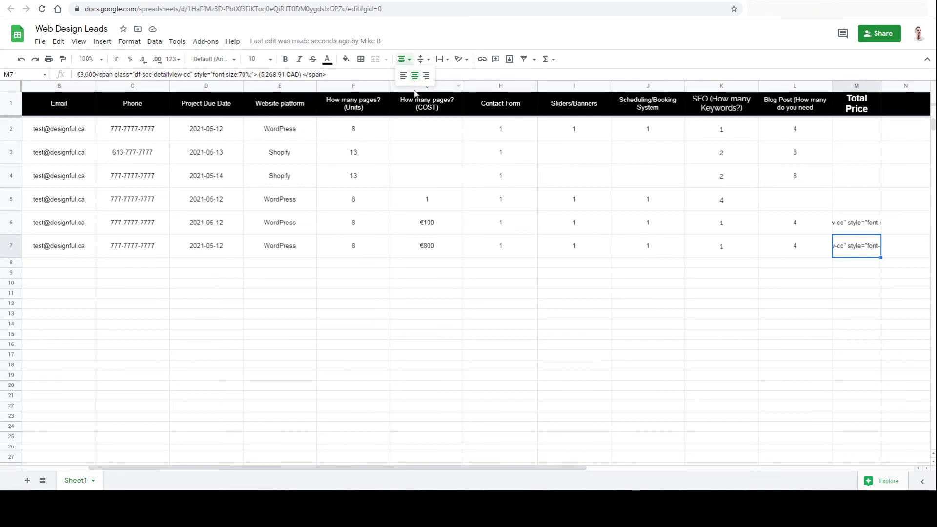
left_click(401, 79)
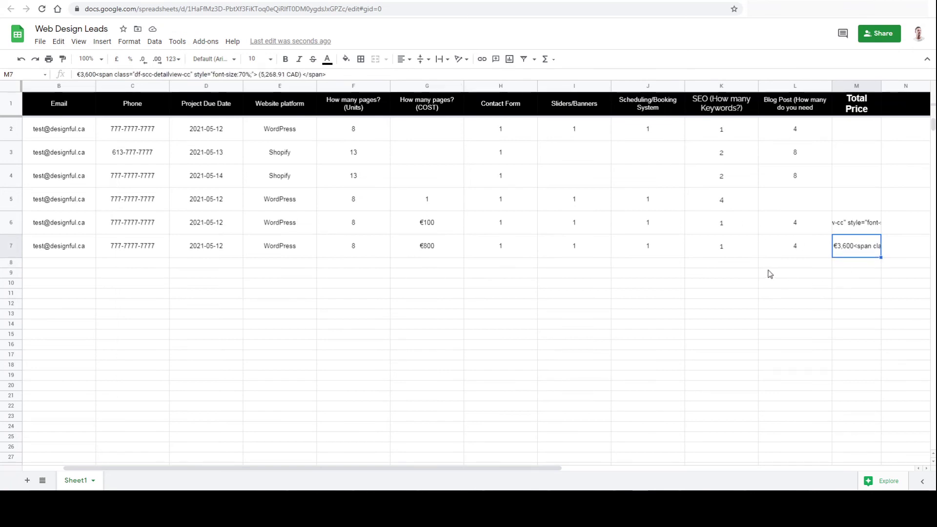
Resize columns F to L, from How many pages? (Units) to Blog Post, to a width of 100 pixels
left_click(498, 86)
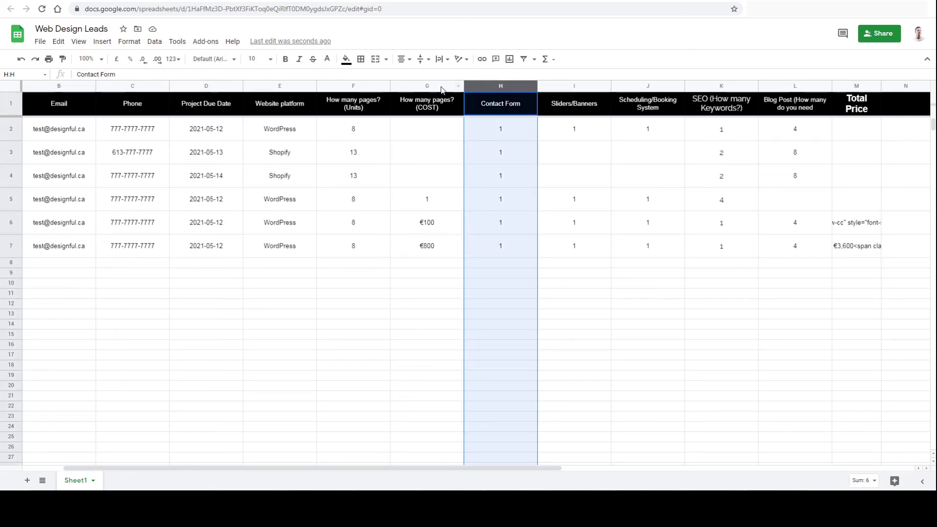
left_click(344, 87)
right_click(783, 87)
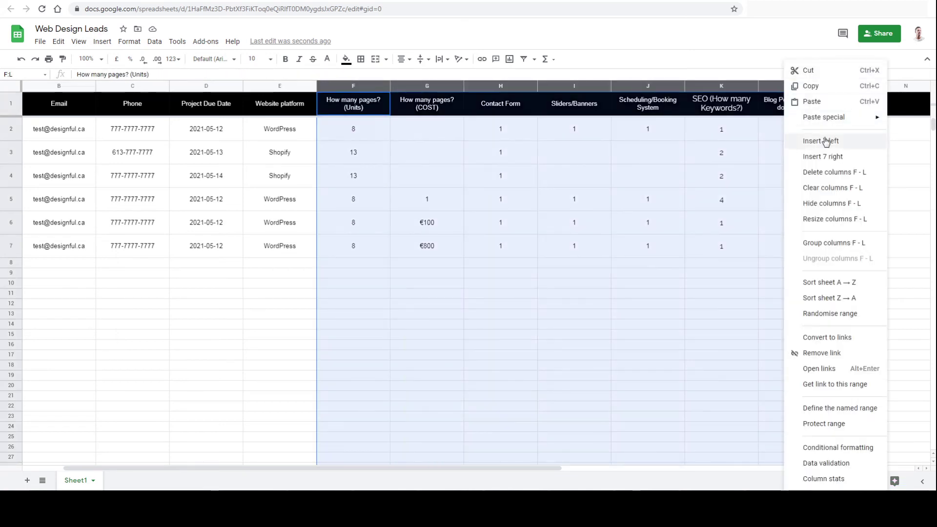
left_click(848, 220)
type("100")
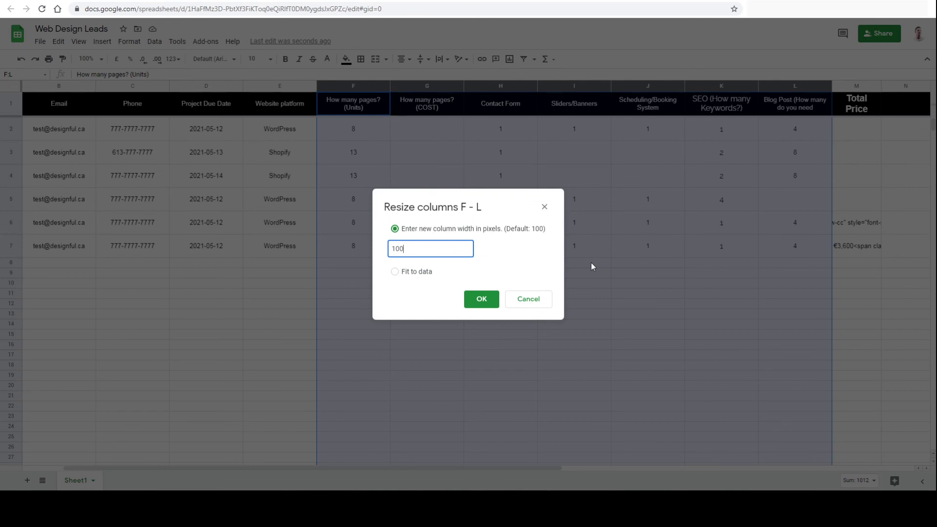
key("Return")
left_click(600, 396)
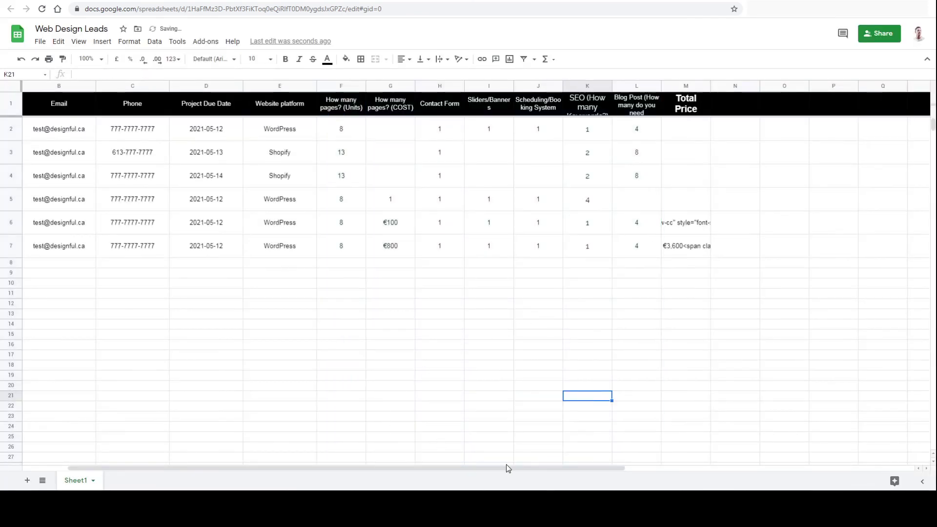
Review the contact details in row 7 and the values in the Project Due Date column
left_click_drag(506, 466, 447, 469)
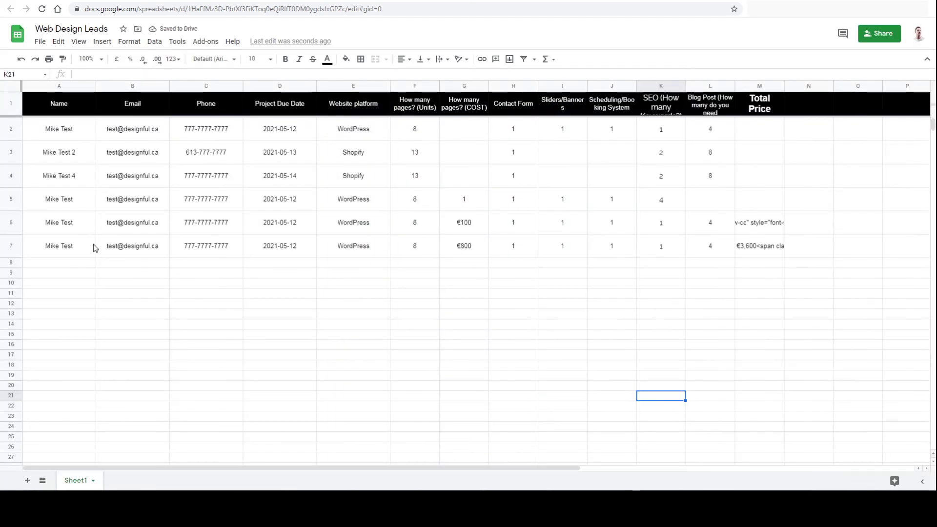
left_click_drag(69, 246, 278, 251)
left_click(346, 304)
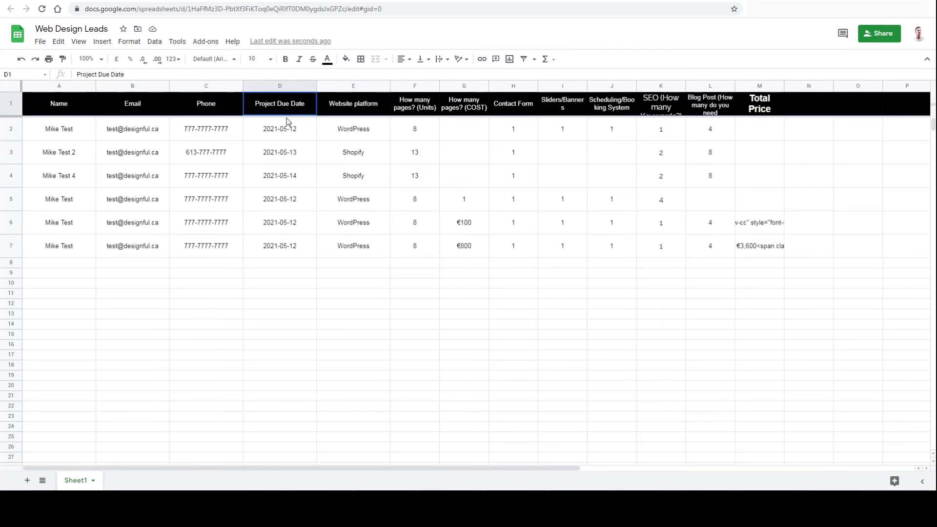
left_click_drag(286, 96, 291, 261)
left_click(296, 284)
left_click(288, 250)
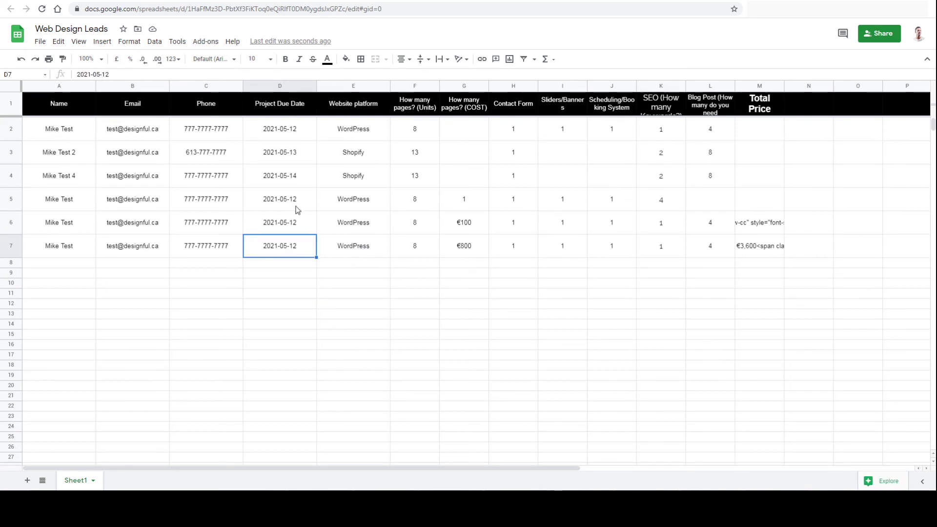
left_click(287, 106)
Back in the calculator editor, close the detailed quote and review the field types offered for a new Email Quote form field, without adding one
left_click(147, 1)
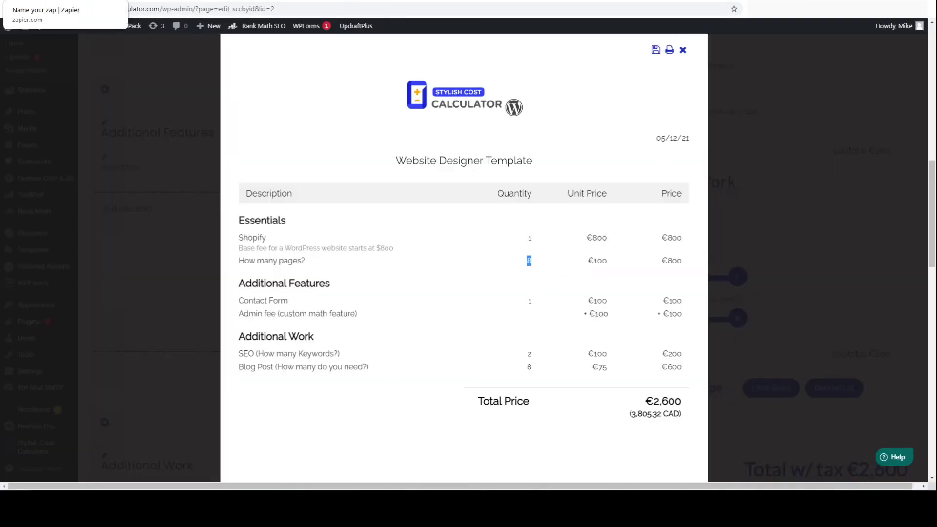
left_click(683, 50)
scroll(612, 320, "down", 2)
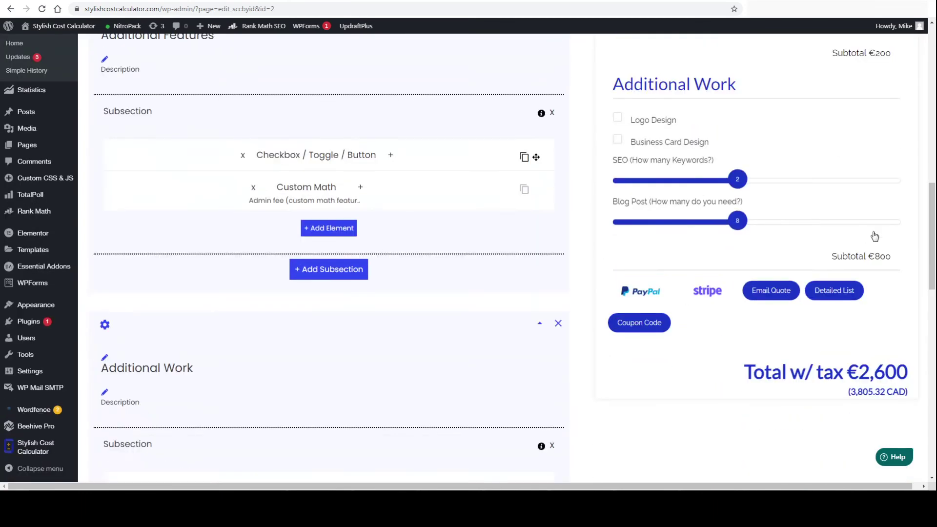
scroll(874, 237, "down", 14)
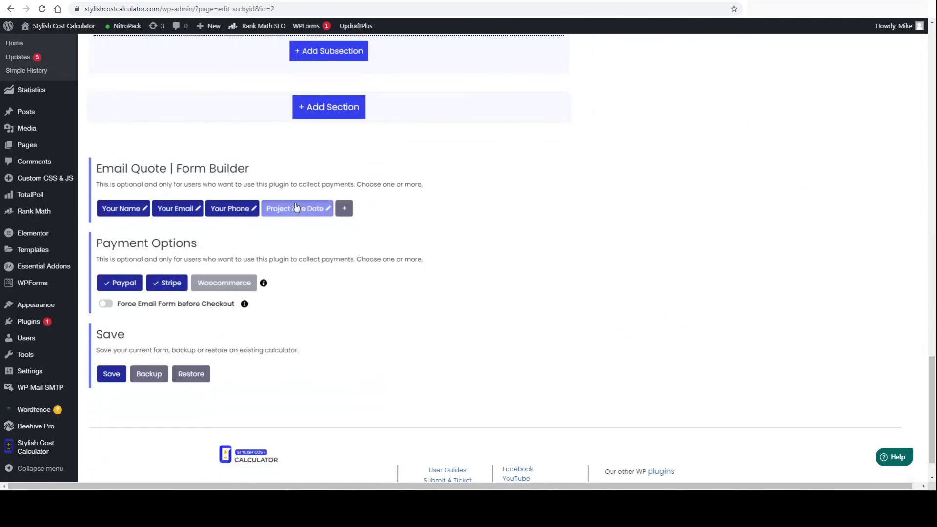
left_click(344, 209)
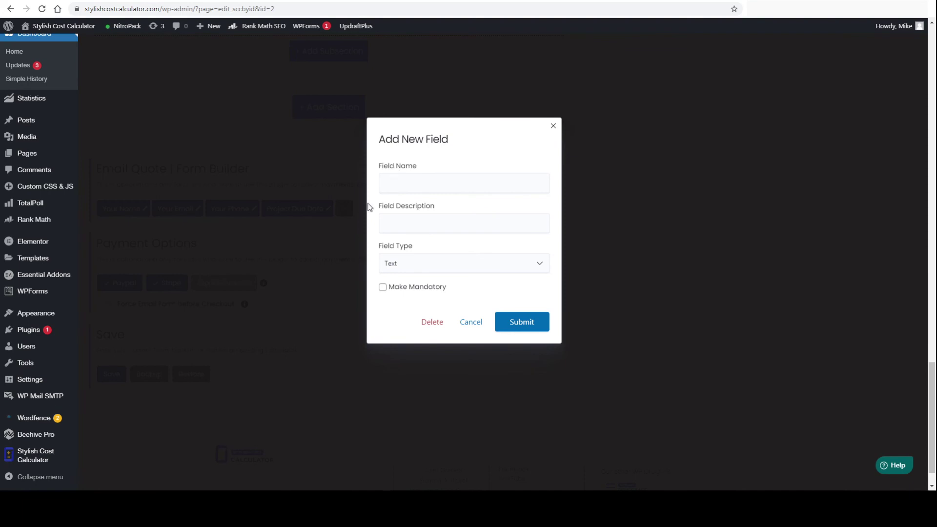
left_click(477, 263)
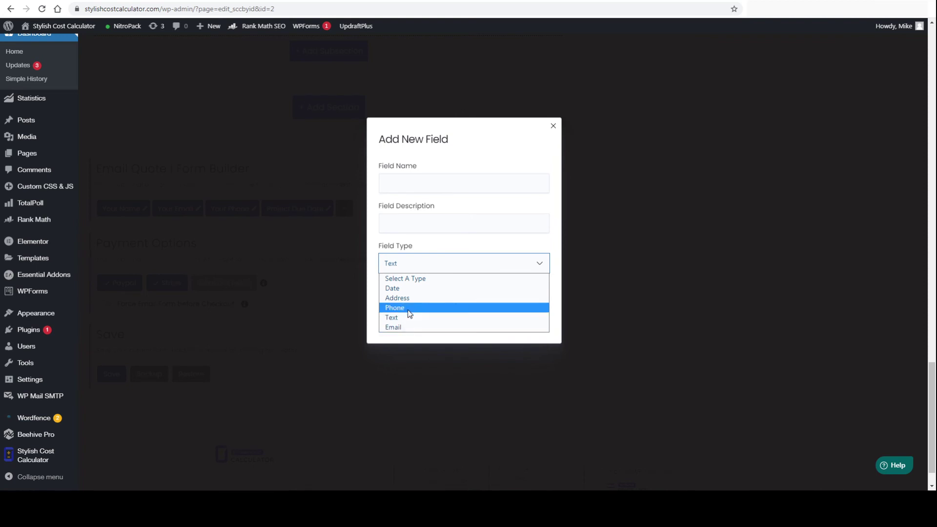
left_click(435, 259)
left_click(429, 265)
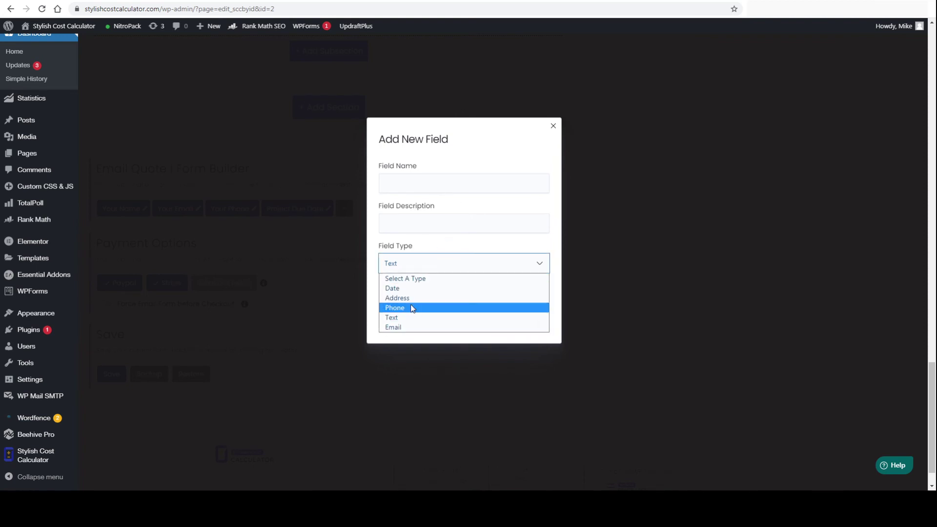
left_click(429, 265)
left_click(471, 322)
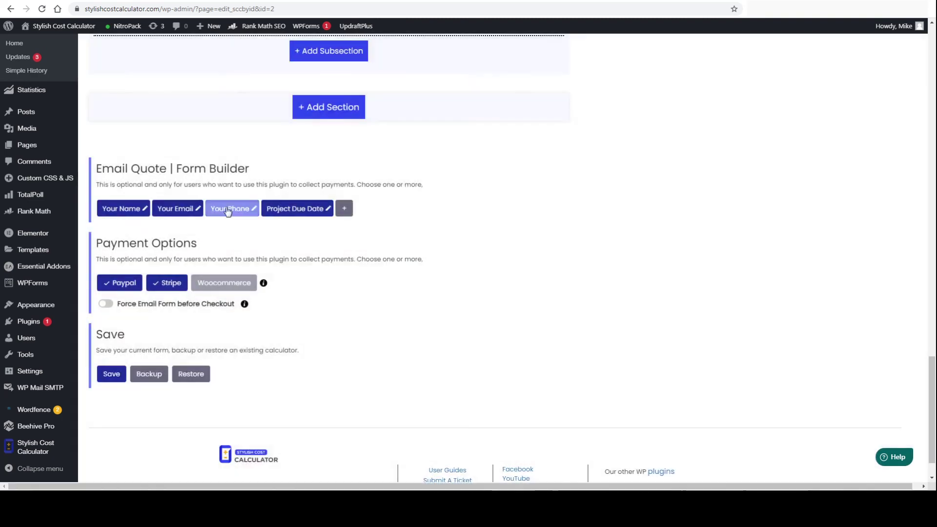
Open the Email Quote form from the calculator preview to view its fields
scroll(637, 219, "down", 1)
scroll(762, 248, "up", 10)
scroll(763, 248, "up", 3)
left_click(769, 223)
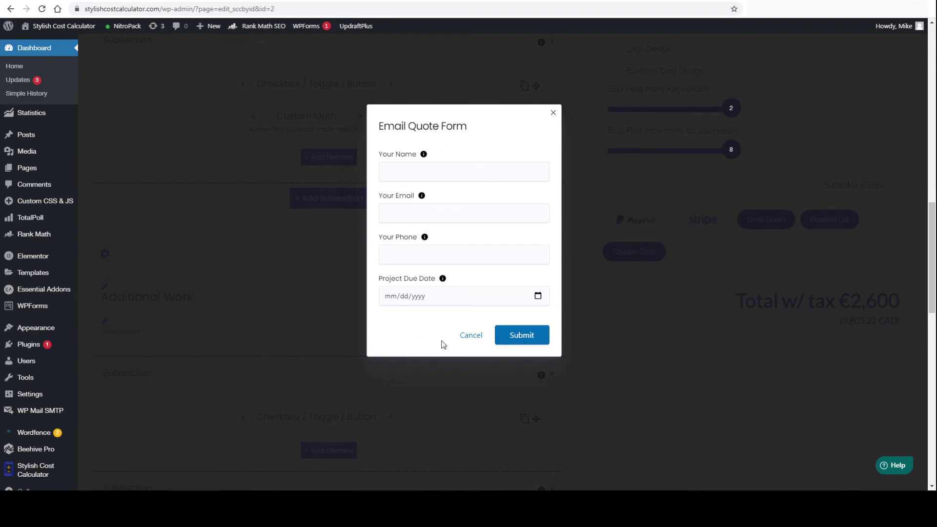
Close the Email Quote form and review the Create Spreadsheet Row test result in Zapier
left_click(470, 334)
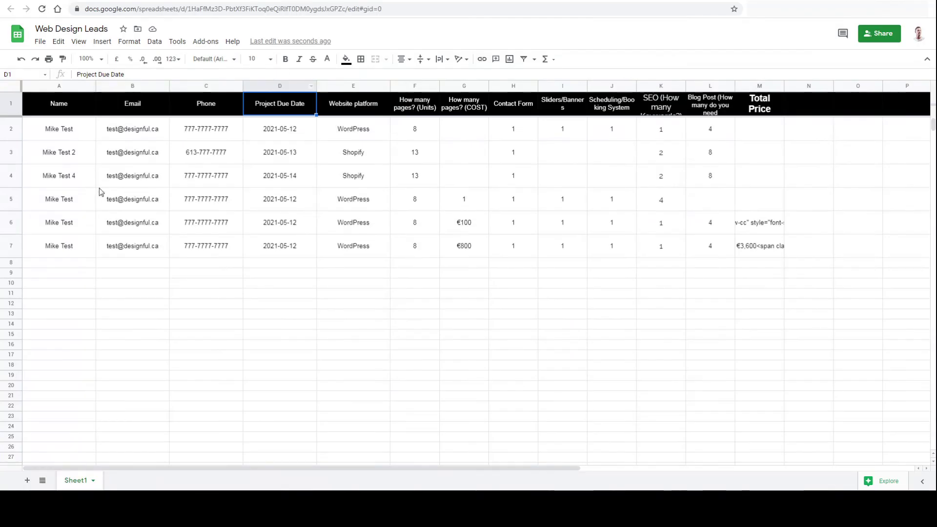
left_click(721, 276)
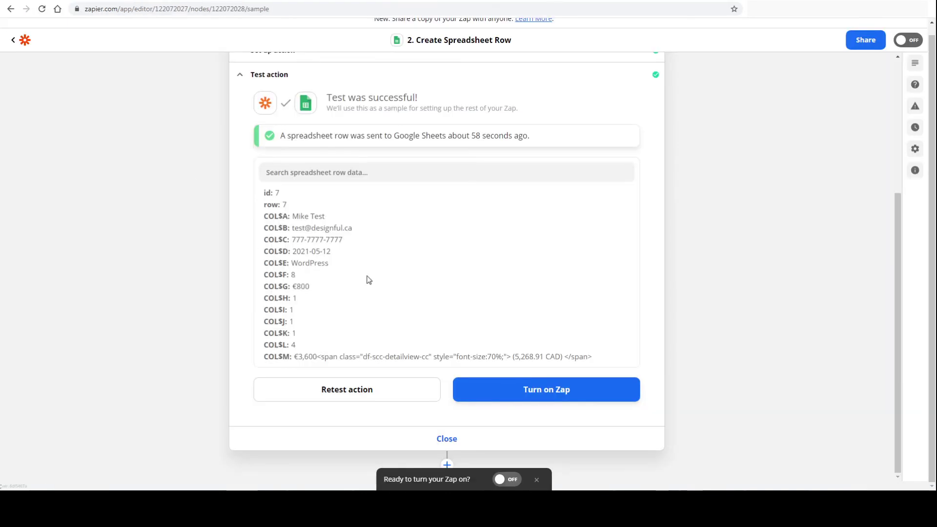
scroll(595, 195, "up", 3)
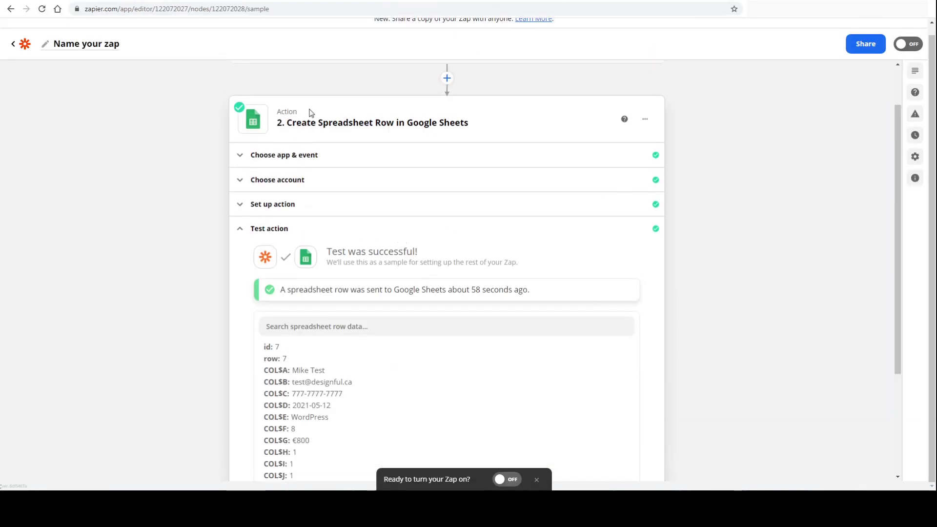
scroll(548, 150, "up", 2)
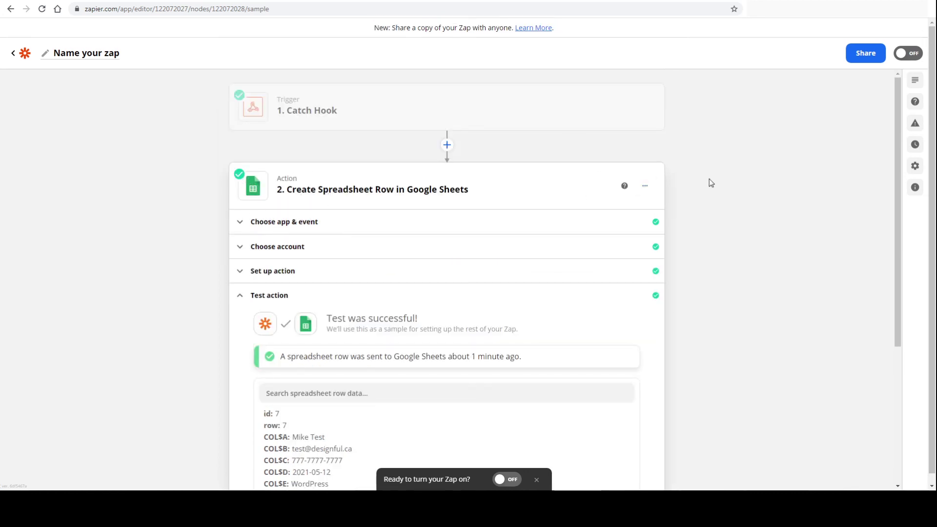
scroll(717, 254, "down", 5)
Collapse the Create Spreadsheet Row action and add a Filter step after it in the Zap
left_click(462, 454)
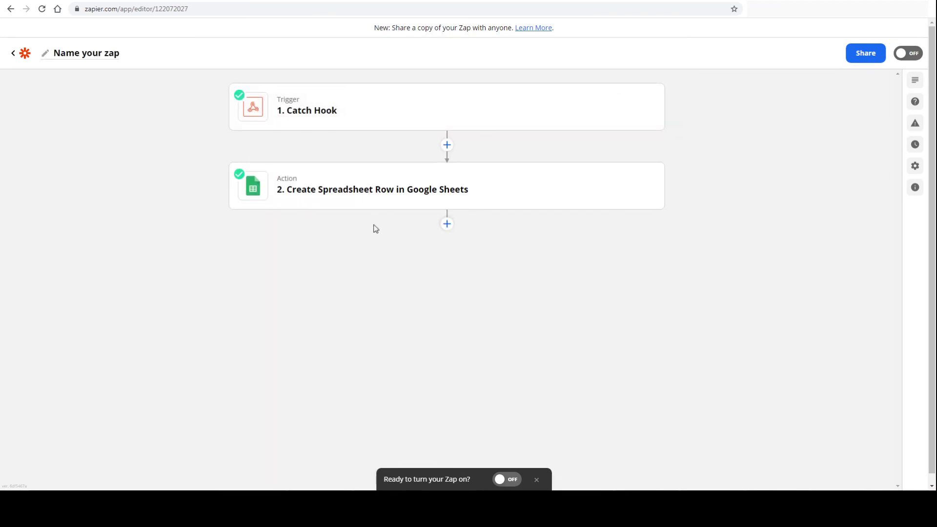
left_click(447, 224)
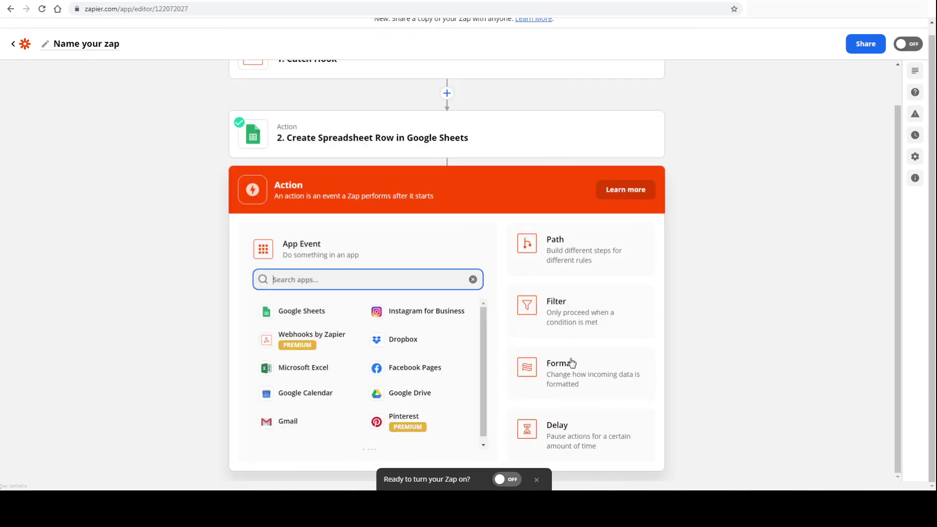
left_click(567, 301)
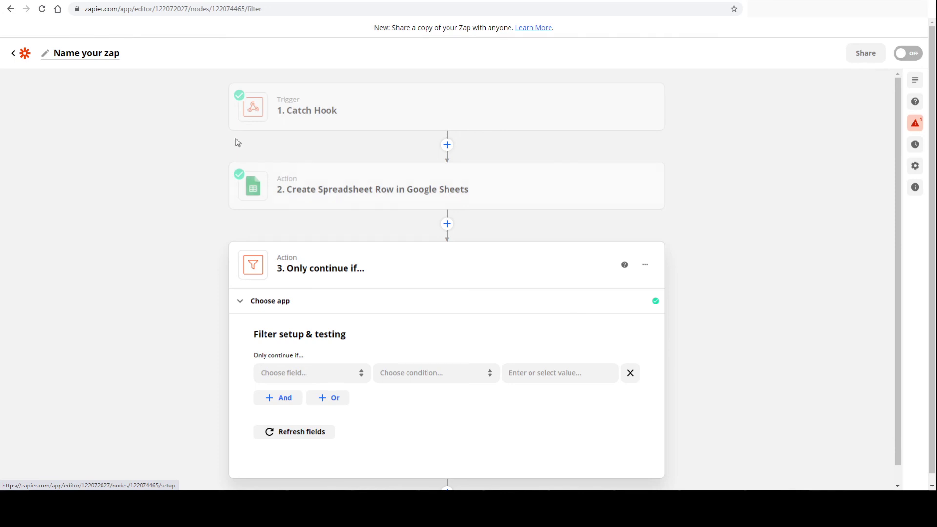
Switch to the Web Design Leads sheet and check the page cost and Sliders/Banners values in row 7
key("ctrl+Tab")
left_click(465, 256)
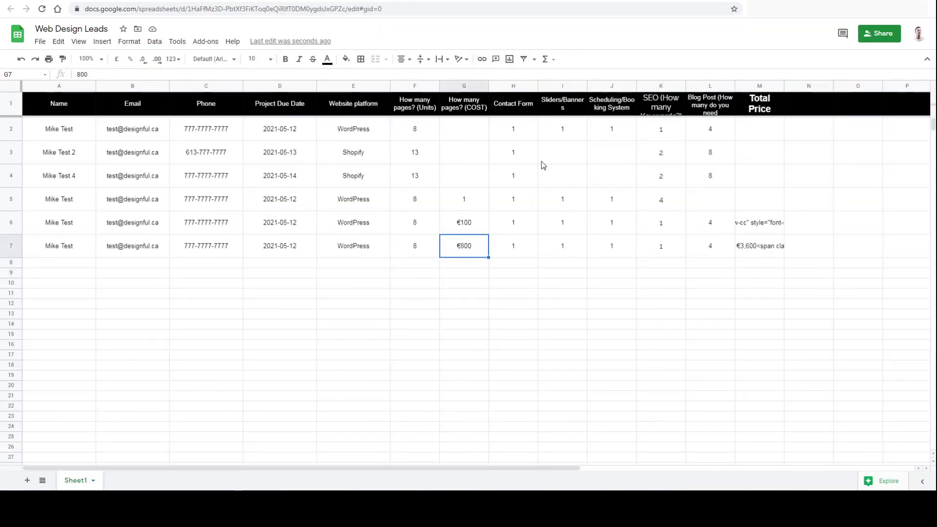
left_click(535, 265)
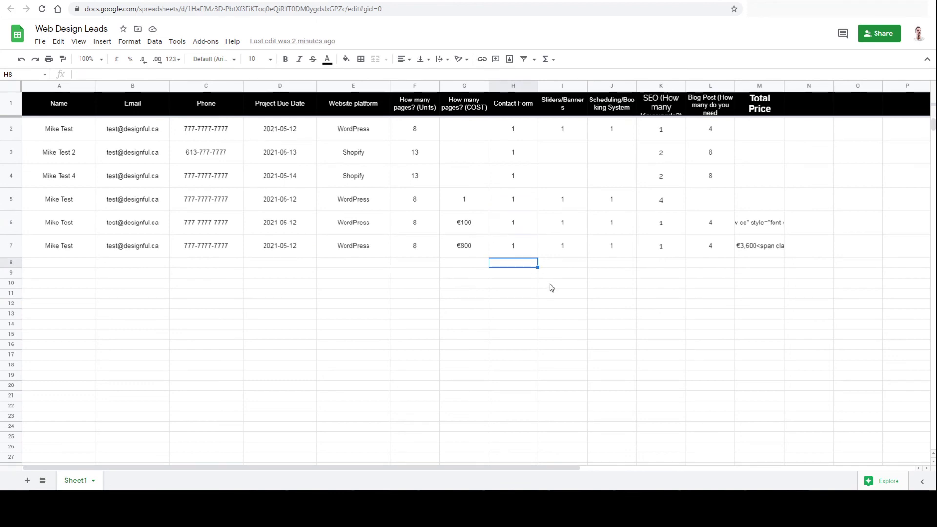
left_click(554, 254)
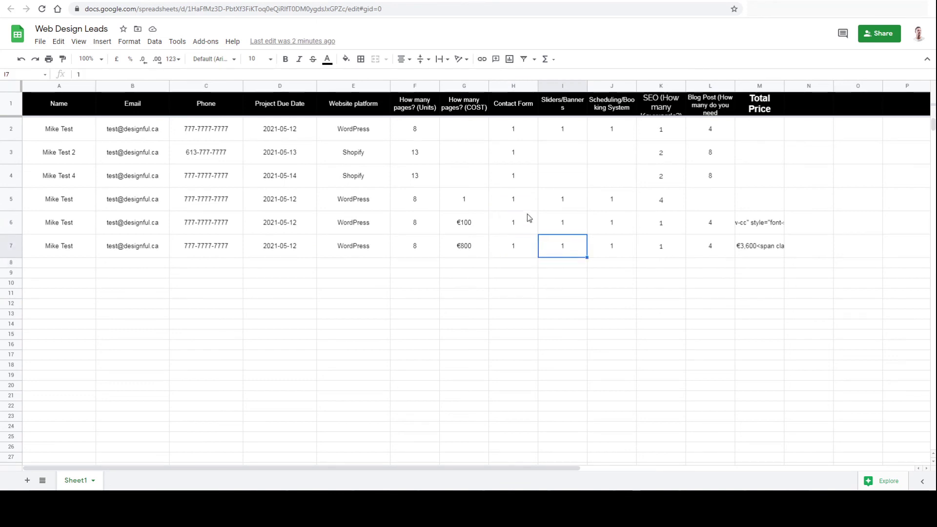
left_click(56, 234)
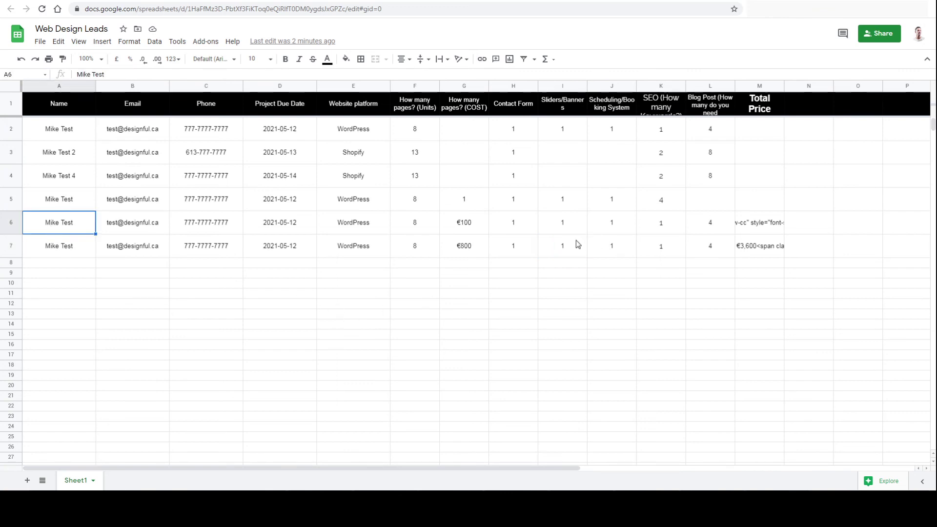
Examine the Sliders/Banners column from its header down to row 7 for leads that requested this feature
left_click_drag(564, 105, 558, 244)
left_click(561, 293)
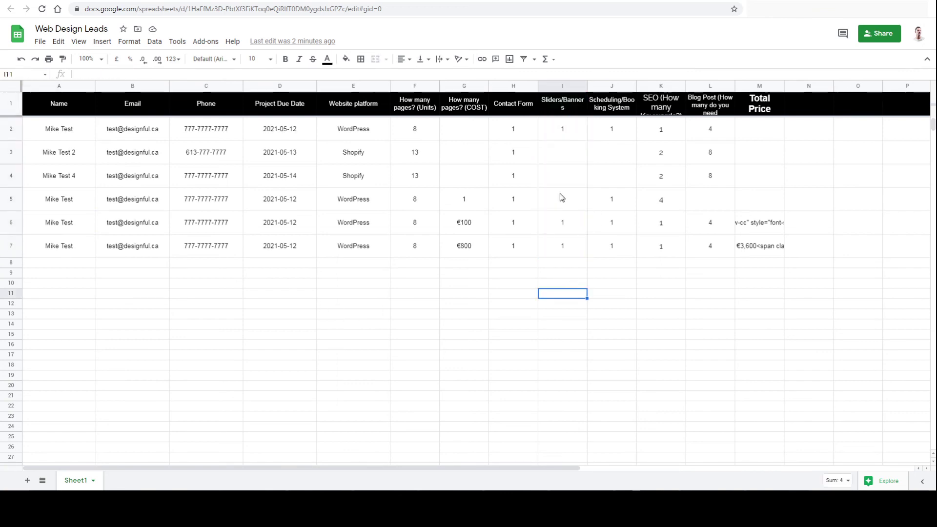
left_click(566, 112)
left_click_drag(565, 110, 559, 244)
left_click(562, 300)
left_click(563, 105)
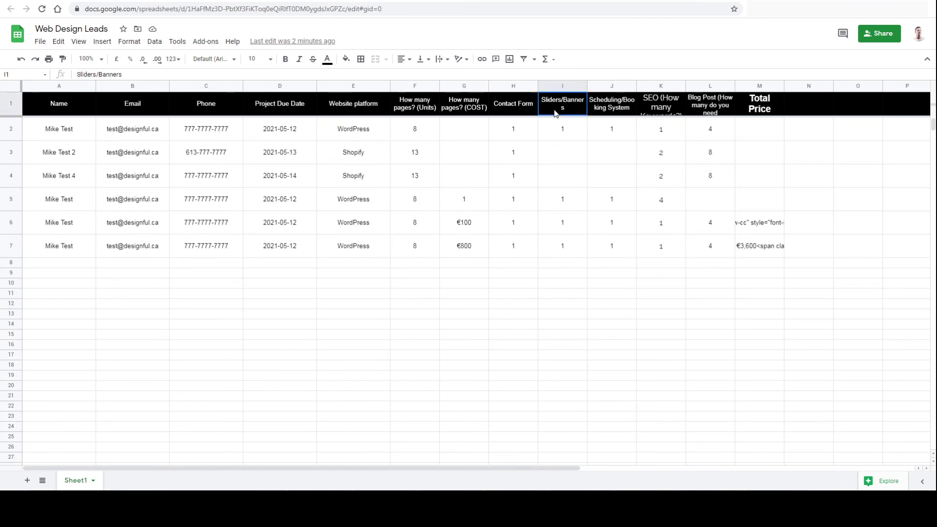
left_click_drag(564, 105, 561, 249)
left_click(566, 322)
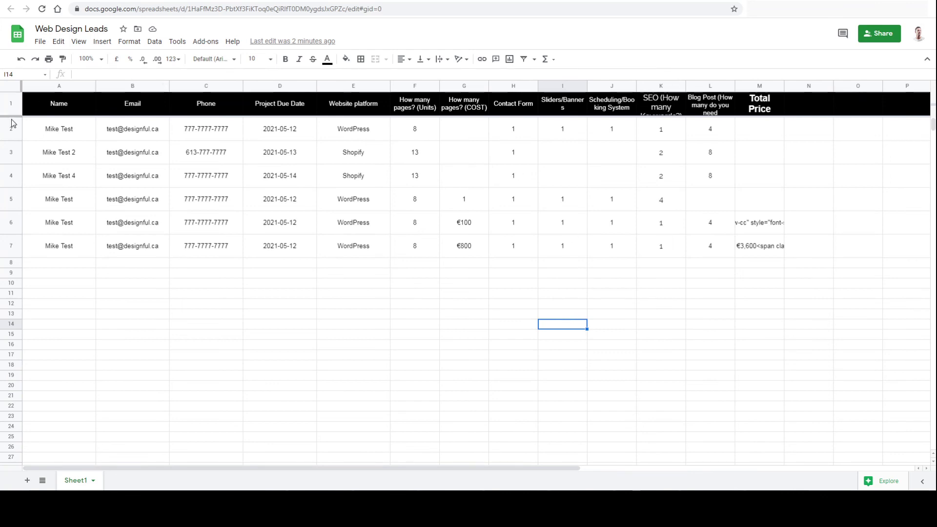
Increase the height of header row 1 so the full SEO (How many Keywords?) heading fits
left_click_drag(11, 114, 17, 123)
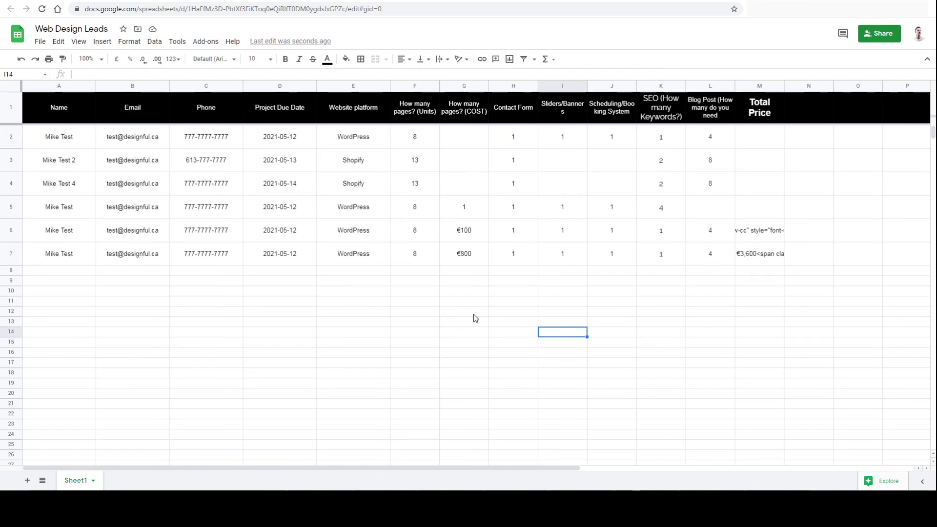
Return to the calculator editor, expand the calculator settings and review the Webhook Event Options
key("ctrl+Tab")
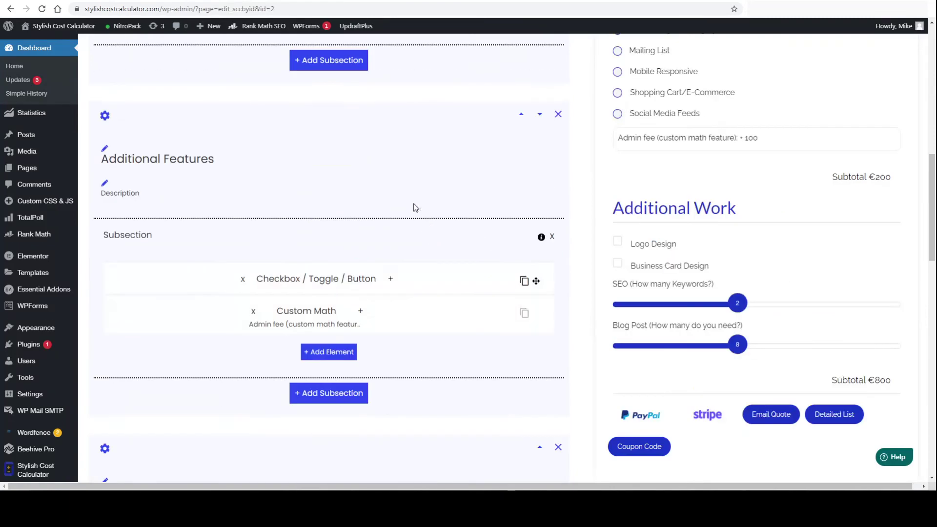
scroll(415, 207, "up", 15)
left_click(236, 169)
scroll(272, 349, "down", 5)
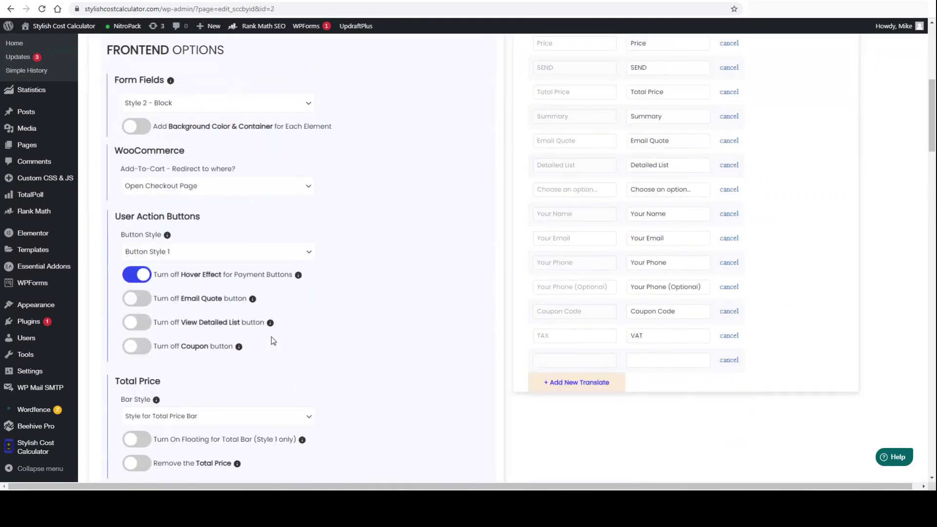
scroll(273, 341, "down", 10)
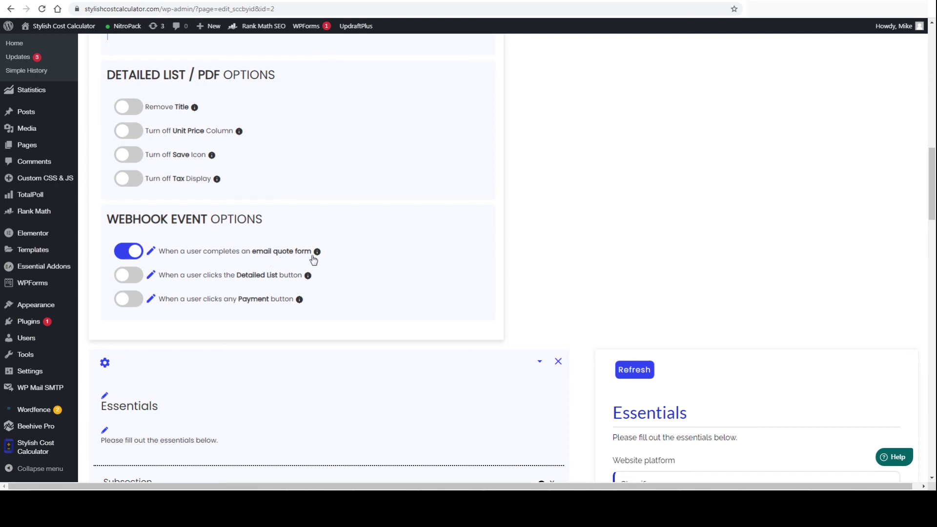
View the detailed list from the calculator preview, close it and return to the Webhook Event Options
scroll(743, 342, "down", 4)
scroll(743, 342, "down", 12)
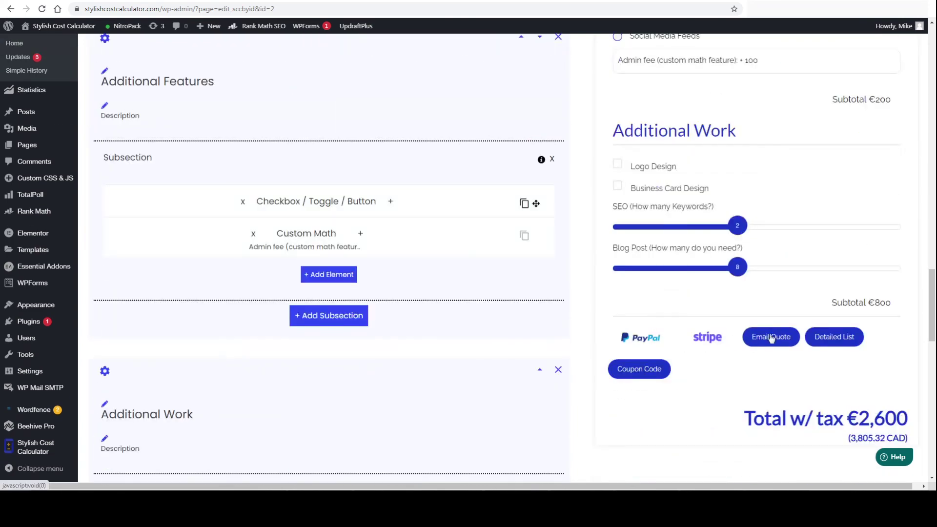
left_click(835, 338)
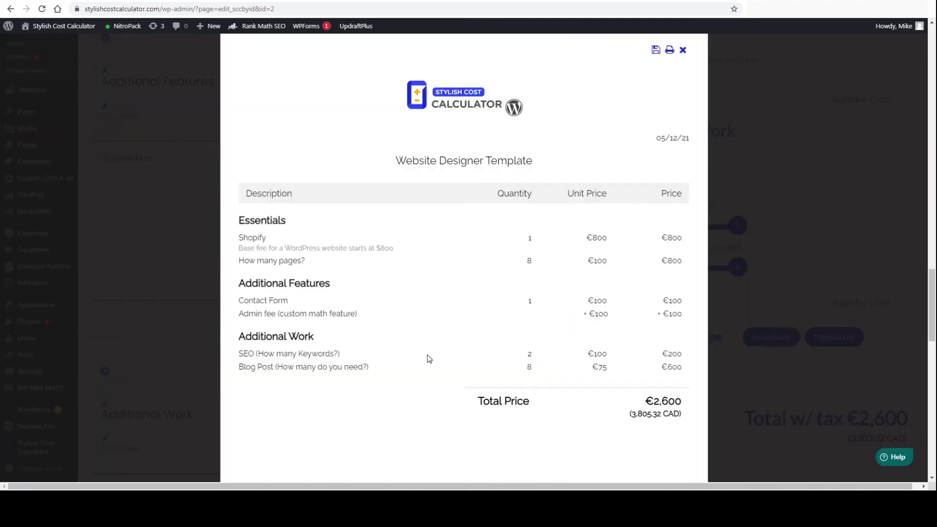
left_click(683, 50)
scroll(283, 213, "up", 20)
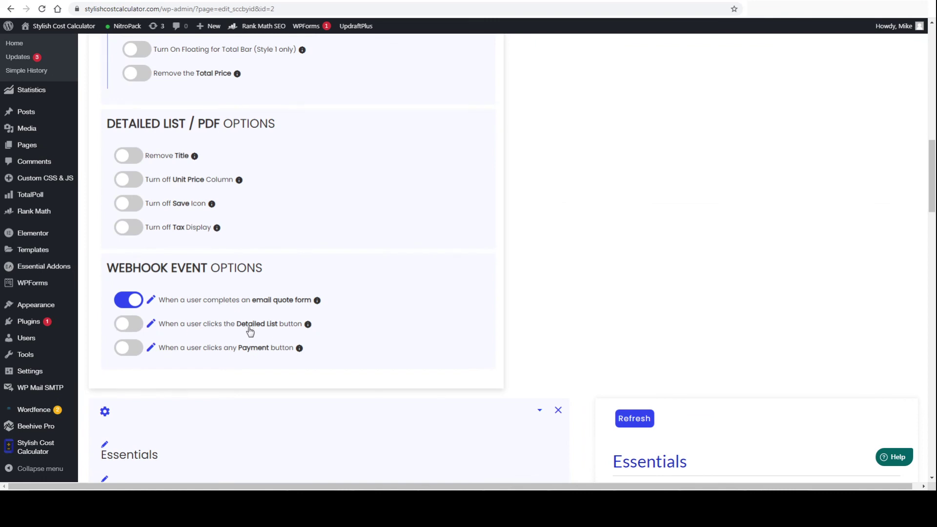
In the Web Design Leads sheet, highlight the contact columns A1:C7 and the quote data in E2:M7 for review
left_click(264, 1)
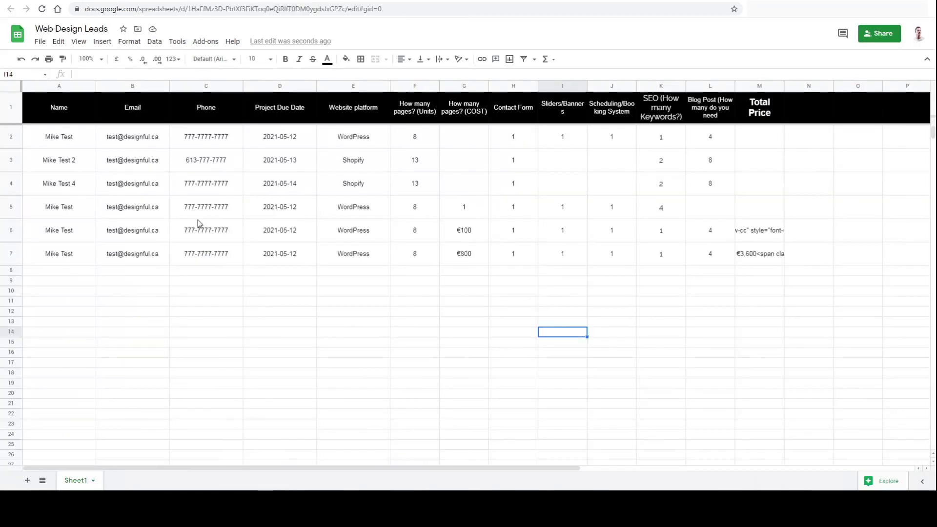
left_click_drag(72, 112, 228, 254)
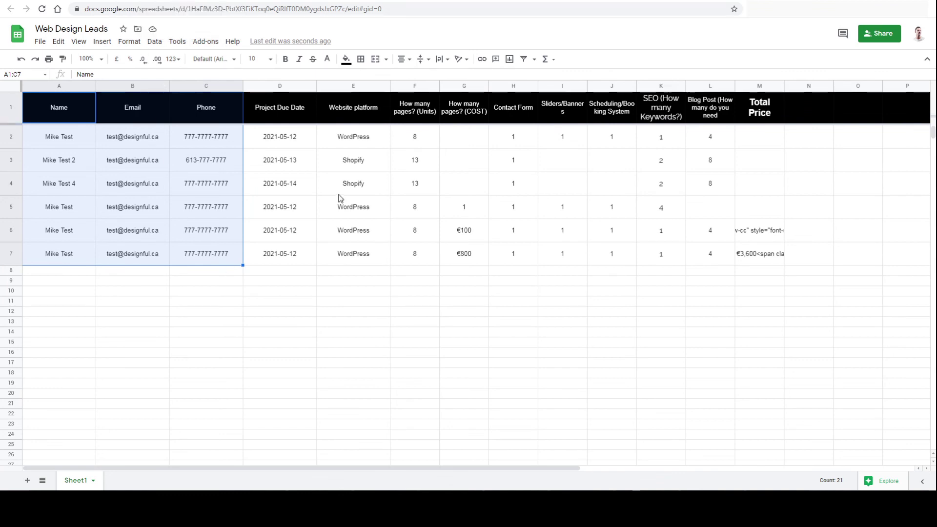
left_click(328, 182)
left_click_drag(372, 131, 744, 260)
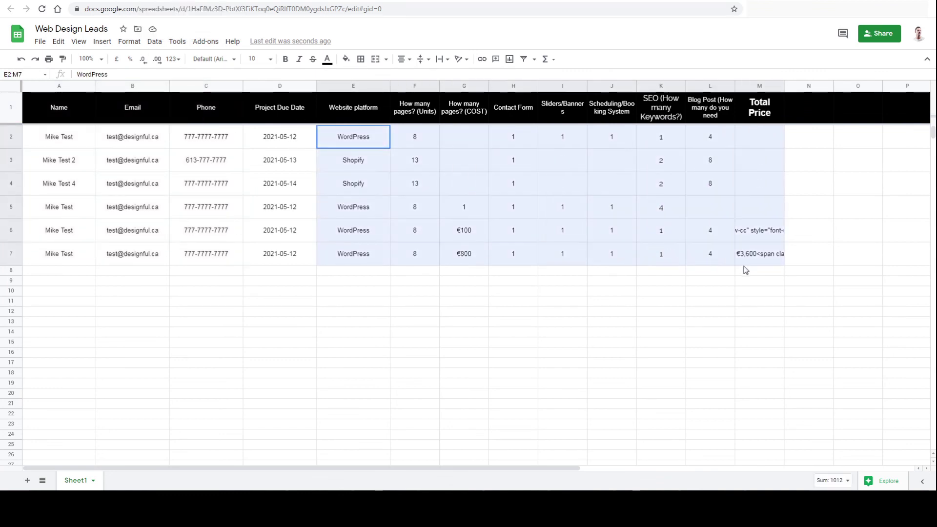
key("ctrl+c")
left_click_drag(370, 145, 768, 272)
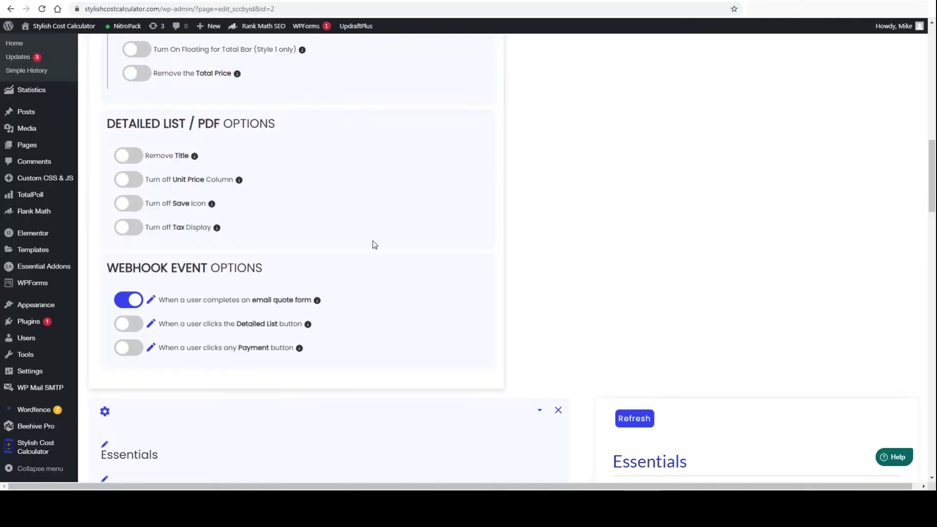
Back in the calculator editor, review the Detailed List and Payment button webhook events and the calculator preview
scroll(640, 344, "up", 2)
scroll(628, 331, "down", 3)
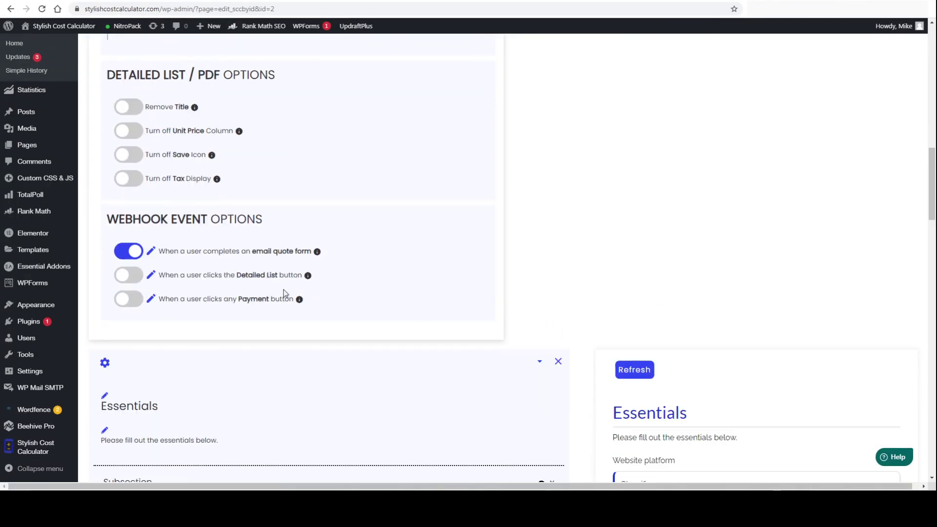
scroll(186, 315, "down", 1)
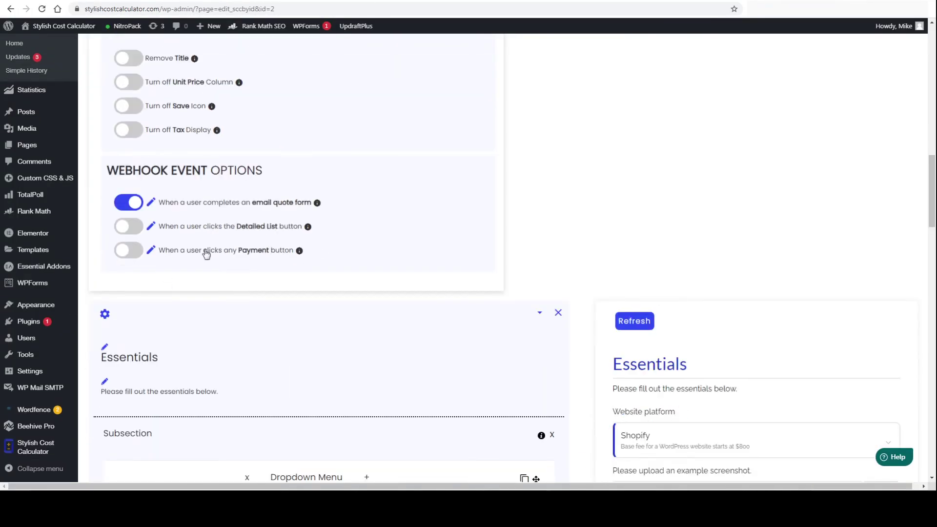
scroll(502, 320, "down", 3)
scroll(711, 392, "down", 10)
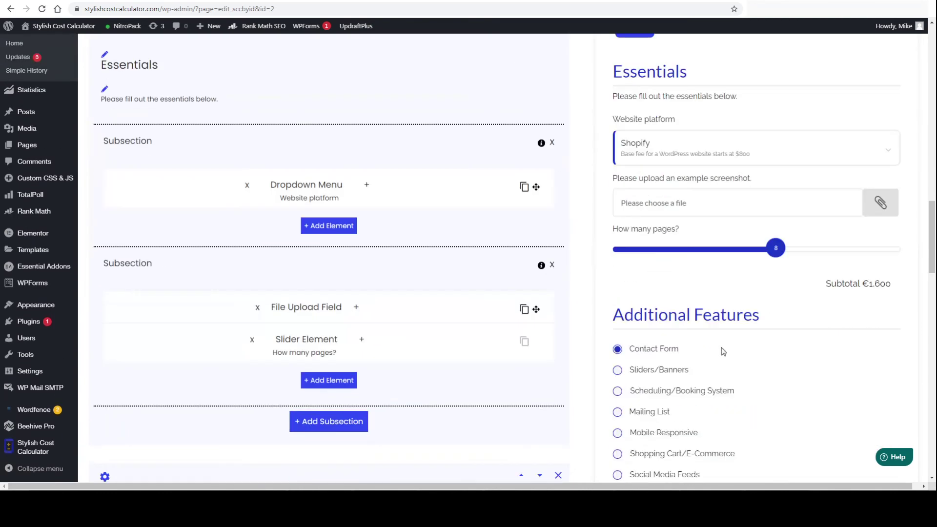